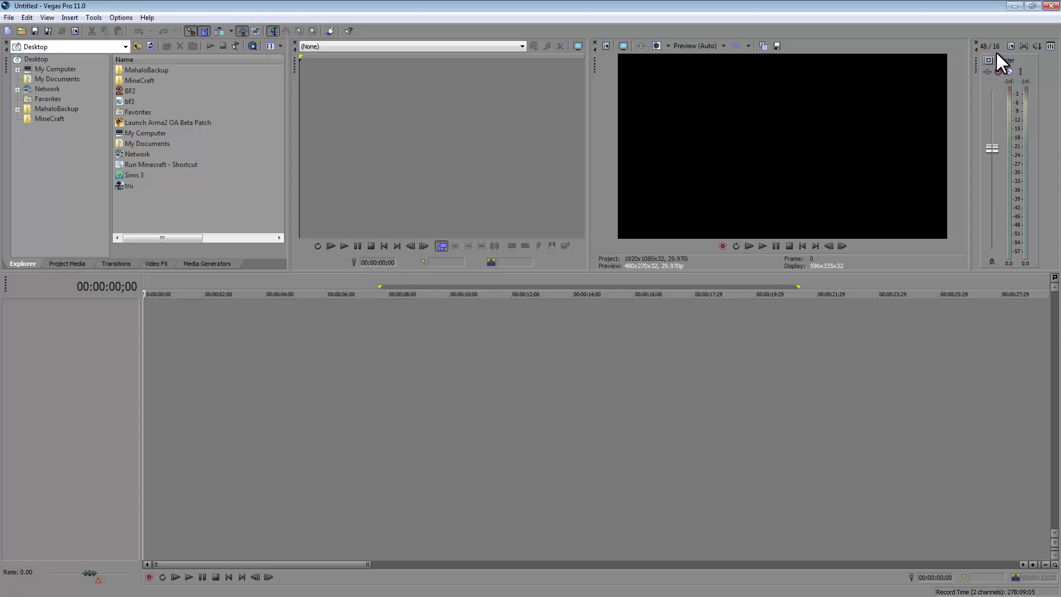
- Close the meter and trimmer panes, then browse the Project Media, Transitions, Video FX and Generators tabs
{"action": "left_click", "coordinate": [974, 41]}
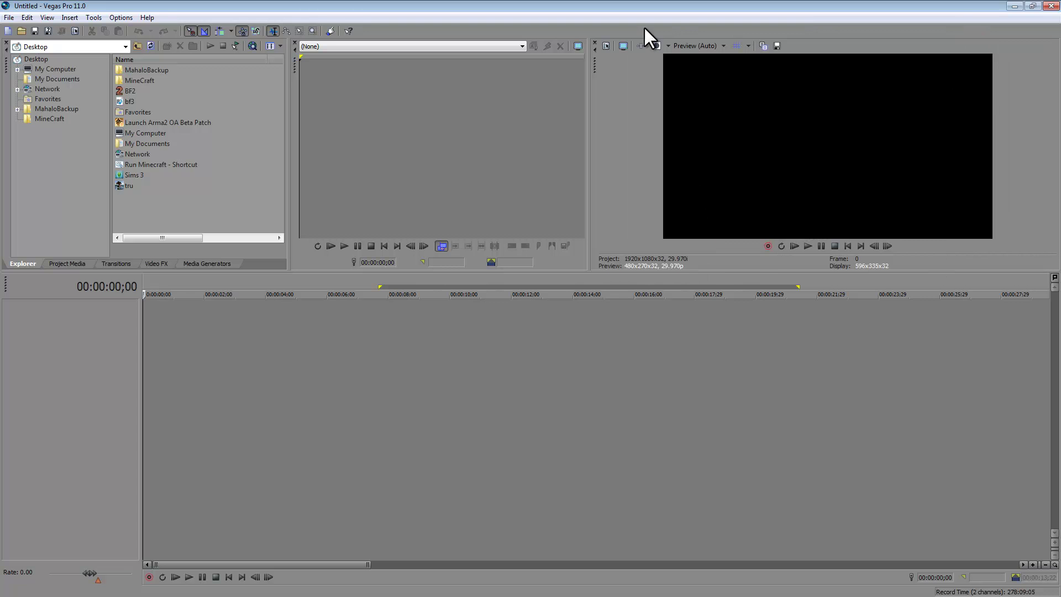
{"action": "left_click", "coordinate": [294, 42]}
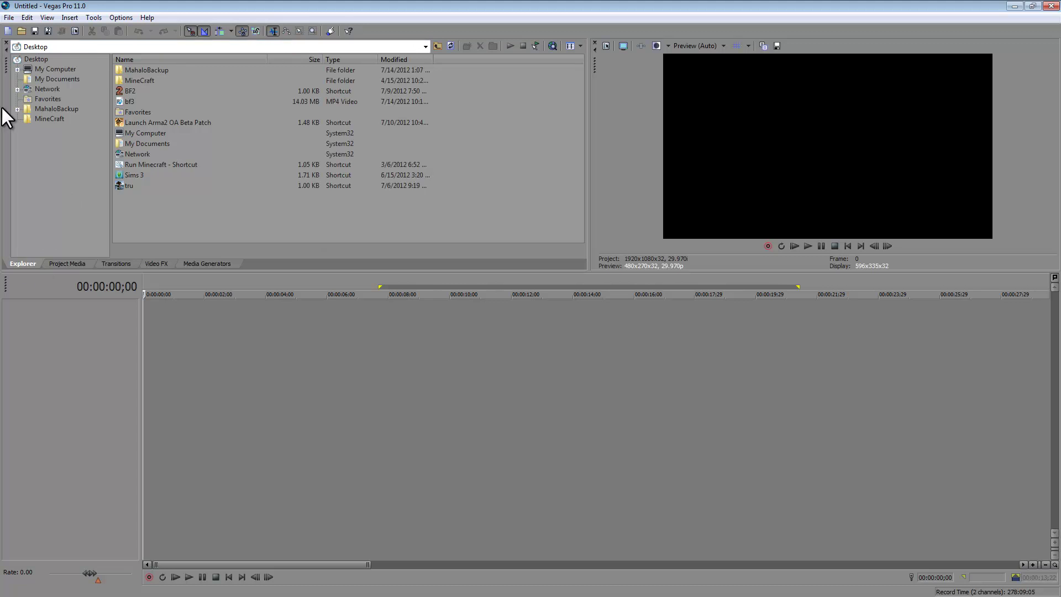
{"action": "left_click", "coordinate": [57, 262]}
{"action": "left_click", "coordinate": [106, 261]}
{"action": "left_click", "coordinate": [157, 263]}
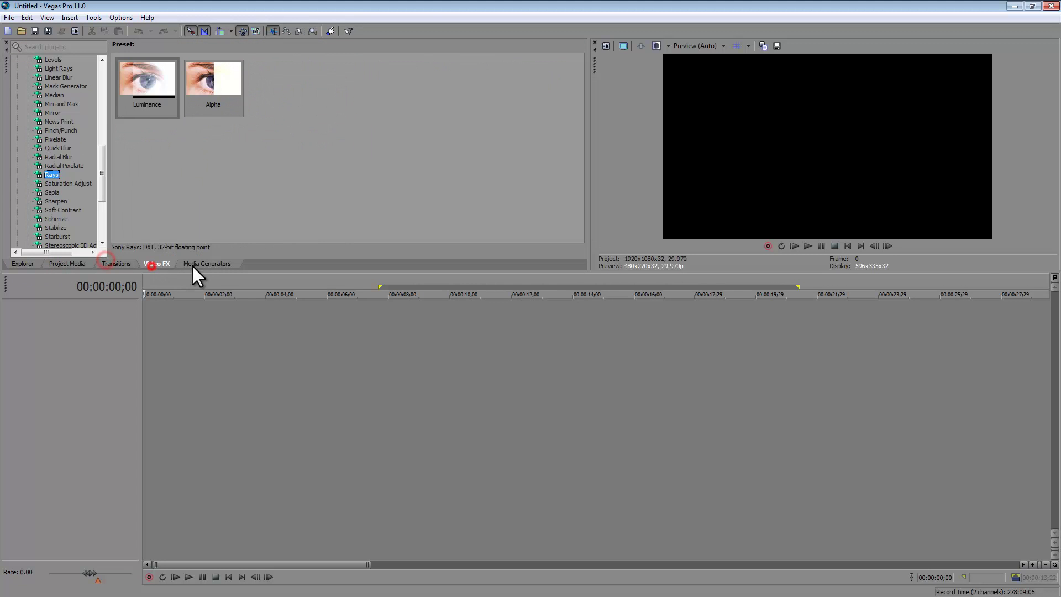
{"action": "left_click", "coordinate": [206, 264]}
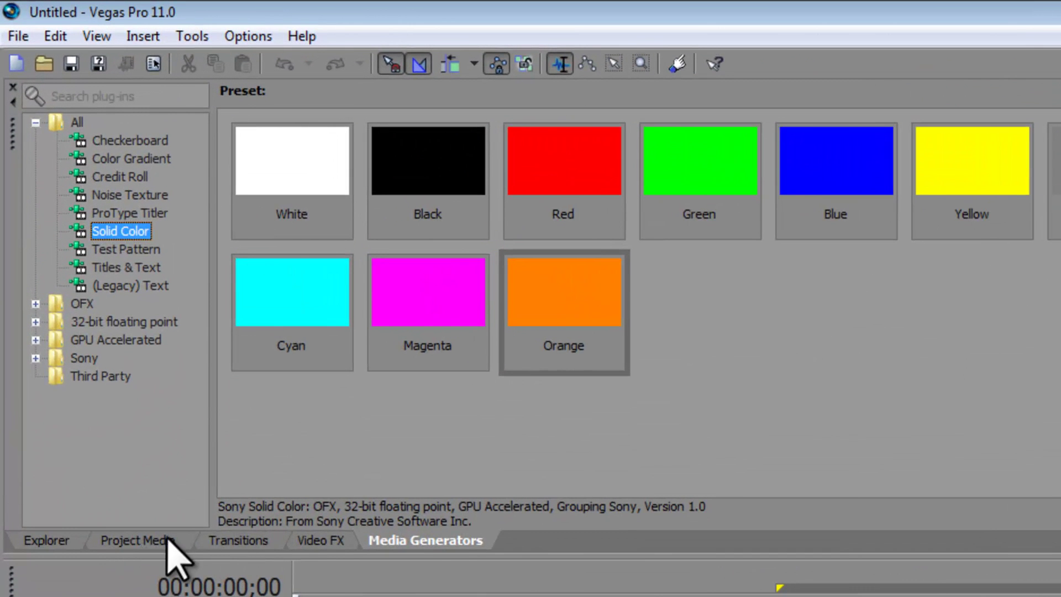
- Close the Explorer pane, check the panel list without changes, and open the File menu
{"action": "left_click", "coordinate": [56, 544]}
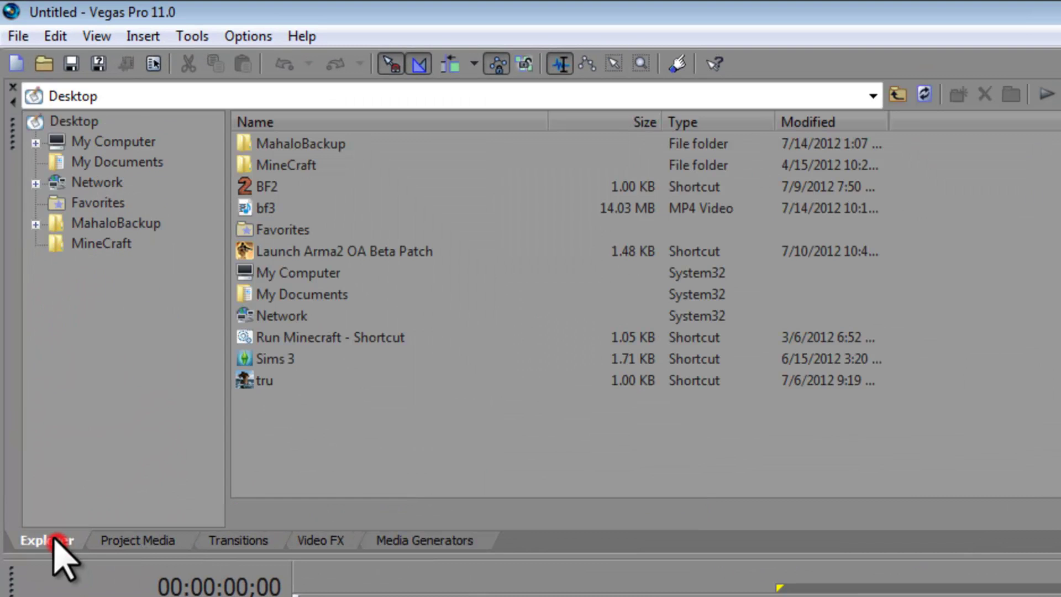
{"action": "left_click", "coordinate": [13, 87]}
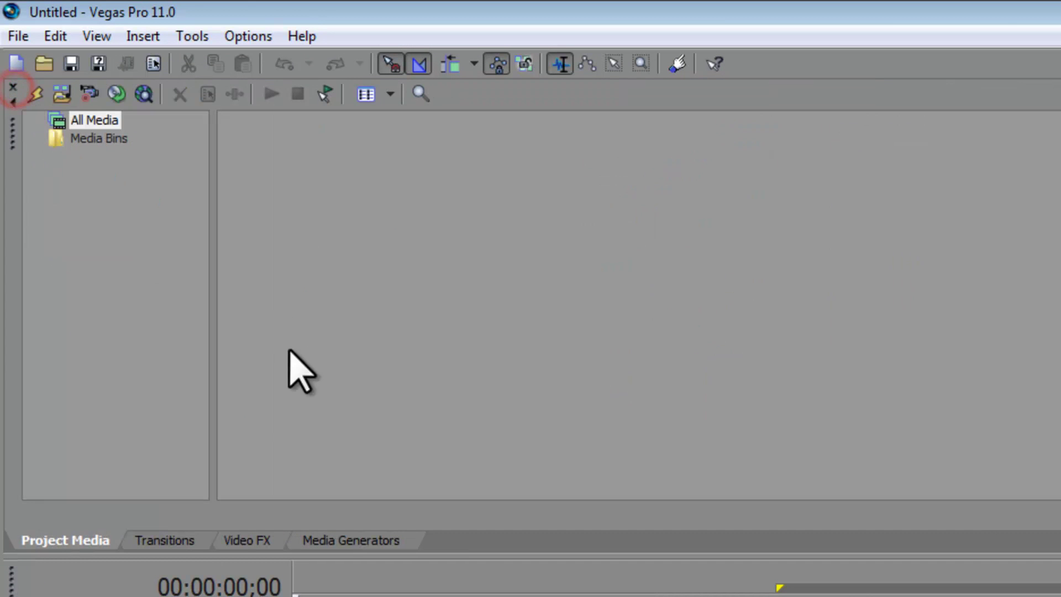
{"action": "left_click", "coordinate": [89, 39]}
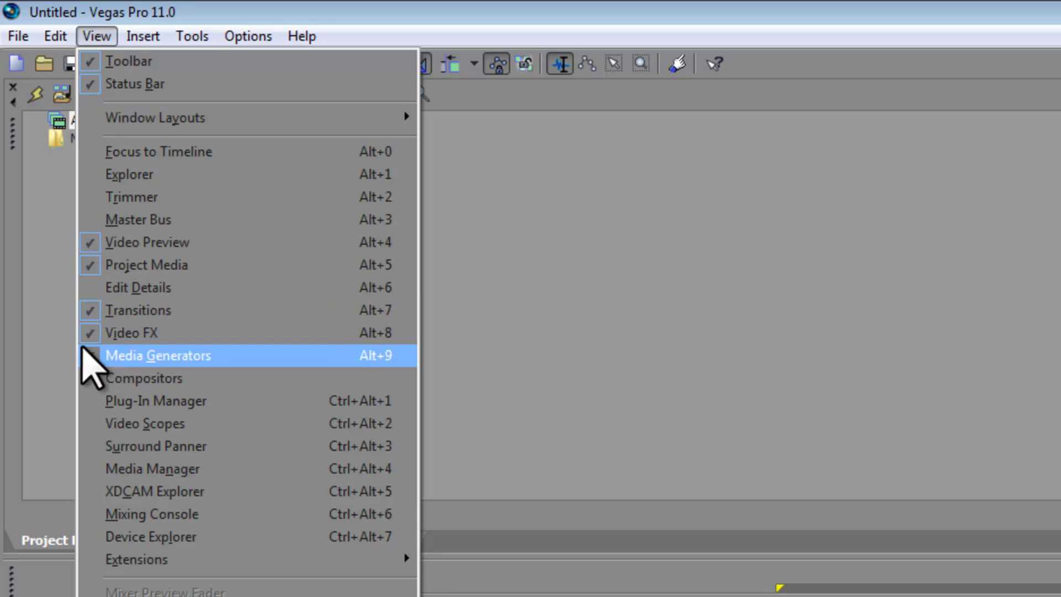
{"action": "left_click", "coordinate": [486, 409]}
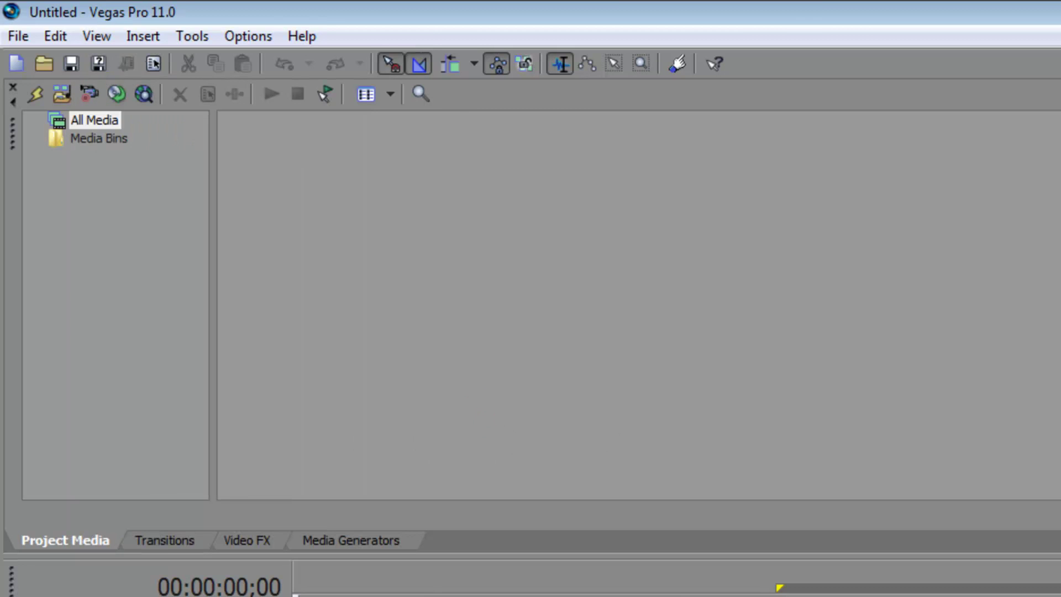
{"action": "left_click", "coordinate": [17, 36]}
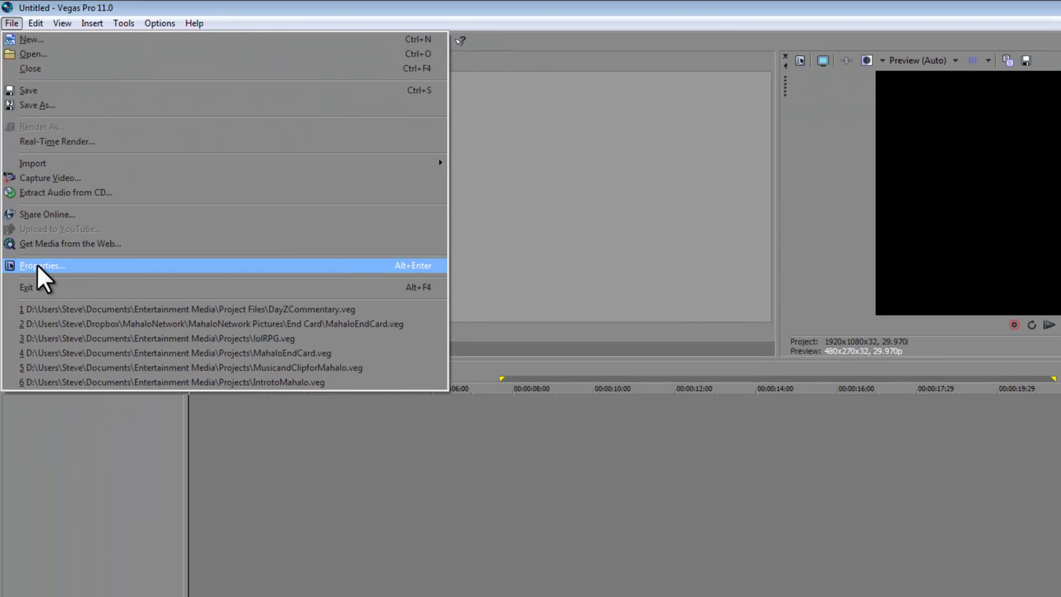
- Apply the HD 1080-60i template (1920x1080, 29.970 fps) in Project Properties and confirm
{"action": "left_click", "coordinate": [36, 265]}
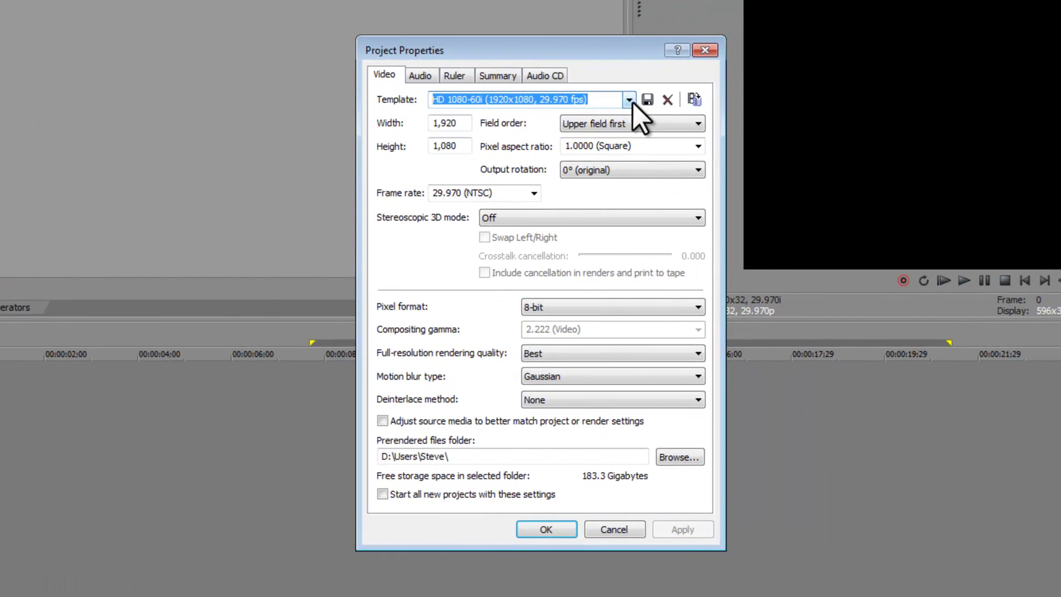
{"action": "left_click", "coordinate": [629, 100]}
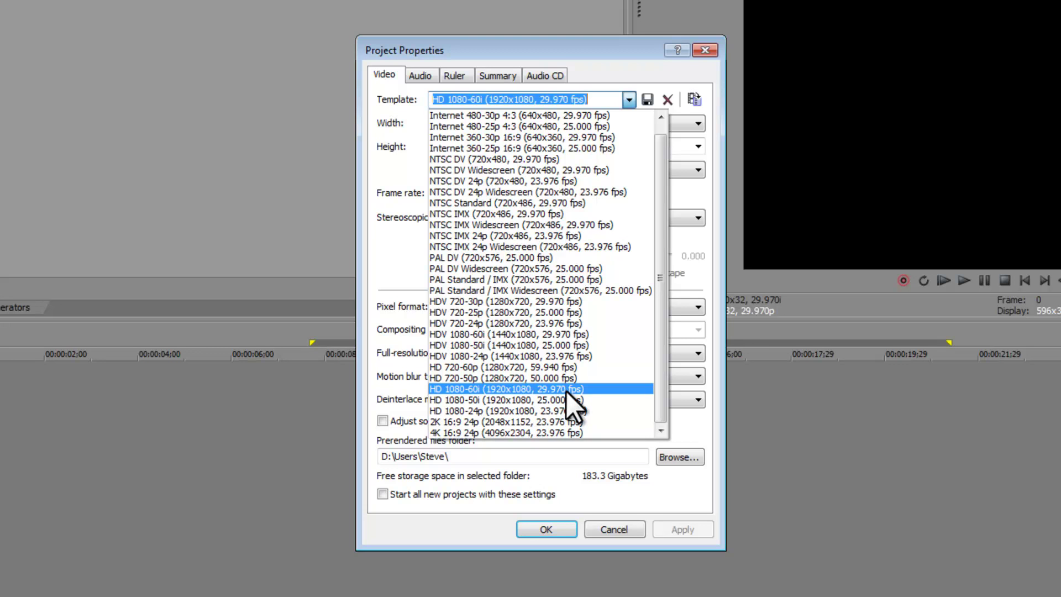
{"action": "left_click", "coordinate": [459, 390]}
{"action": "left_click", "coordinate": [683, 529]}
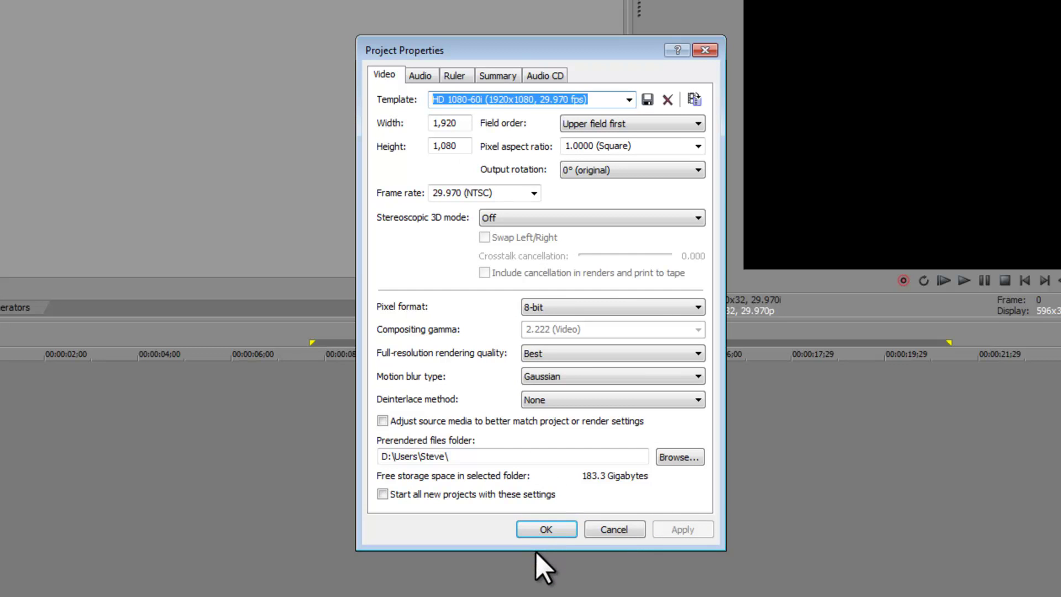
{"action": "left_click", "coordinate": [542, 530]}
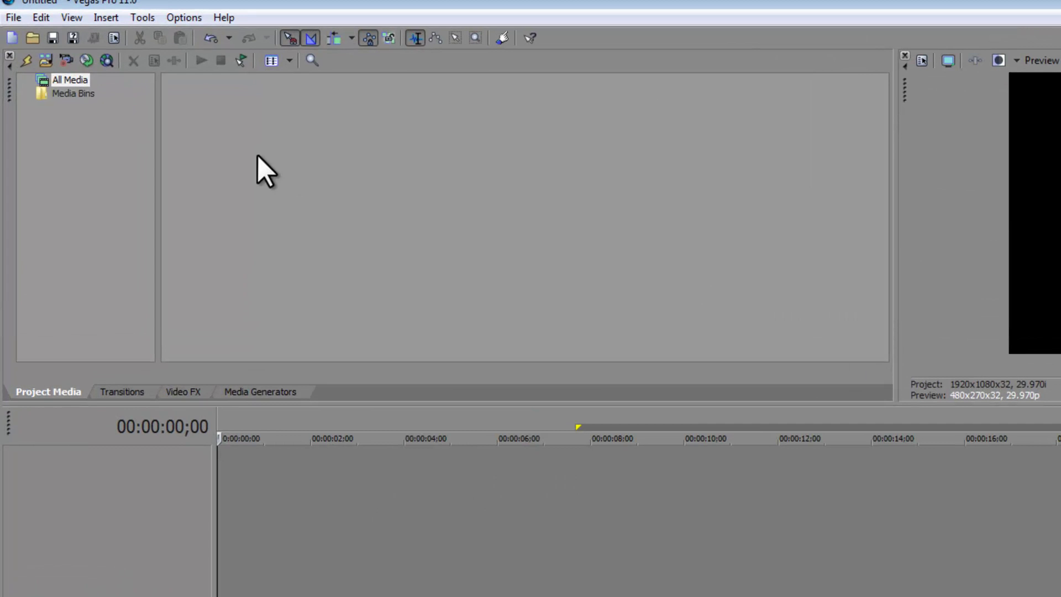
- Import the Untitled.mp4 clip from the Misc Footage folder into Project Media
{"action": "left_click", "coordinate": [258, 156]}
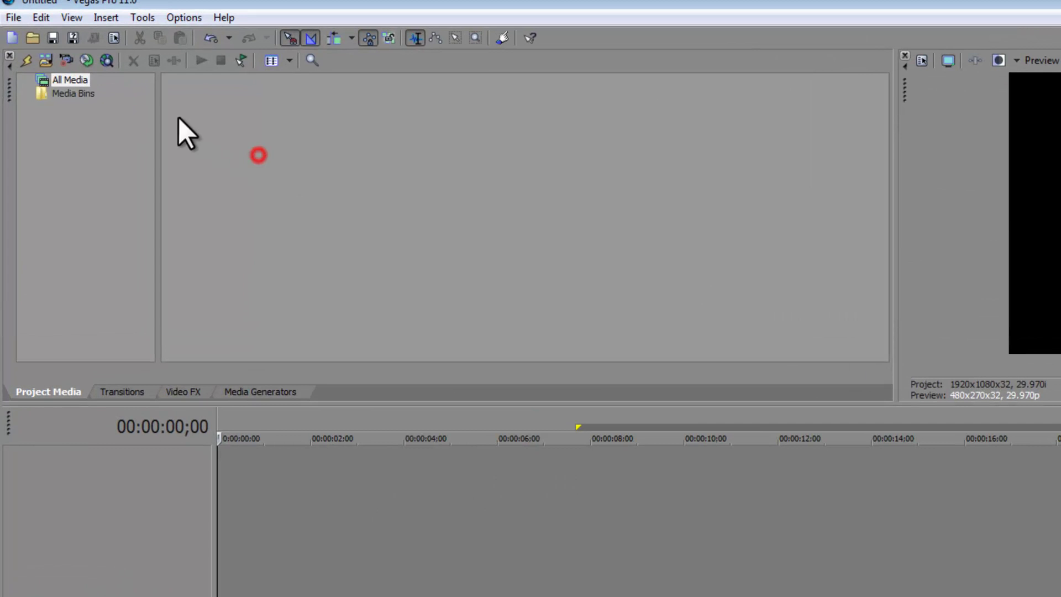
{"action": "left_click", "coordinate": [44, 58]}
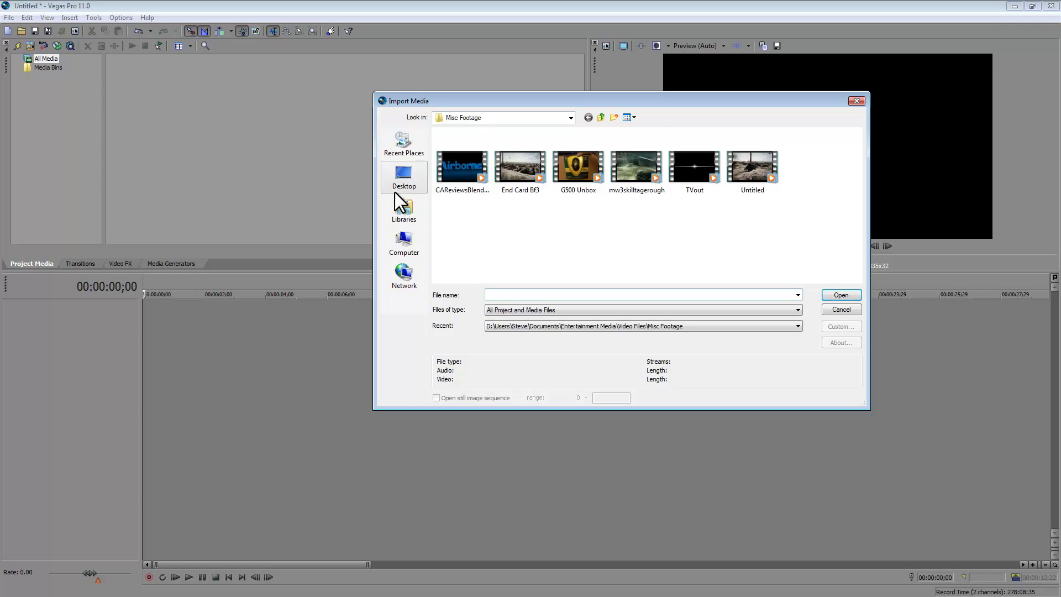
{"action": "left_click", "coordinate": [754, 167]}
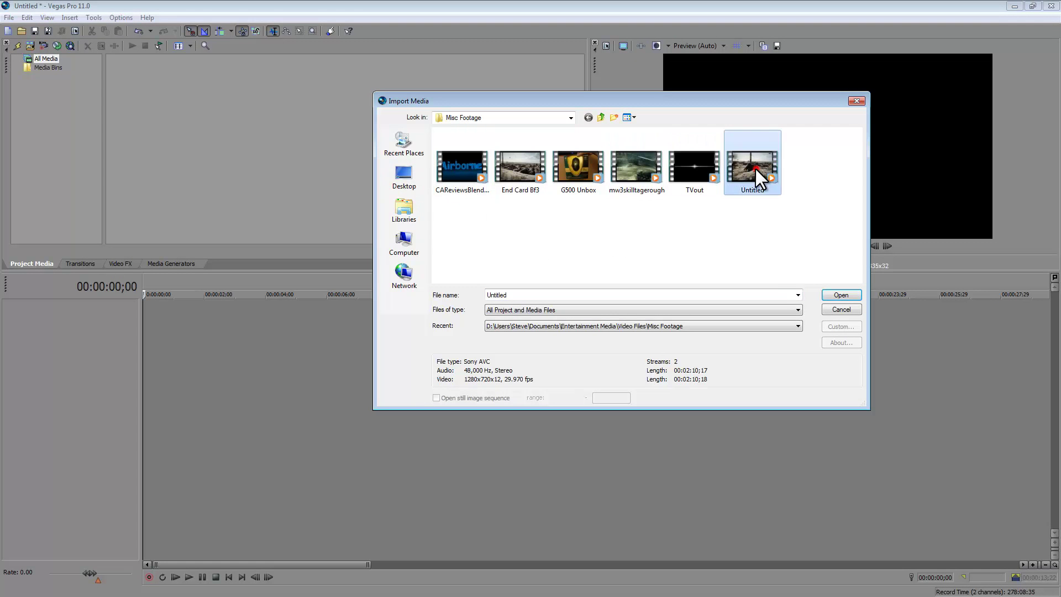
{"action": "left_click", "coordinate": [841, 295]}
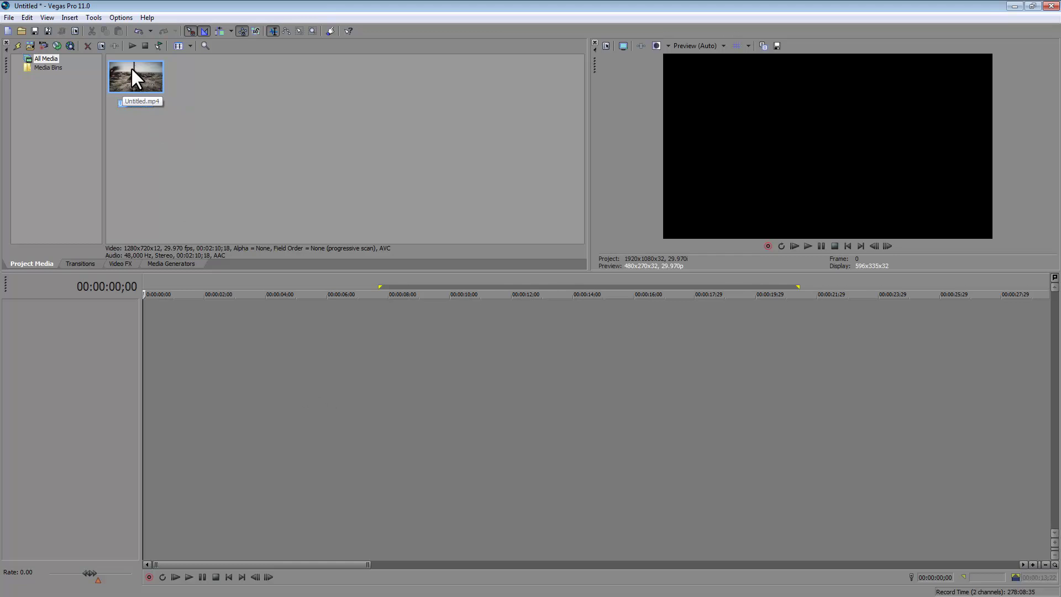
{"action": "left_click", "coordinate": [273, 128]}
- Drag Untitled.mp4 onto the timeline as a video track with its audio
{"action": "left_click_drag", "start_coordinate": [134, 74], "coordinate": [146, 354]}
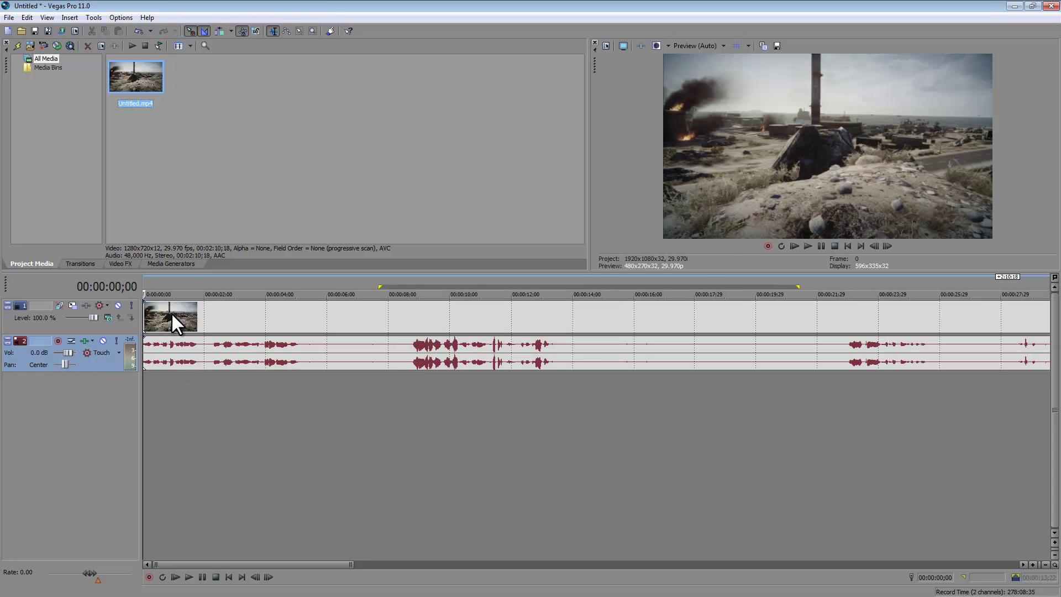
{"action": "right_click", "coordinate": [110, 322]}
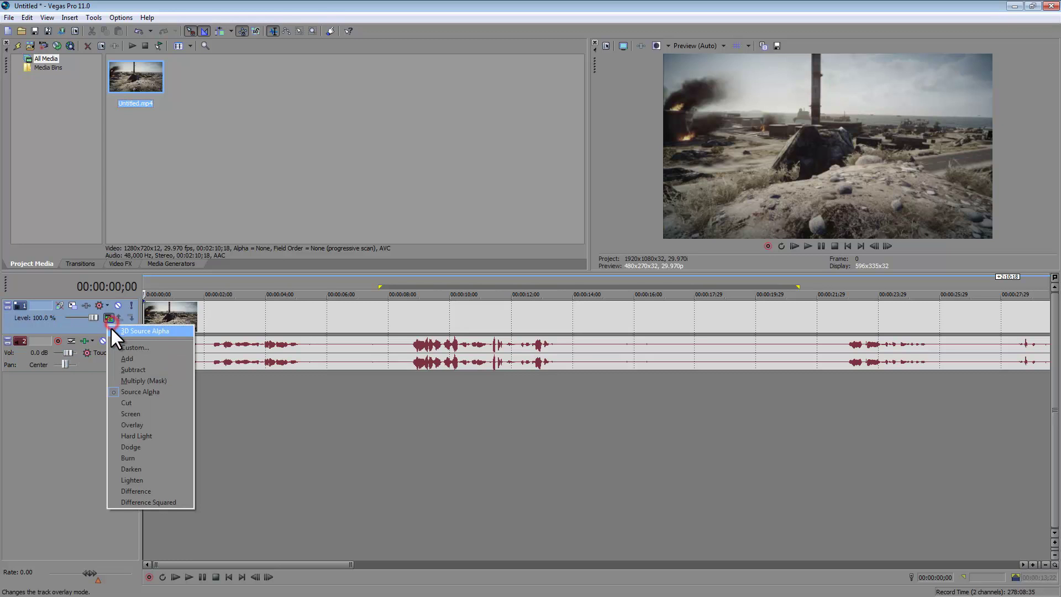
{"action": "left_click", "coordinate": [72, 322]}
- Scrub through the clip from about 3 to 27 seconds to preview it
{"action": "left_click", "coordinate": [252, 356]}
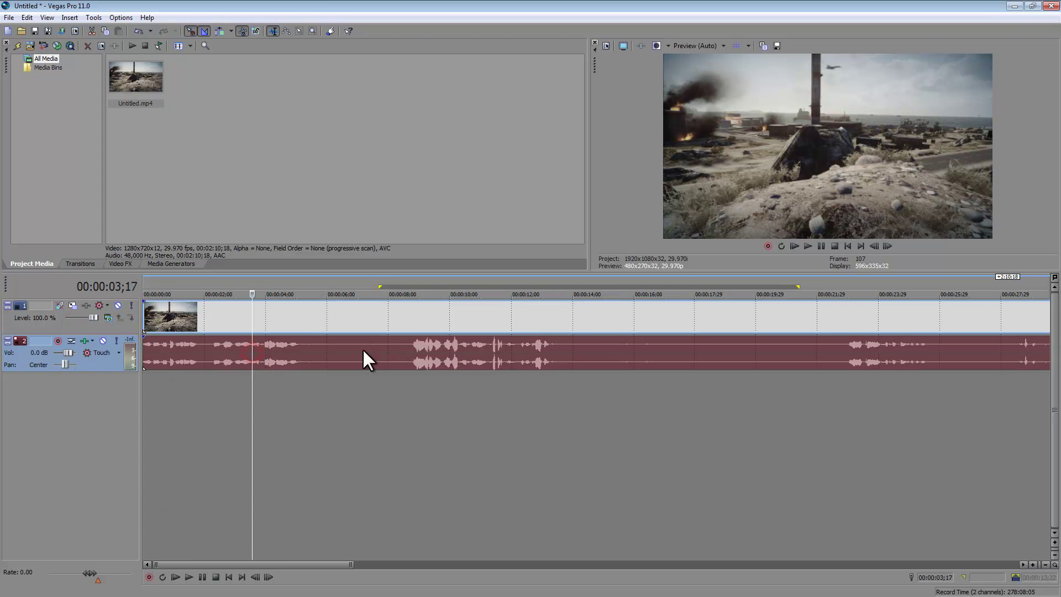
{"action": "left_click", "coordinate": [307, 318]}
{"action": "left_click", "coordinate": [304, 342]}
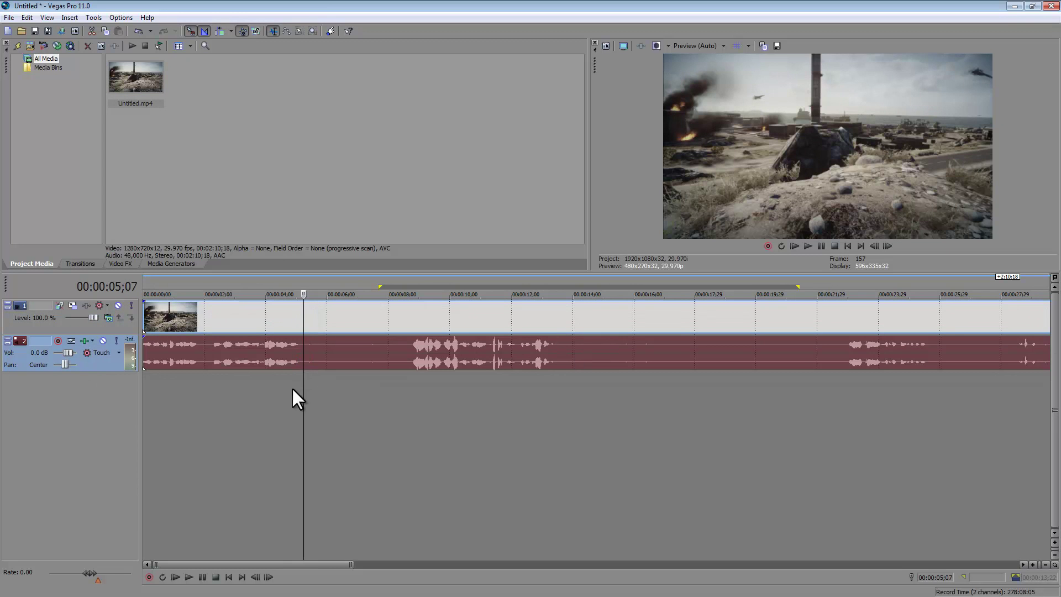
{"action": "left_click", "coordinate": [601, 315]}
{"action": "left_click", "coordinate": [729, 405]}
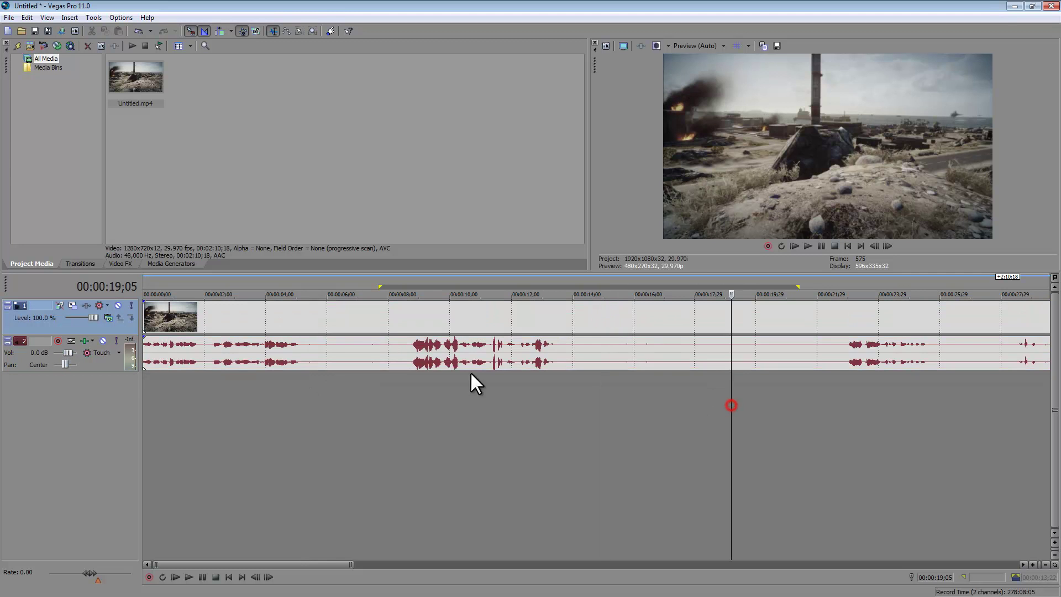
{"action": "left_click", "coordinate": [378, 320]}
{"action": "left_click_drag", "start_coordinate": [731, 386], "coordinate": [864, 309]}
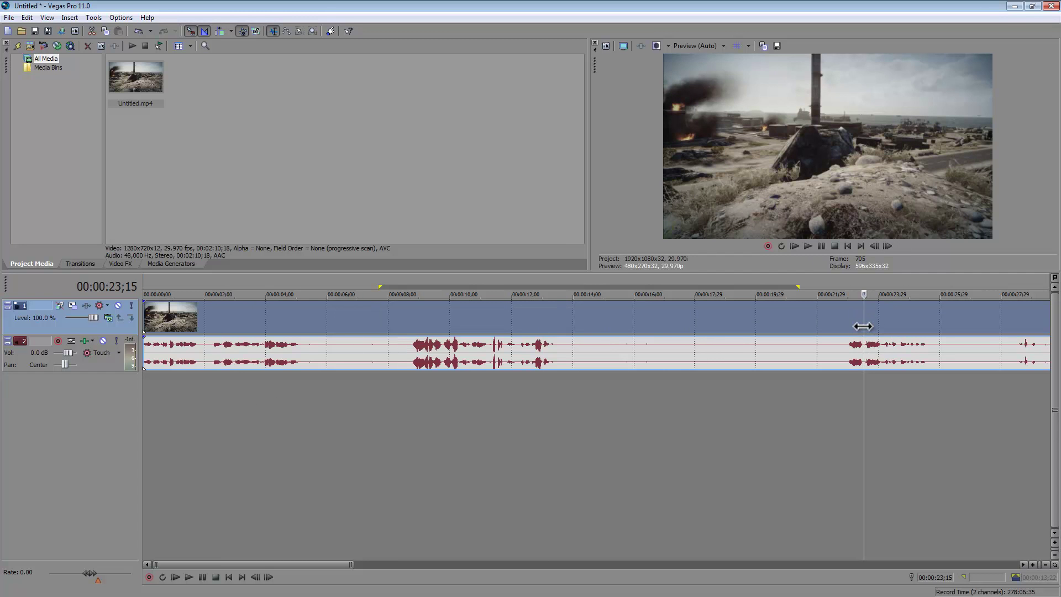
{"action": "left_click_drag", "start_coordinate": [863, 326], "coordinate": [923, 349]}
- Split the clip at 00:00:31;18 and delete the opening portion before the cut
{"action": "scroll", "coordinate": [774, 407], "scroll_direction": "down", "scroll_amount": 8}
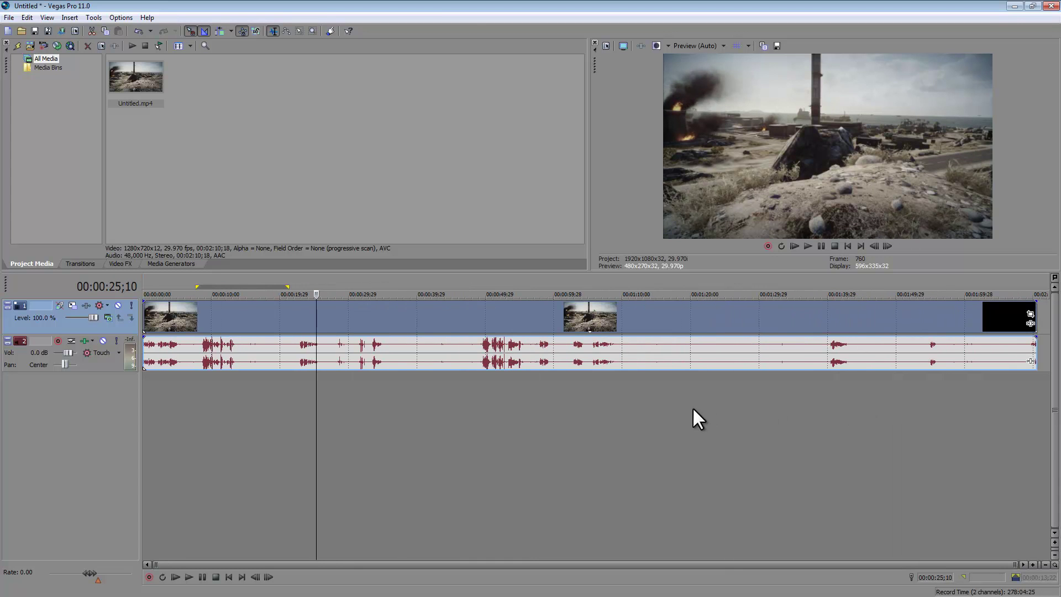
{"action": "left_click_drag", "start_coordinate": [315, 413], "coordinate": [359, 426]}
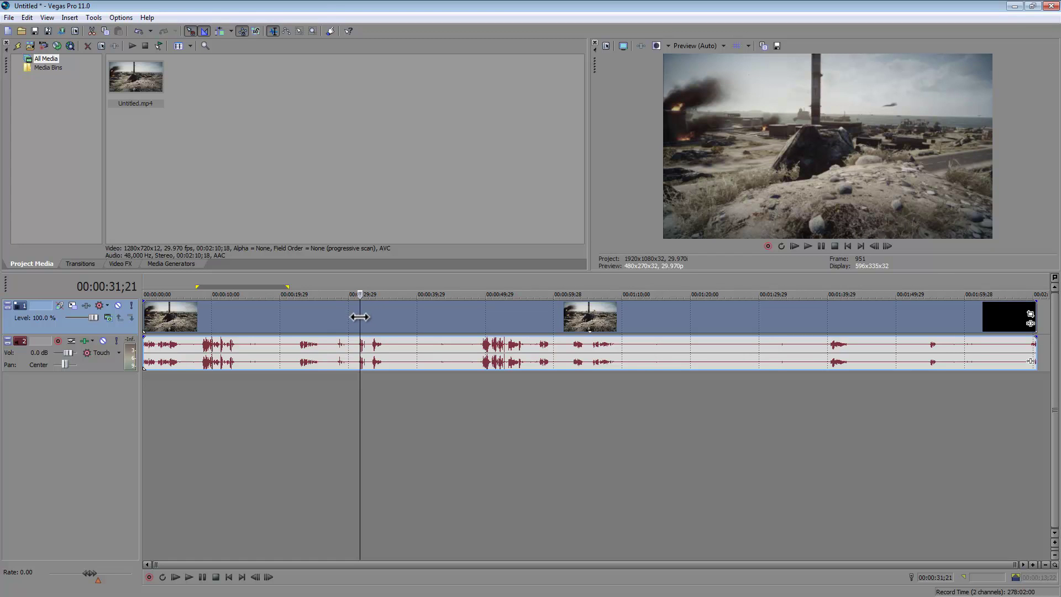
{"action": "left_click_drag", "start_coordinate": [359, 316], "coordinate": [359, 331]}
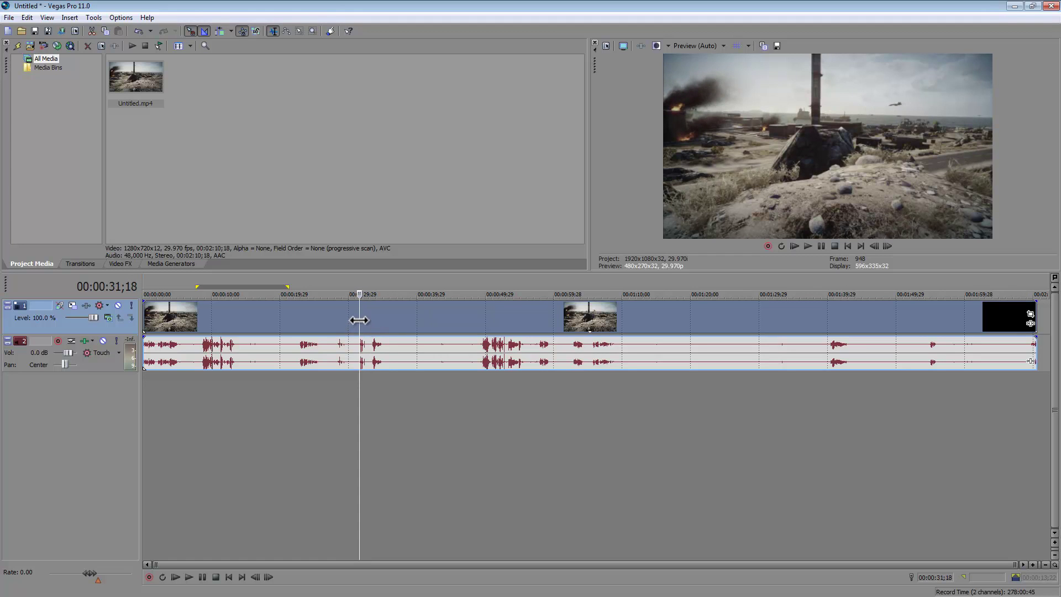
{"action": "key", "text": "s"}
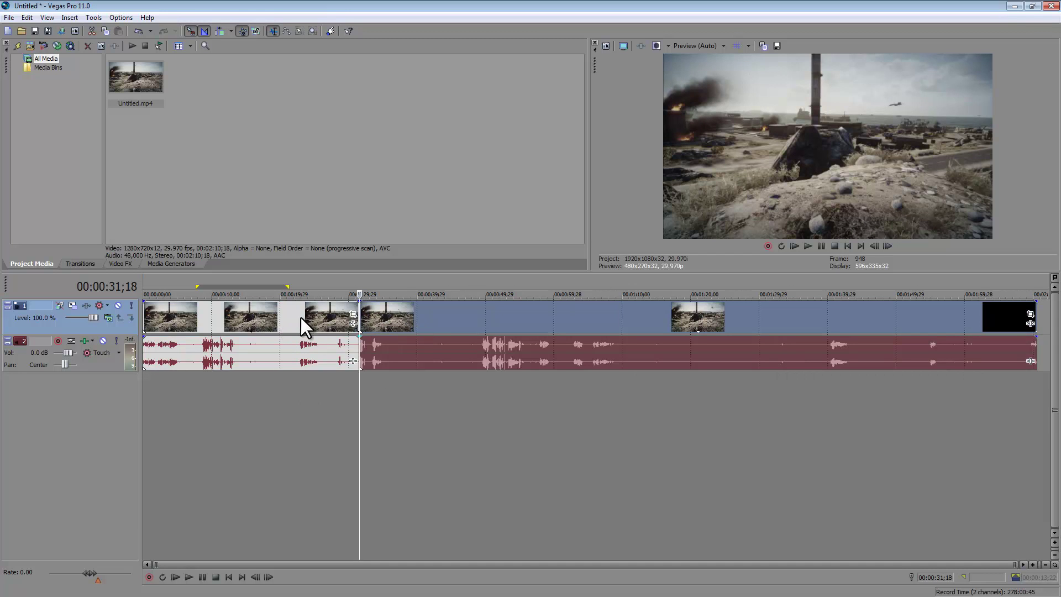
{"action": "left_click", "coordinate": [280, 317]}
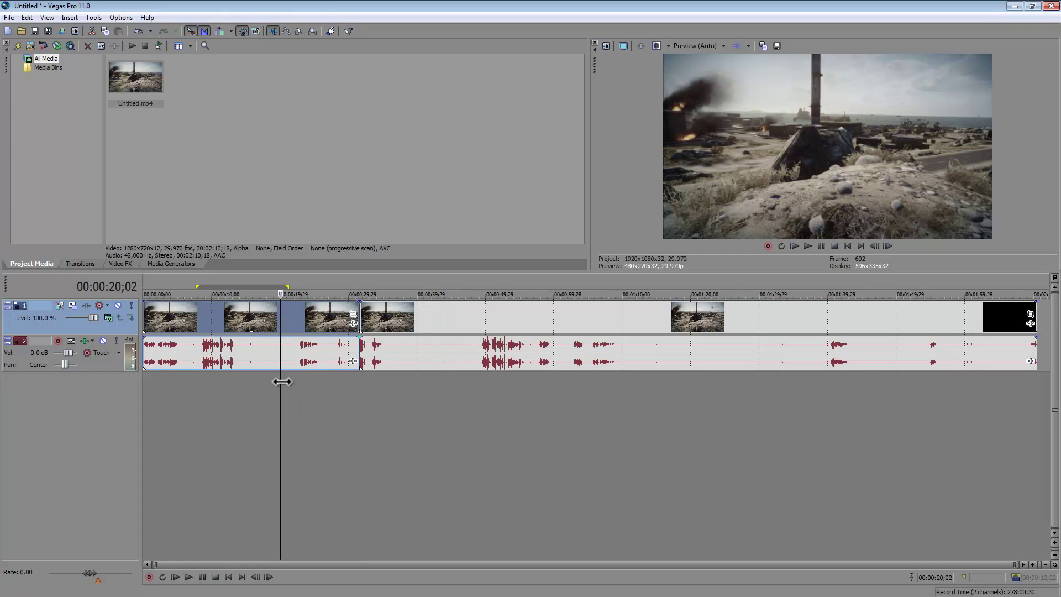
{"action": "key", "text": "Delete"}
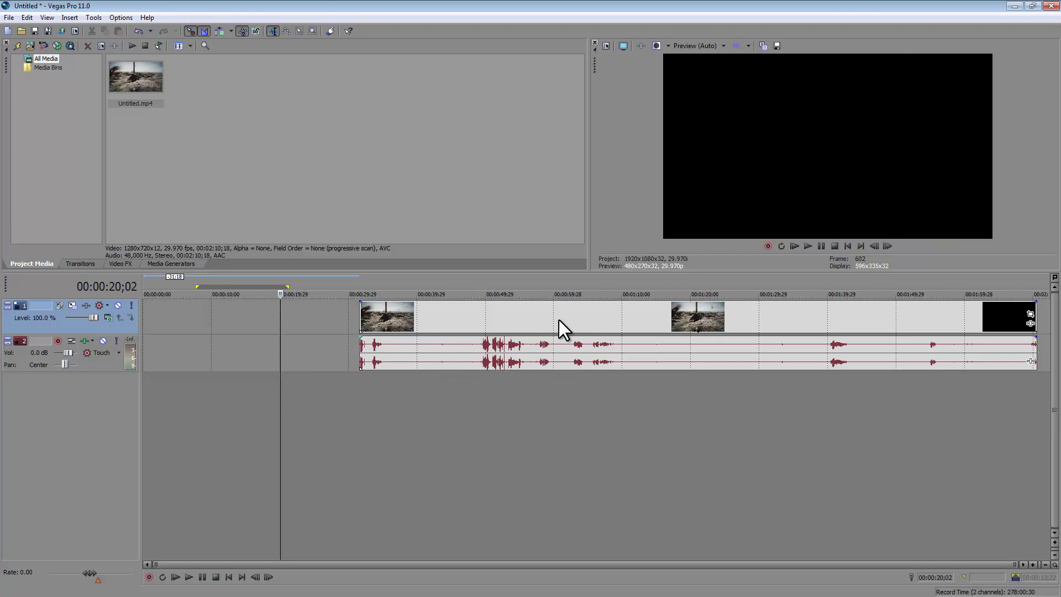
- Move the clip to the timeline start, split it at the playhead, and paste two copies
{"action": "left_click_drag", "start_coordinate": [589, 318], "coordinate": [396, 327]}
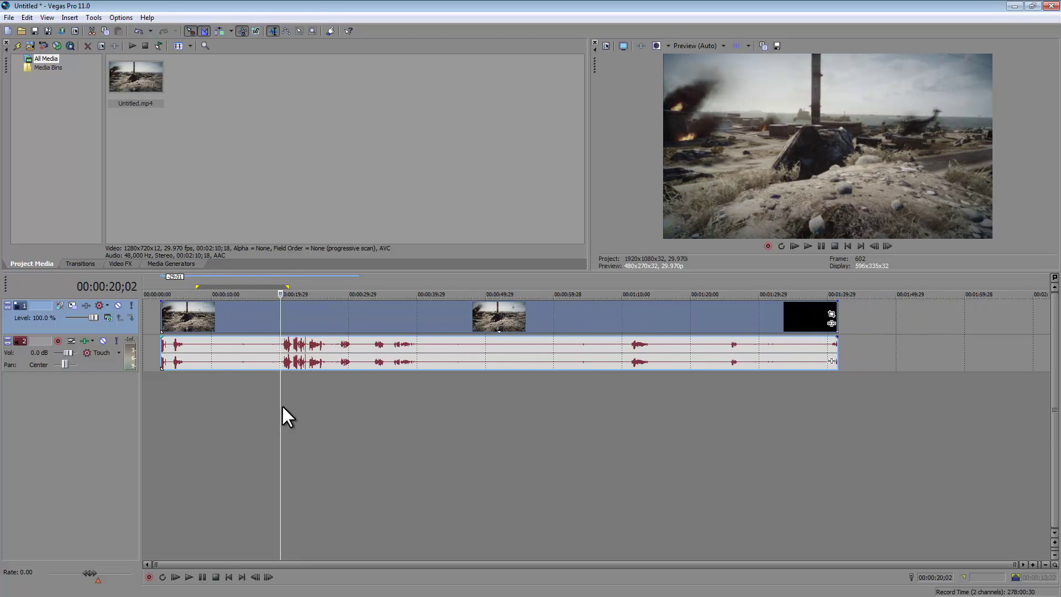
{"action": "left_click_drag", "start_coordinate": [281, 408], "coordinate": [230, 405]}
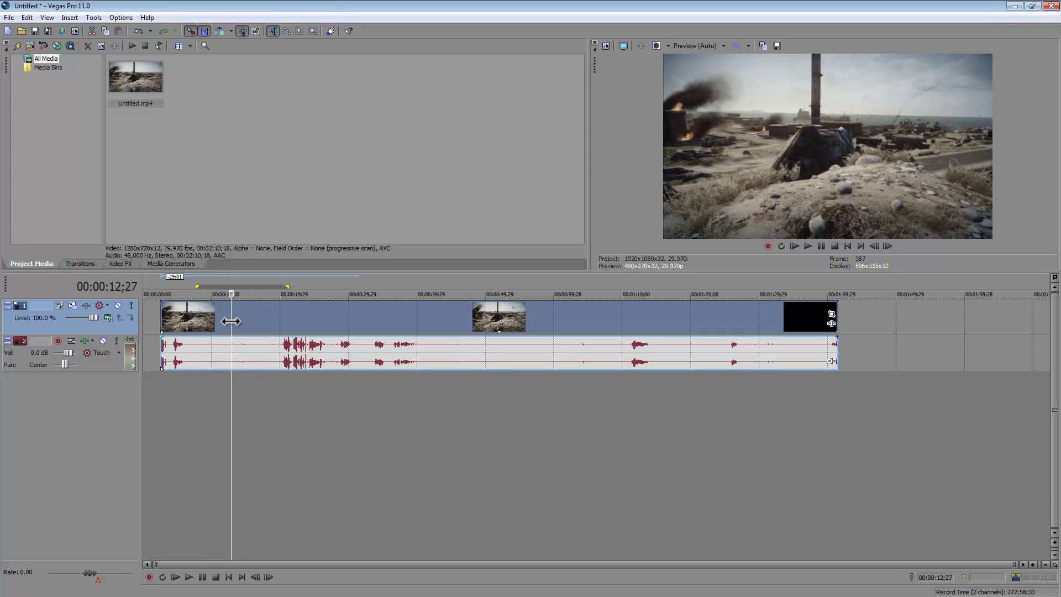
{"action": "key", "text": "s"}
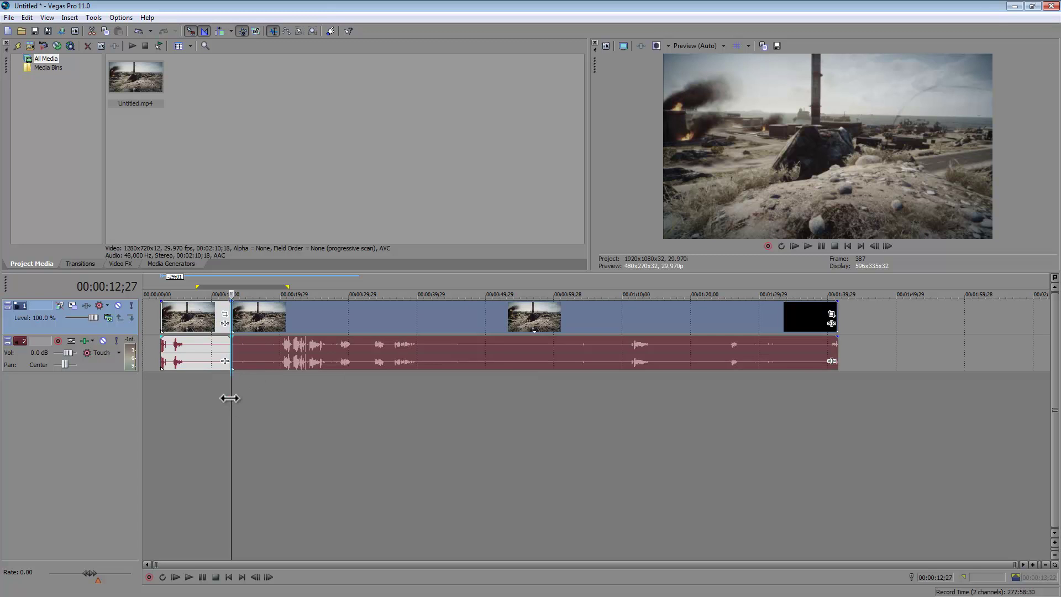
{"action": "left_click", "coordinate": [229, 398]}
{"action": "left_click_drag", "start_coordinate": [230, 398], "coordinate": [271, 412]}
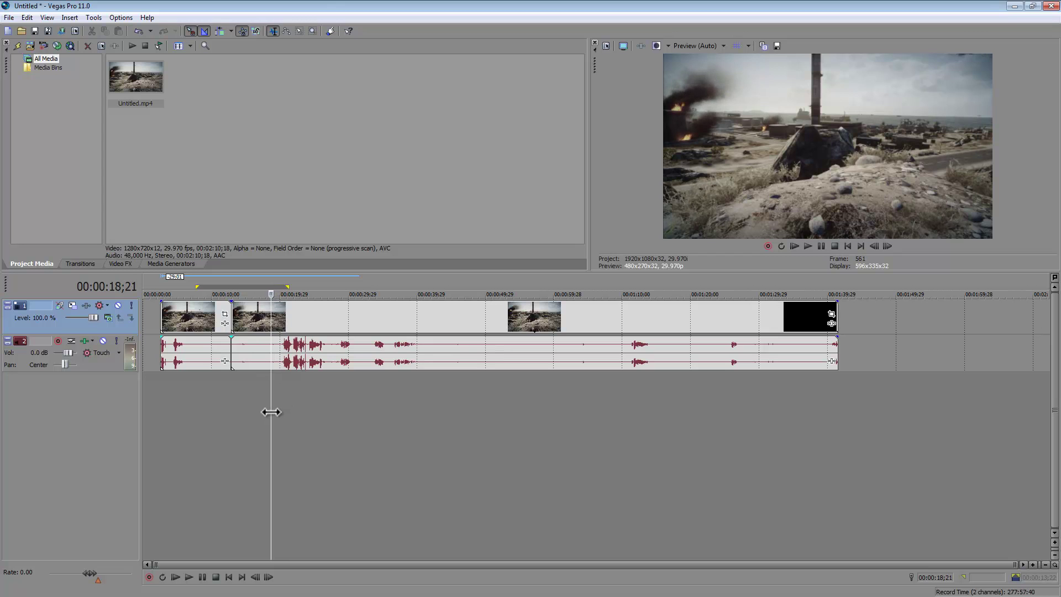
{"action": "key", "text": "ctrl+v"}
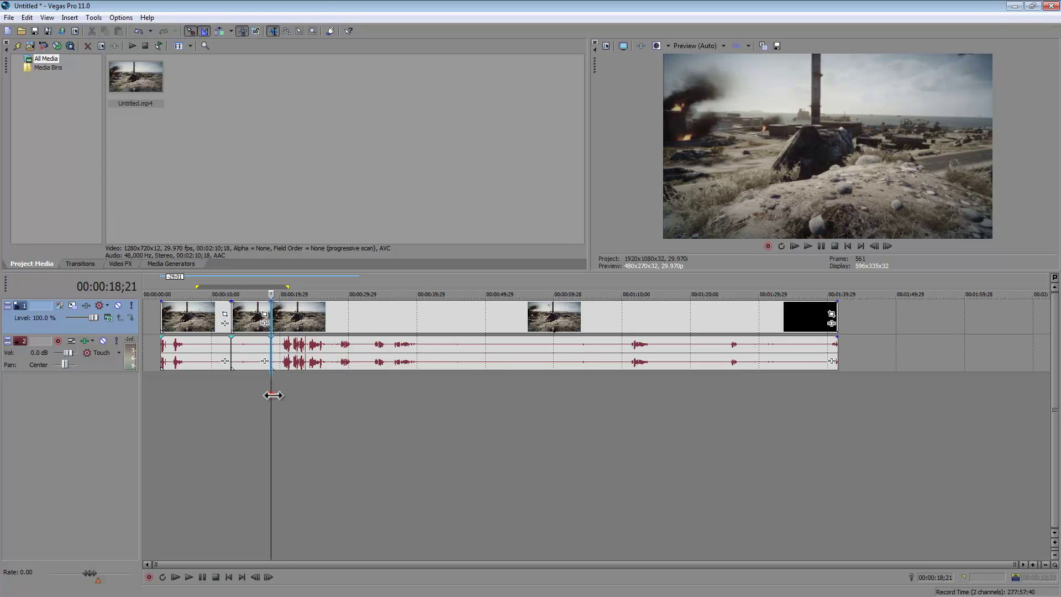
{"action": "left_click_drag", "start_coordinate": [272, 395], "coordinate": [294, 399]}
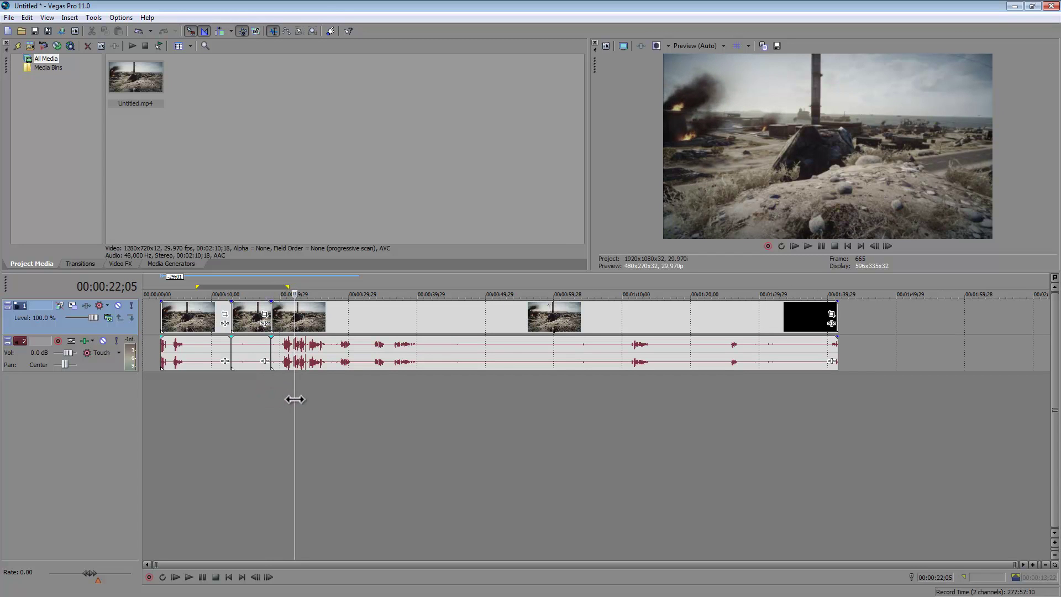
{"action": "key", "text": "ctrl+v"}
- Delete the 10-second event and the long remainder, then nudge the two short clips into place
{"action": "left_click", "coordinate": [243, 310]}
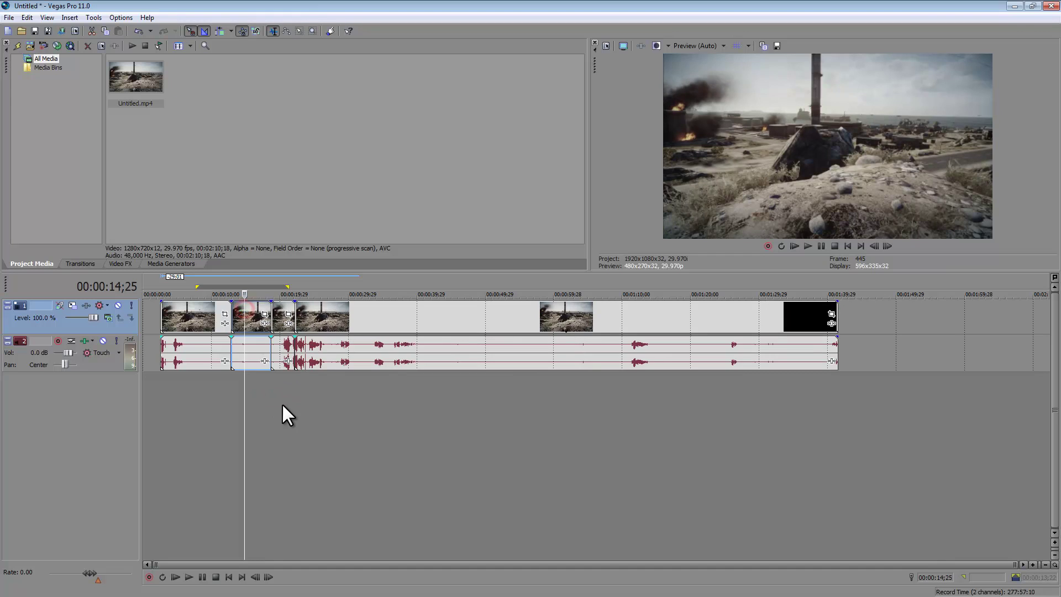
{"action": "key", "text": "Delete"}
{"action": "left_click", "coordinate": [373, 314]}
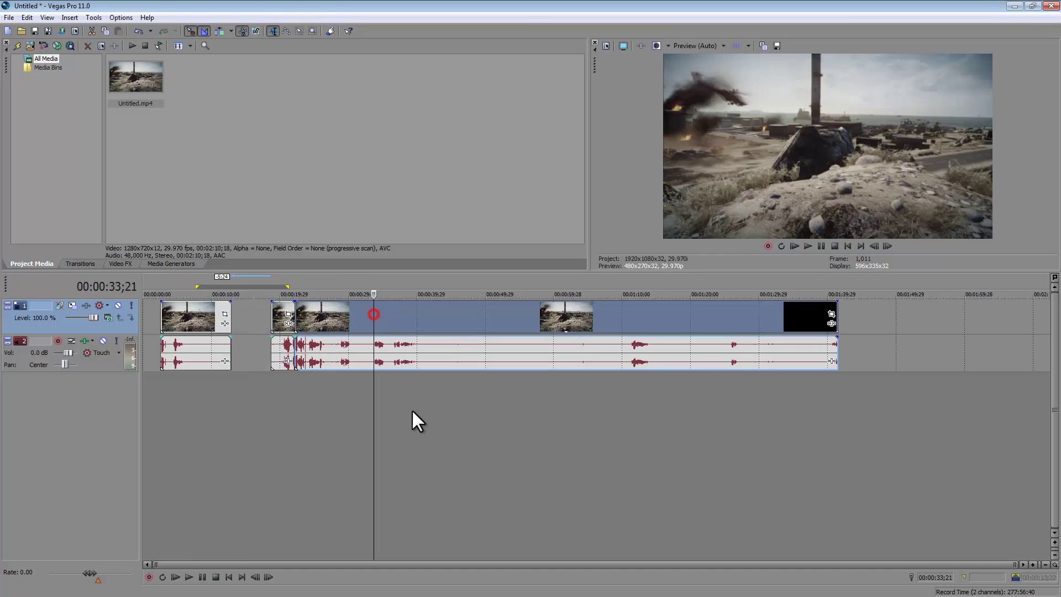
{"action": "key", "text": "Delete"}
{"action": "left_click_drag", "start_coordinate": [188, 313], "coordinate": [212, 321]}
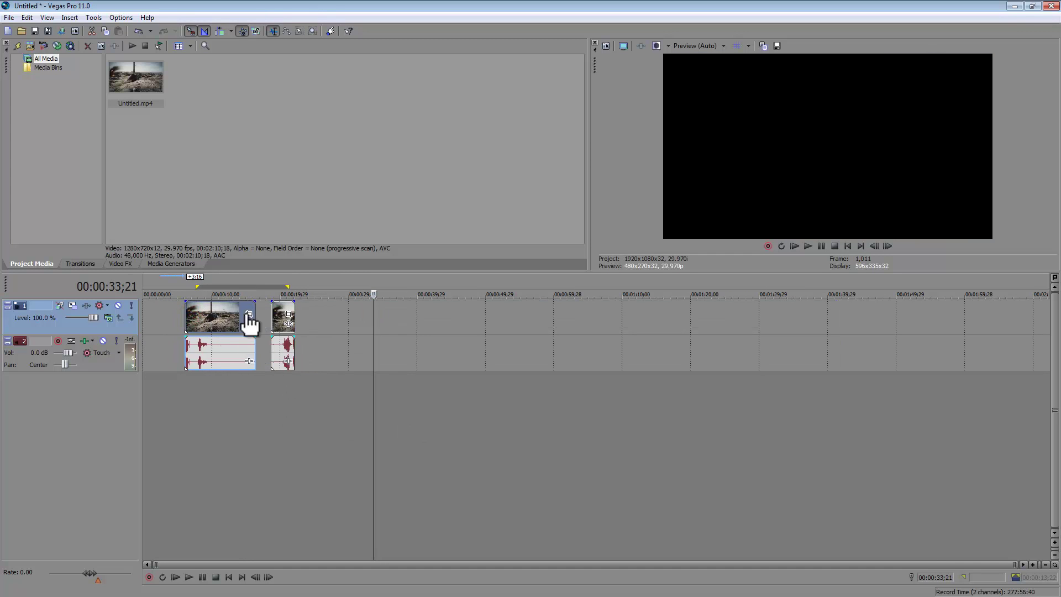
{"action": "mouse_move", "coordinate": [276, 307]}
{"action": "left_mouse_down"}
{"action": "mouse_move", "coordinate": [286, 305]}
{"action": "mouse_move", "coordinate": [277, 306]}
{"action": "left_mouse_up"}
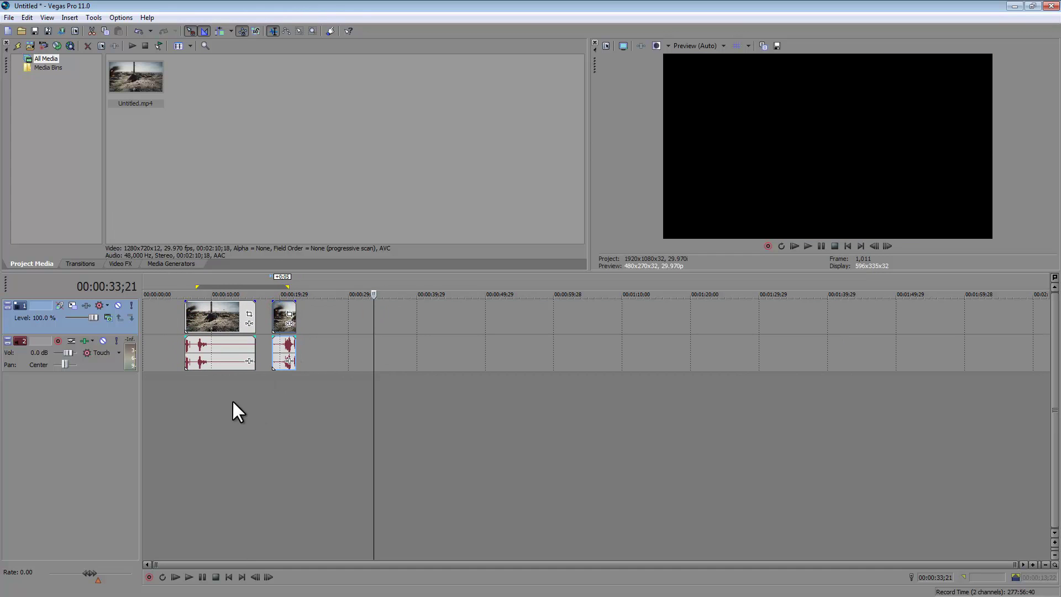
{"action": "left_click_drag", "start_coordinate": [214, 312], "coordinate": [210, 313]}
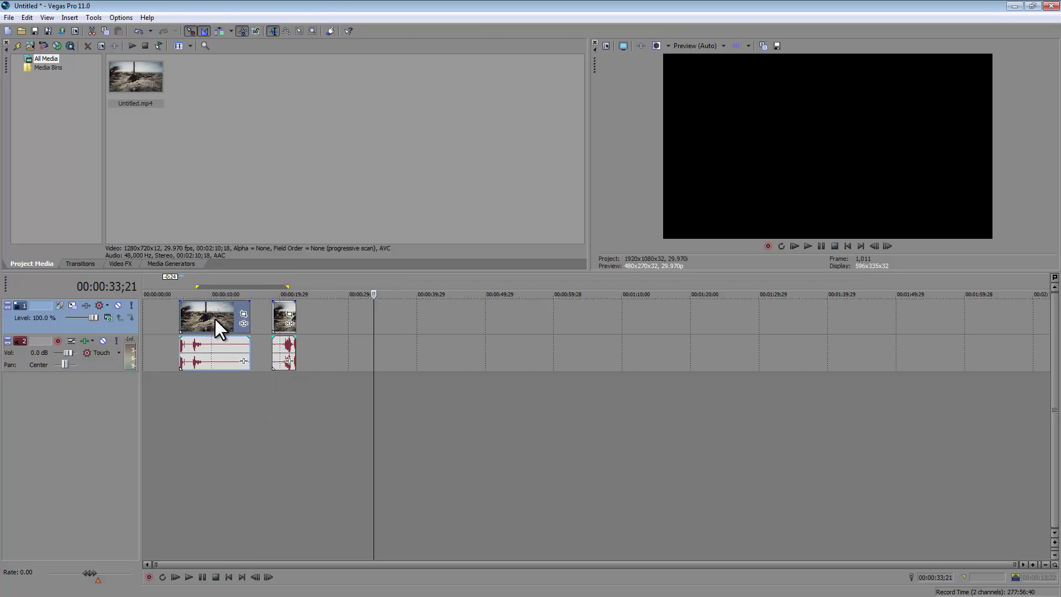
- Nudge the two short clips slightly and play back the first clip for review
{"action": "left_click_drag", "start_coordinate": [279, 311], "coordinate": [282, 311]}
{"action": "left_click", "coordinate": [216, 333]}
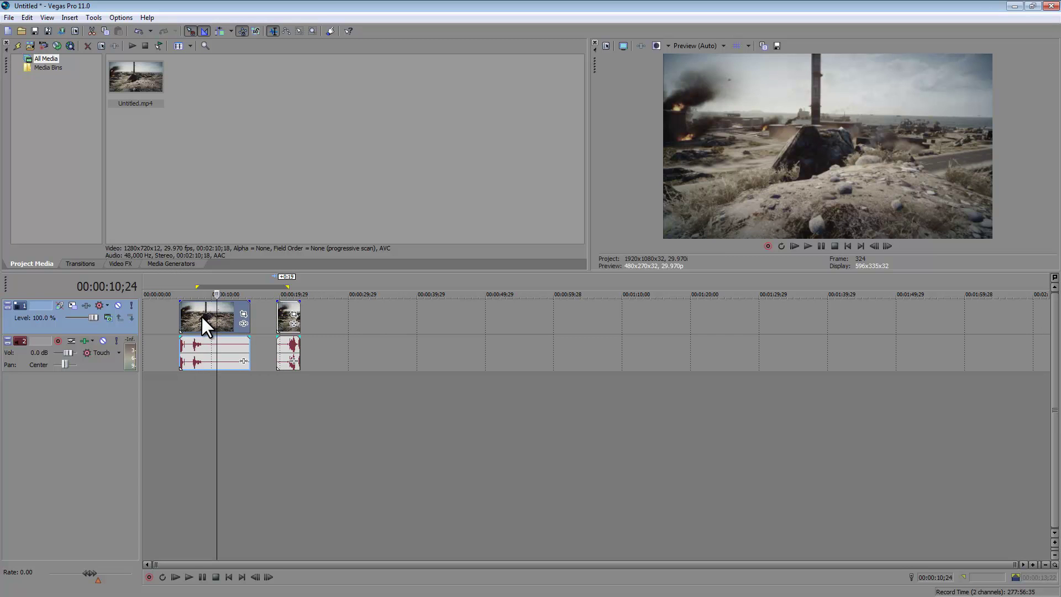
{"action": "left_click", "coordinate": [205, 351]}
{"action": "left_click_drag", "start_coordinate": [219, 311], "coordinate": [185, 318]}
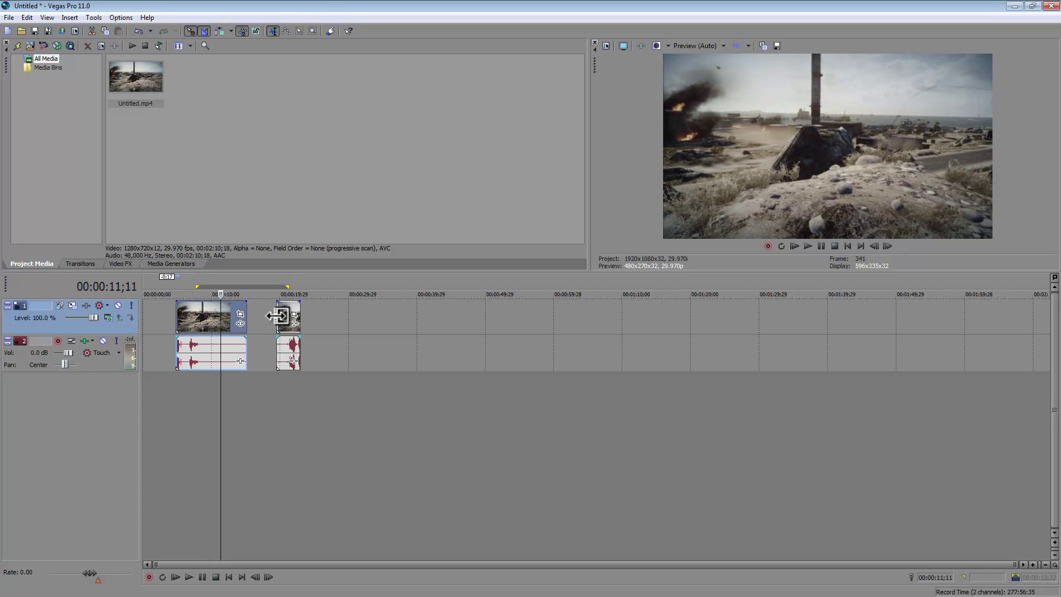
{"action": "left_click_drag", "start_coordinate": [286, 306], "coordinate": [287, 307]}
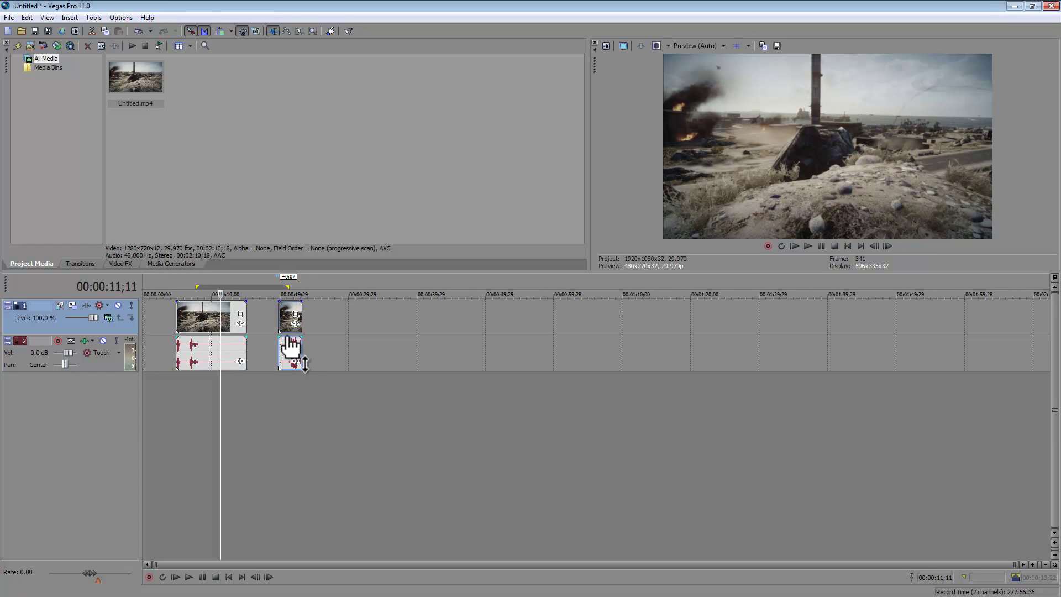
{"action": "left_click_drag", "start_coordinate": [290, 302], "coordinate": [296, 351]}
{"action": "left_click", "coordinate": [194, 353]}
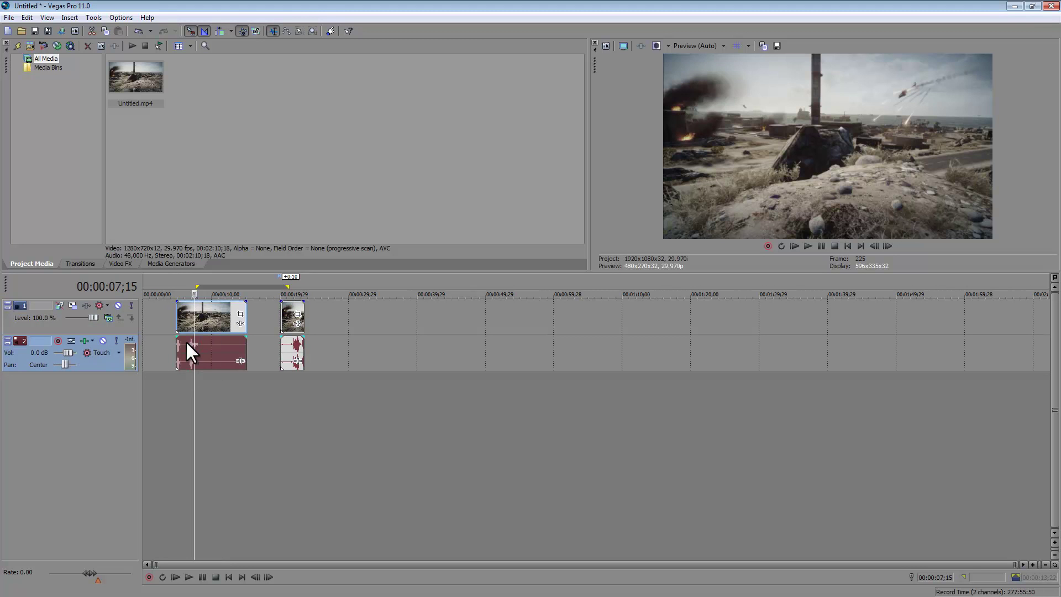
{"action": "key", "text": "space"}
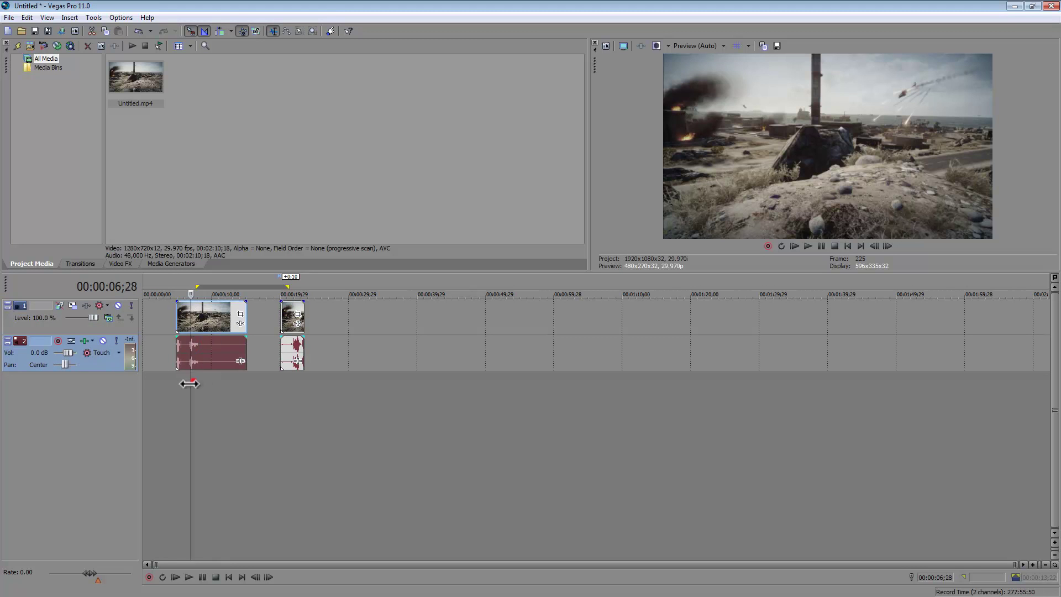
{"action": "left_click", "coordinate": [191, 346]}
{"action": "left_click", "coordinate": [210, 316]}
{"action": "left_click", "coordinate": [205, 351]}
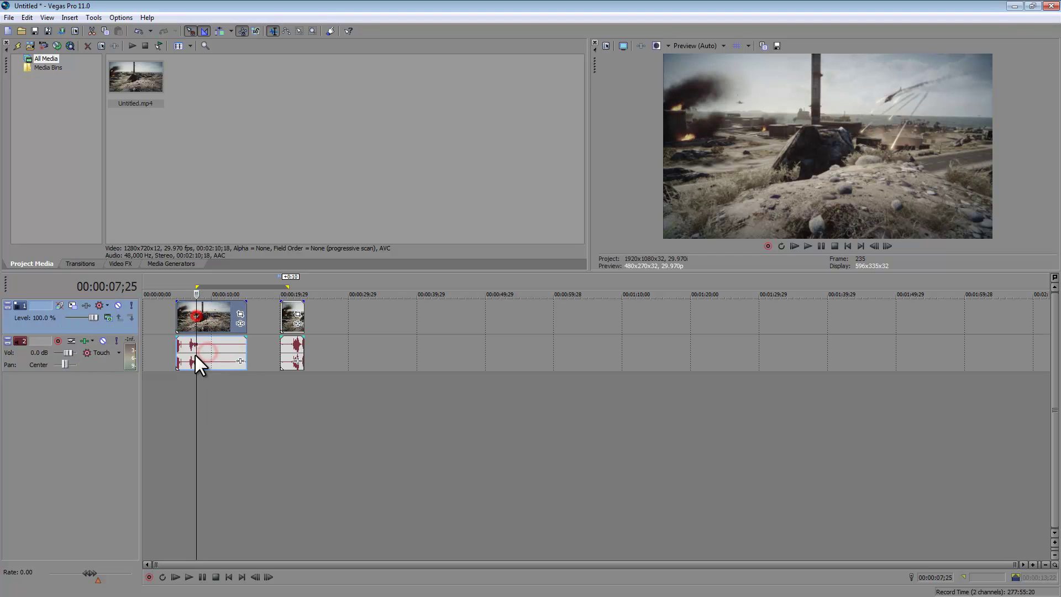
{"action": "left_click", "coordinate": [196, 360]}
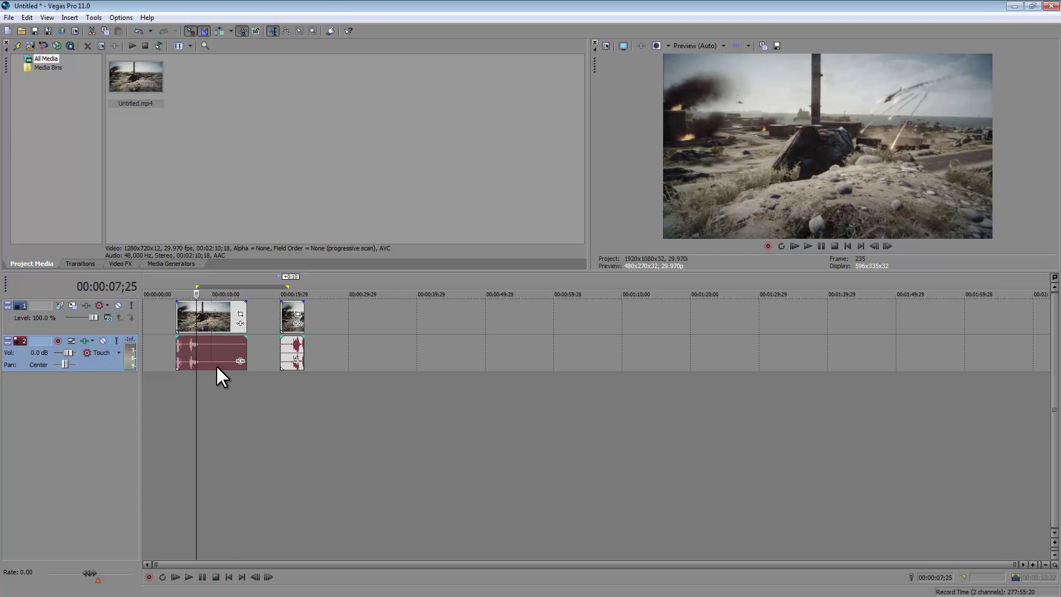
- Separate the first clip's audio from its video and delete it
{"action": "left_click", "coordinate": [213, 319]}
{"action": "left_click_drag", "start_coordinate": [220, 355], "coordinate": [198, 358]}
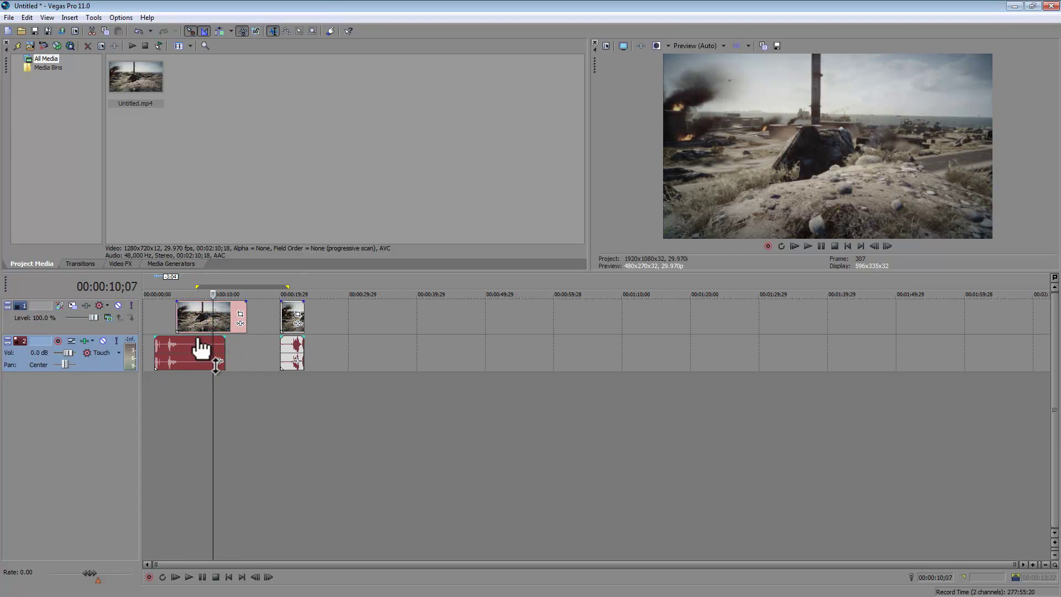
{"action": "mouse_move", "coordinate": [191, 321]}
{"action": "left_mouse_down"}
{"action": "mouse_move", "coordinate": [337, 324]}
{"action": "mouse_move", "coordinate": [160, 327]}
{"action": "mouse_move", "coordinate": [173, 329]}
{"action": "left_mouse_up"}
{"action": "left_click", "coordinate": [174, 350]}
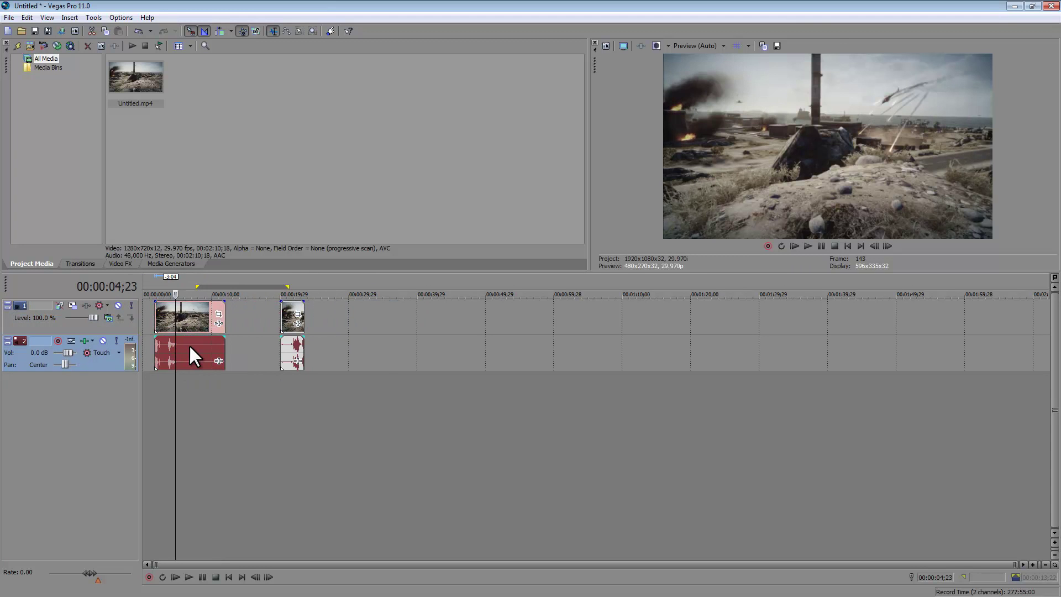
{"action": "key", "text": "Delete"}
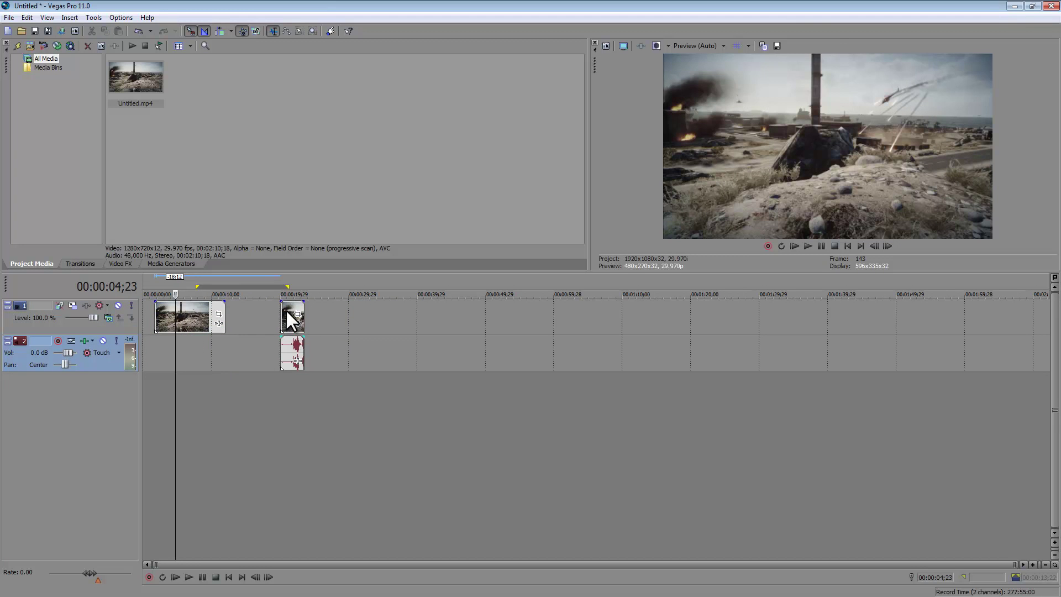
- Shift the second clip and its audio later and slide the first video clip to around 6 seconds
{"action": "left_click", "coordinate": [288, 305]}
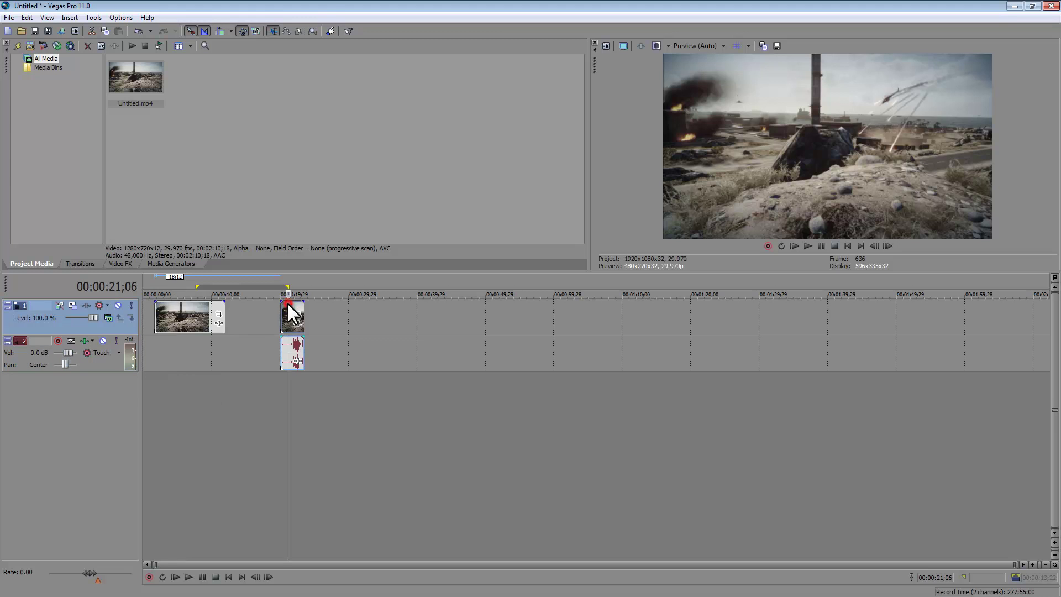
{"action": "left_click", "coordinate": [293, 349]}
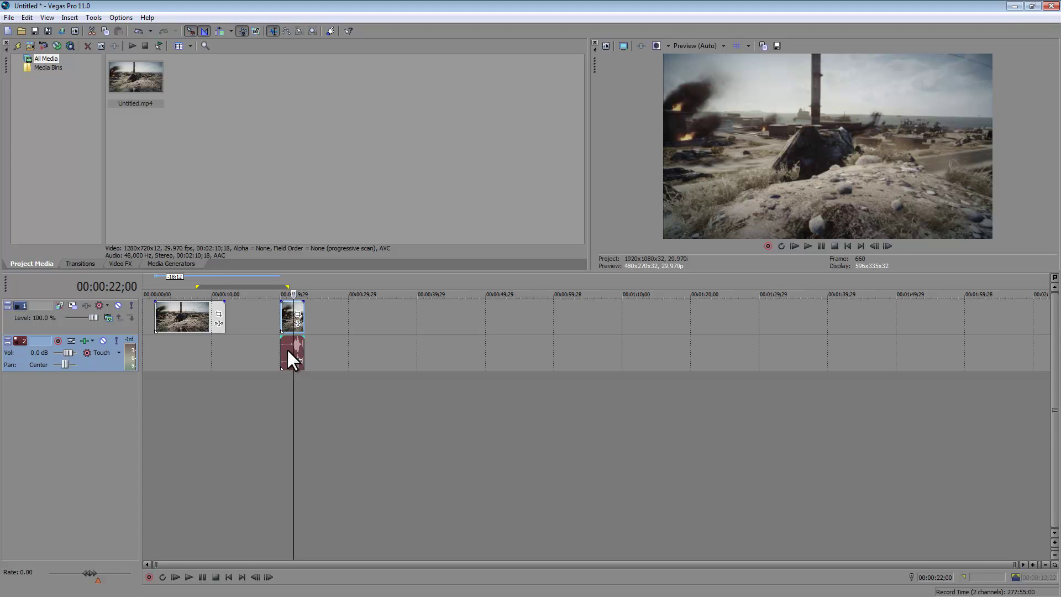
{"action": "left_click_drag", "start_coordinate": [287, 349], "coordinate": [424, 349]}
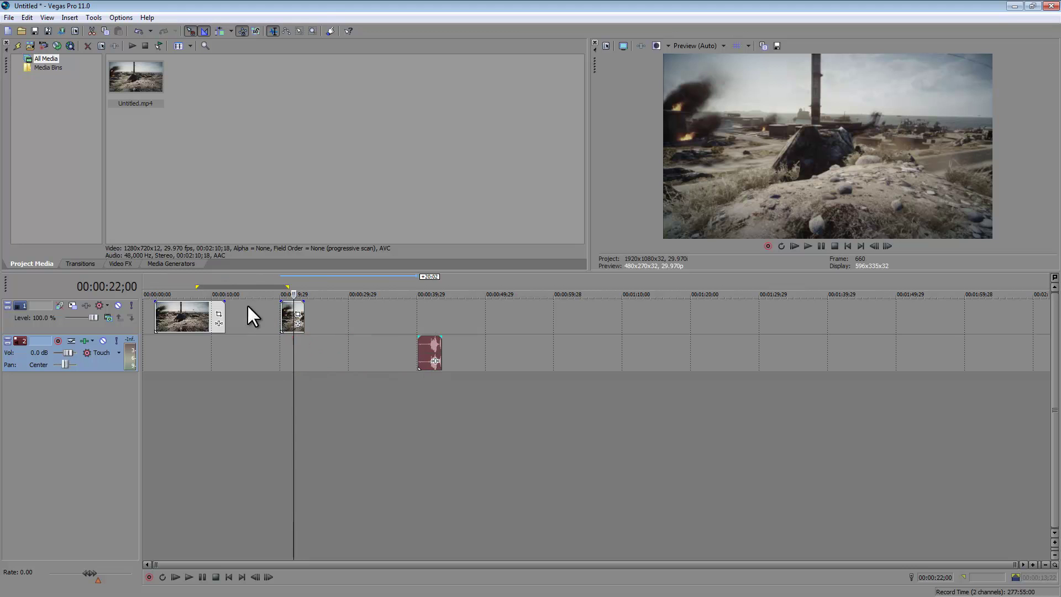
{"action": "left_click_drag", "start_coordinate": [196, 314], "coordinate": [290, 318]}
{"action": "left_click_drag", "start_coordinate": [430, 353], "coordinate": [286, 347]}
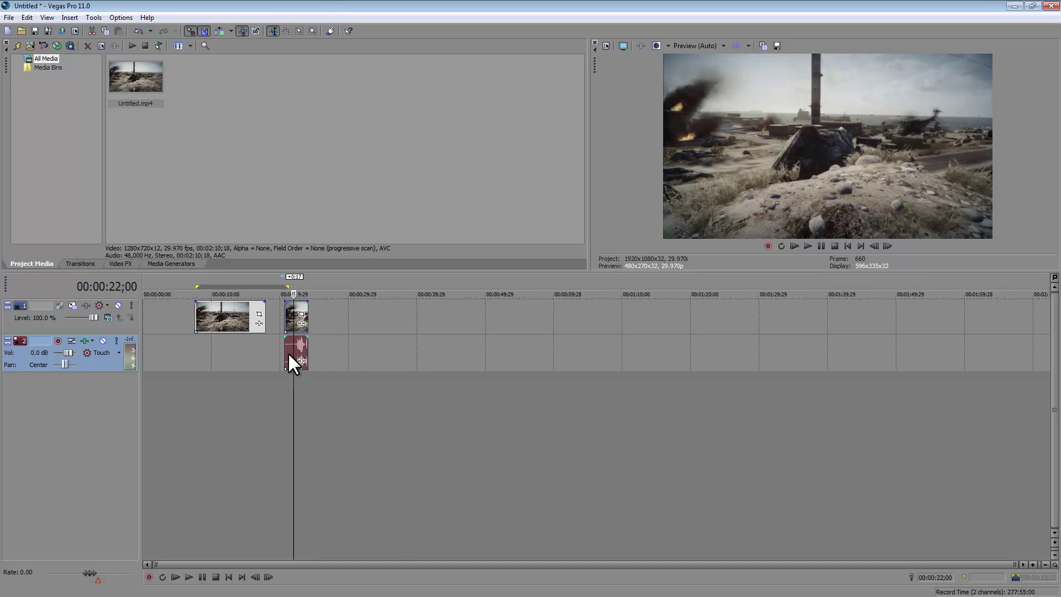
{"action": "left_click_drag", "start_coordinate": [288, 353], "coordinate": [310, 359]}
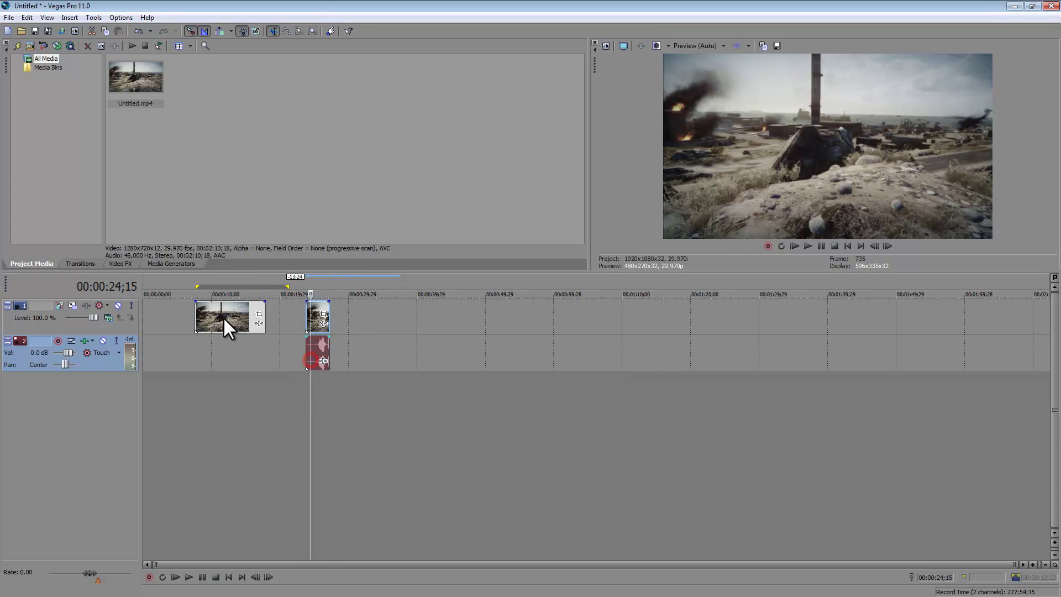
{"action": "left_click_drag", "start_coordinate": [224, 317], "coordinate": [255, 317]}
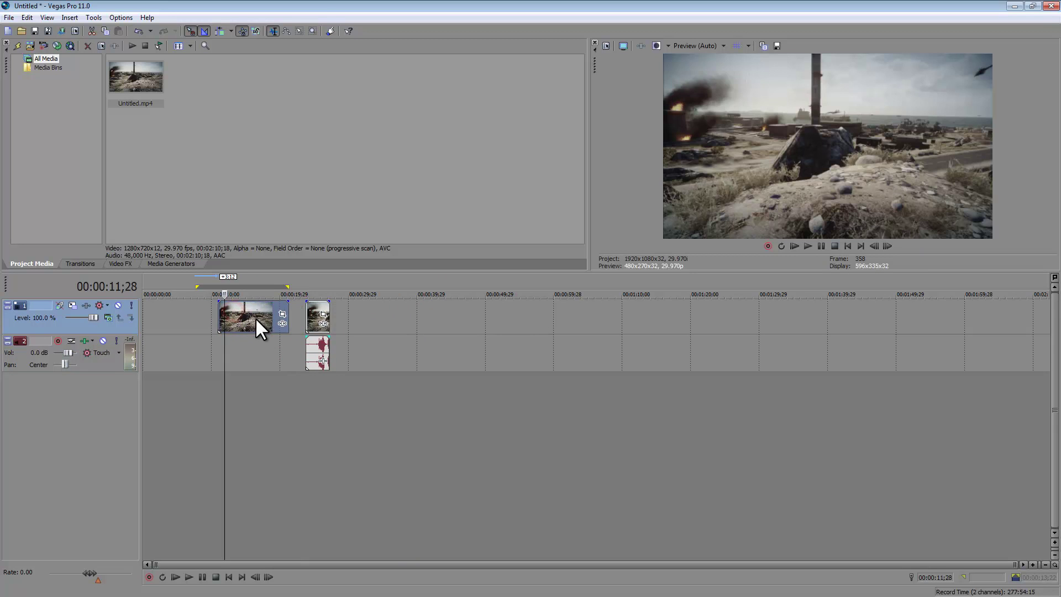
- Delete the second clip's audio event
{"action": "left_click", "coordinate": [311, 348]}
{"action": "left_click", "coordinate": [317, 303]}
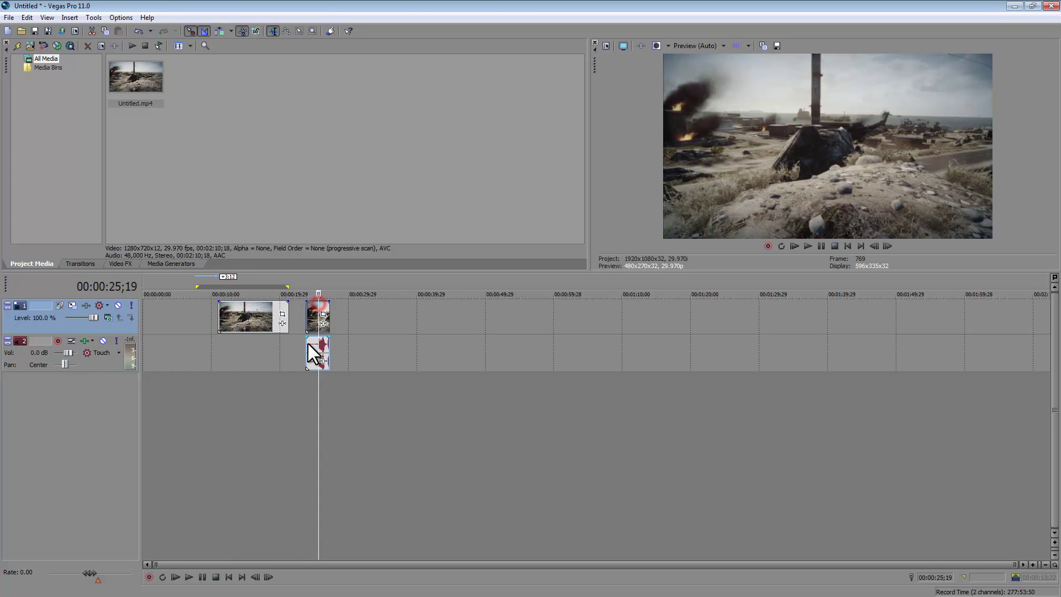
{"action": "left_click", "coordinate": [308, 348]}
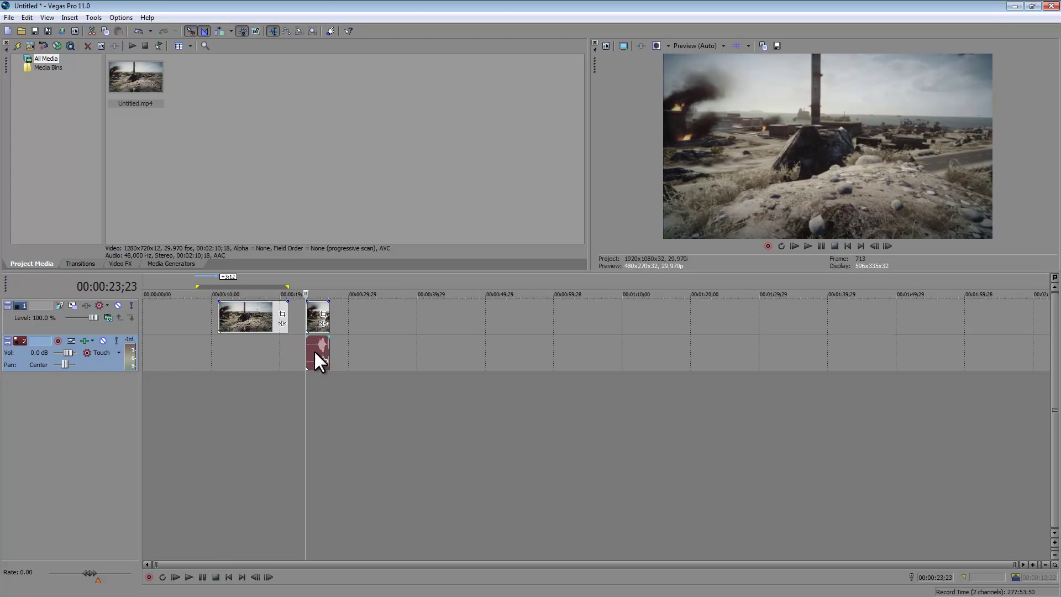
{"action": "left_click", "coordinate": [313, 352]}
{"action": "key", "text": "Delete"}
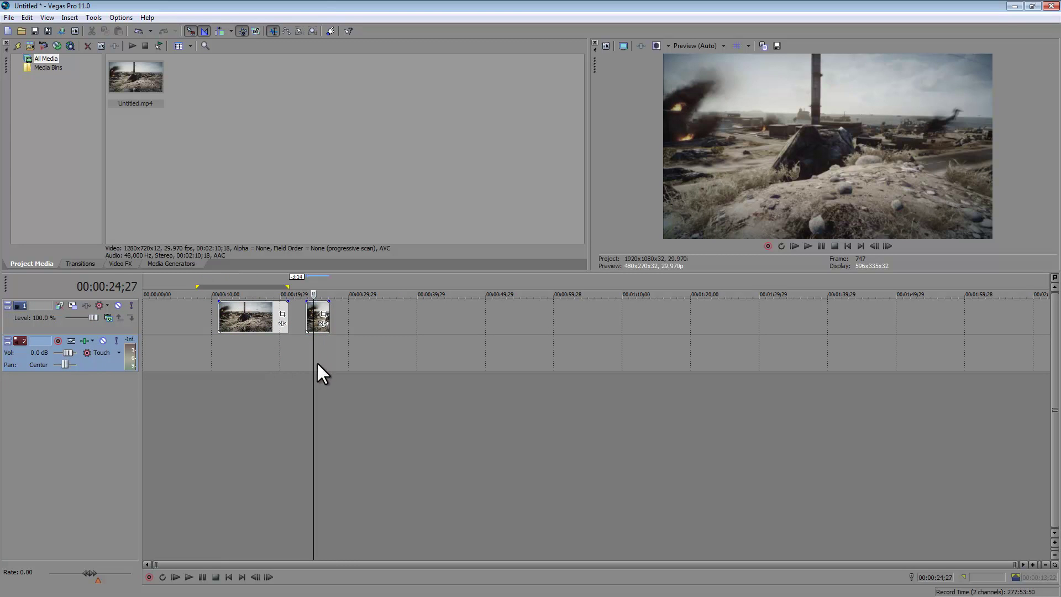
- Reposition the video clips to roughly 5–13 seconds and 23–27 seconds
{"action": "left_click", "coordinate": [318, 305]}
{"action": "left_click_drag", "start_coordinate": [318, 305], "coordinate": [301, 309]}
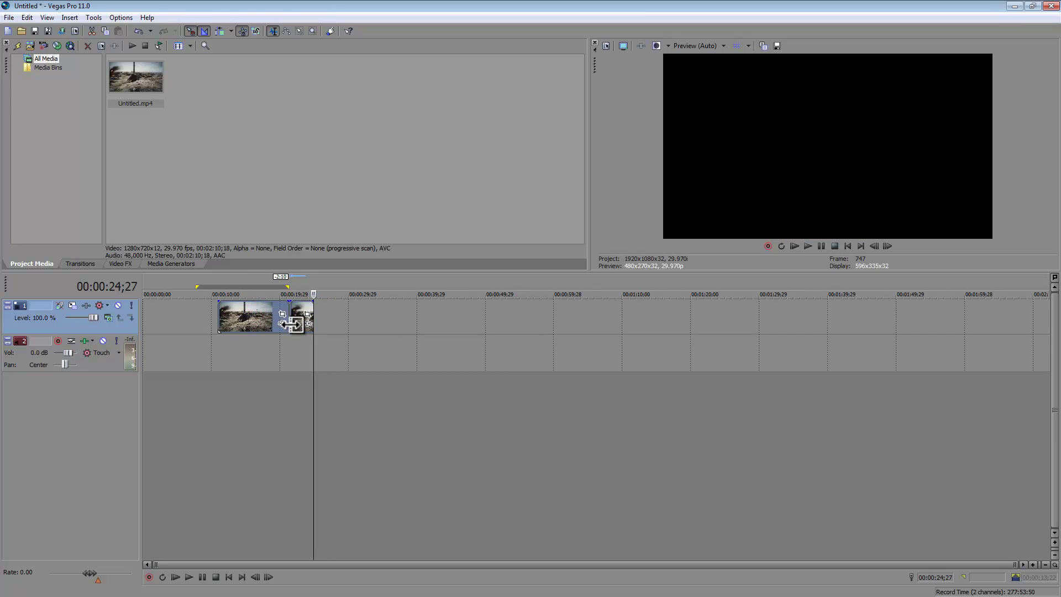
{"action": "left_click_drag", "start_coordinate": [251, 314], "coordinate": [221, 313]}
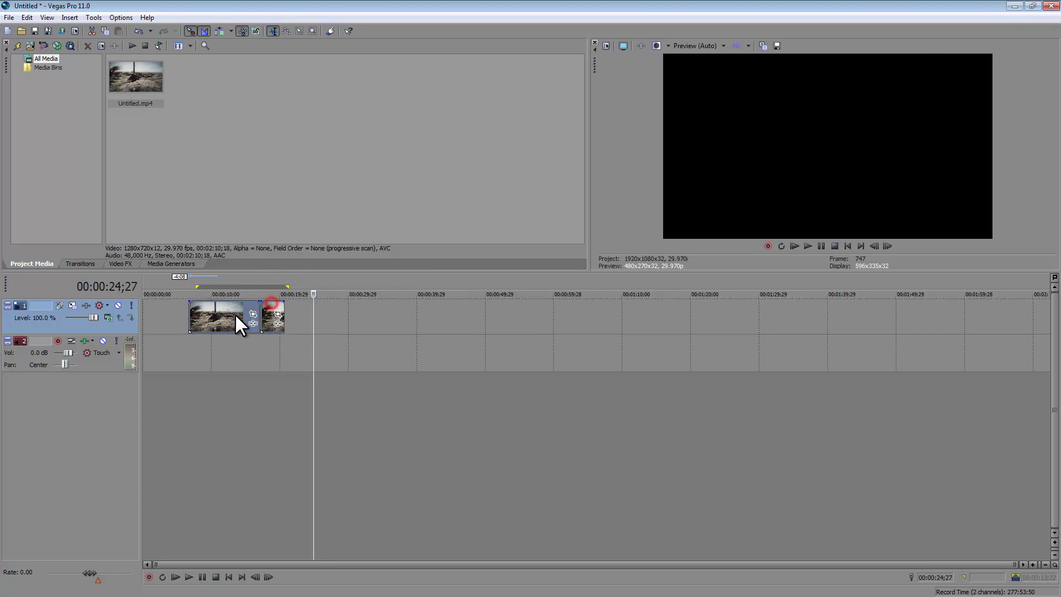
{"action": "left_click", "coordinate": [234, 313]}
{"action": "left_click", "coordinate": [263, 309]}
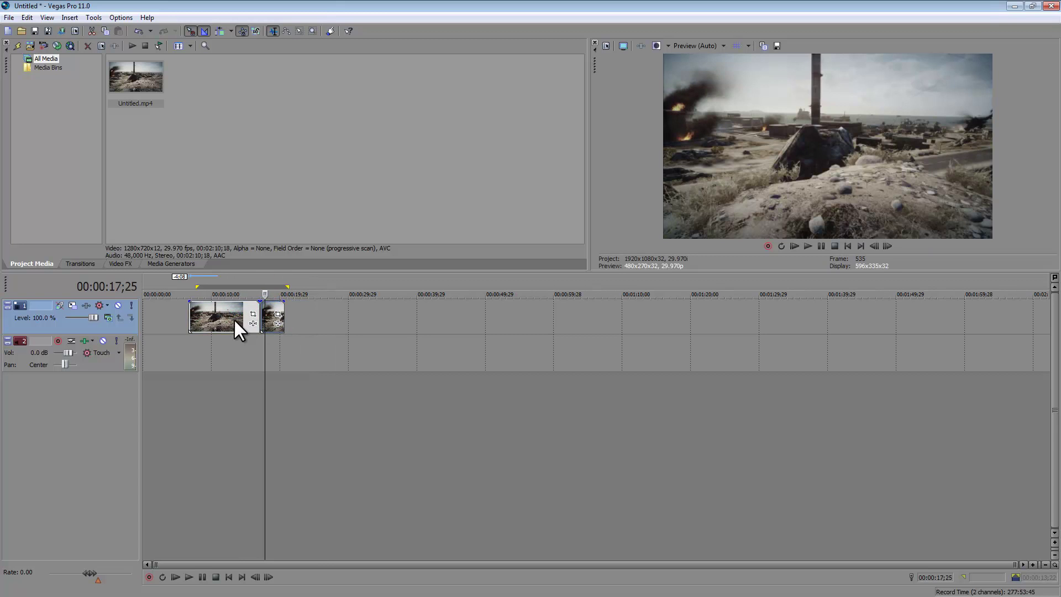
{"action": "left_click_drag", "start_coordinate": [233, 318], "coordinate": [293, 310]}
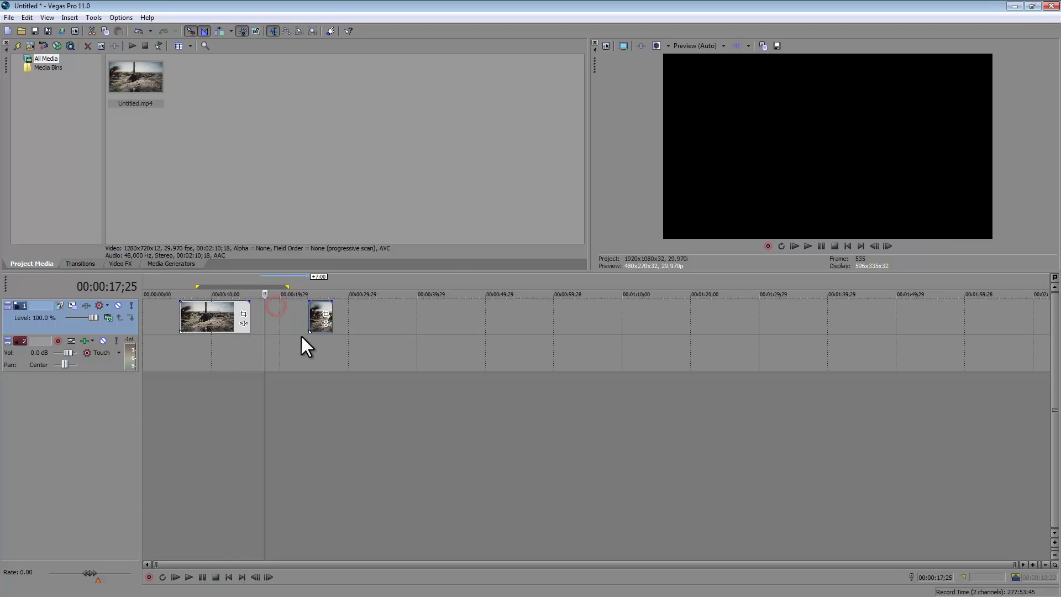
{"action": "left_click", "coordinate": [221, 313]}
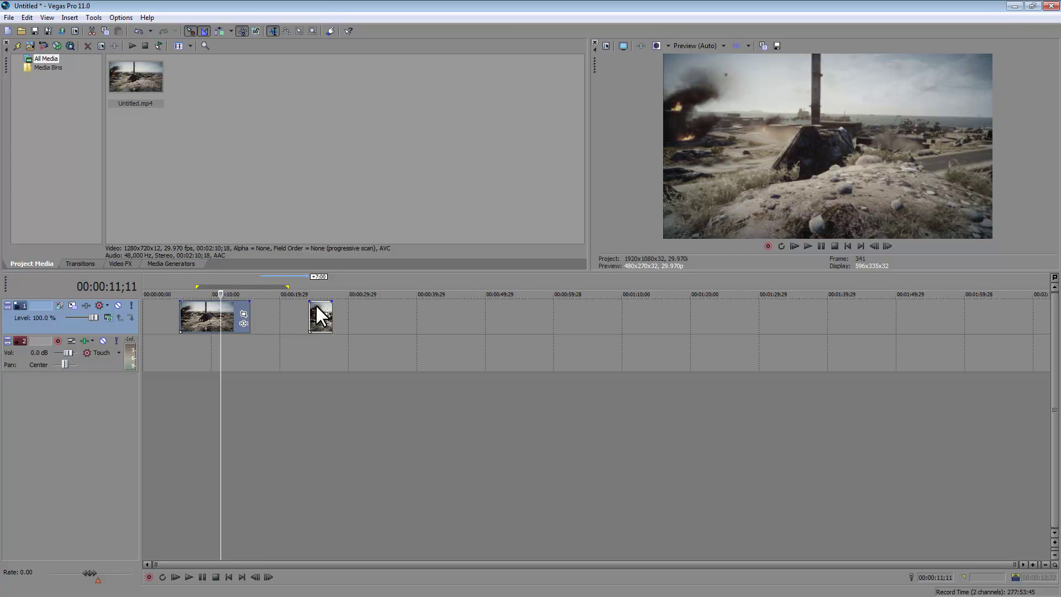
{"action": "left_click_drag", "start_coordinate": [316, 304], "coordinate": [307, 305]}
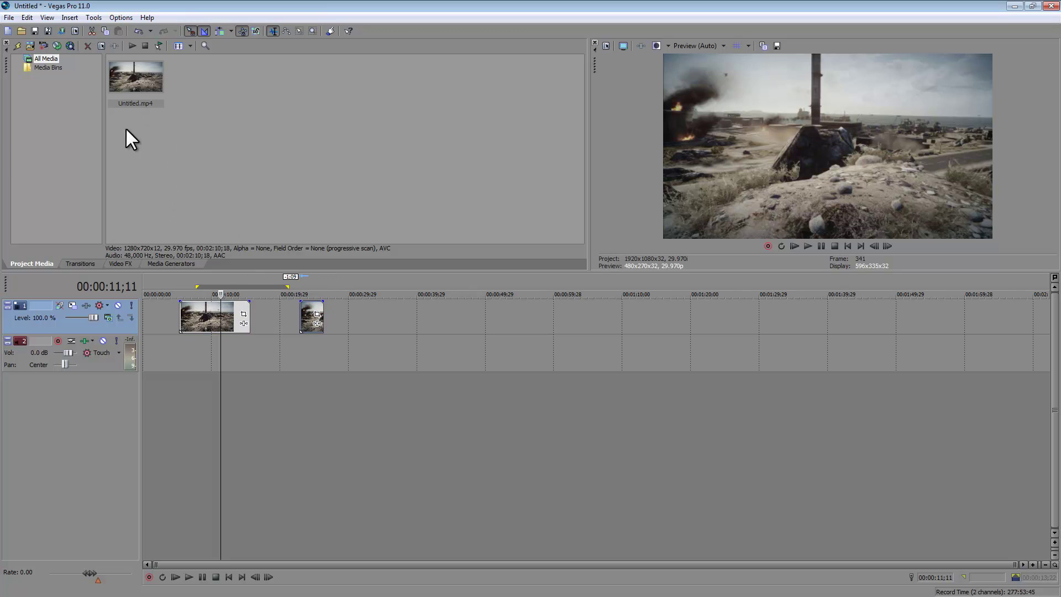
- Drag the Color Gradient 'Blue Movie Border' preset onto the track near 23 seconds, keeping Rectangular type
{"action": "left_click", "coordinate": [170, 263]}
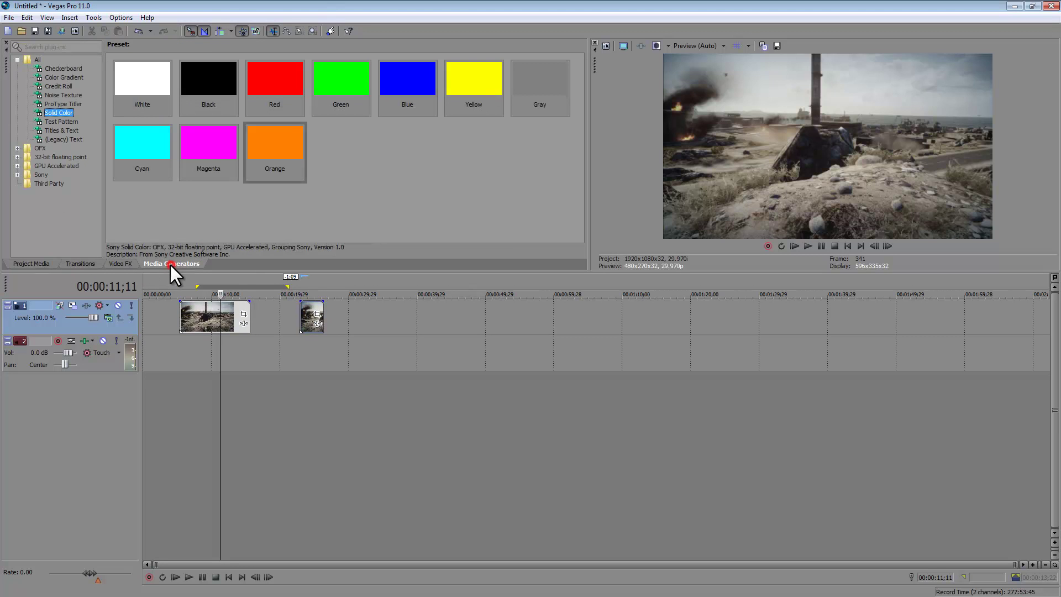
{"action": "left_click", "coordinate": [55, 67]}
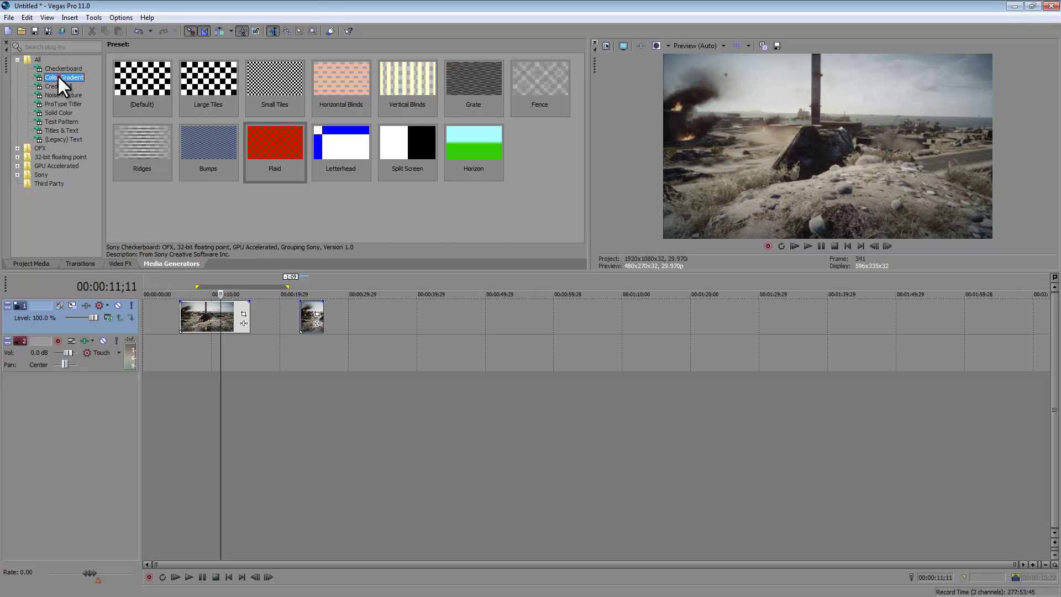
{"action": "left_click", "coordinate": [58, 77]}
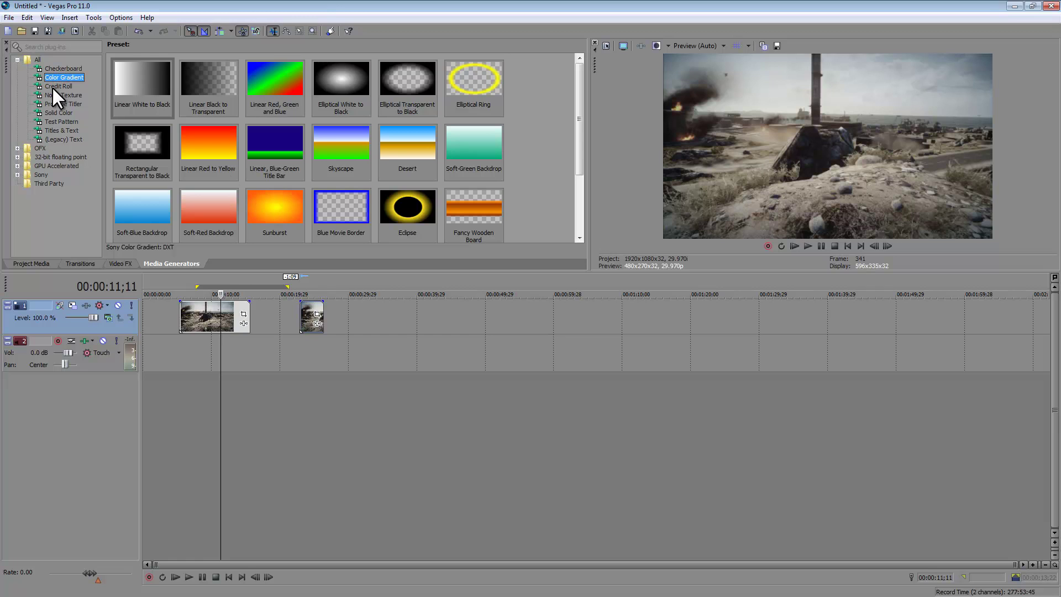
{"action": "left_click", "coordinate": [350, 210]}
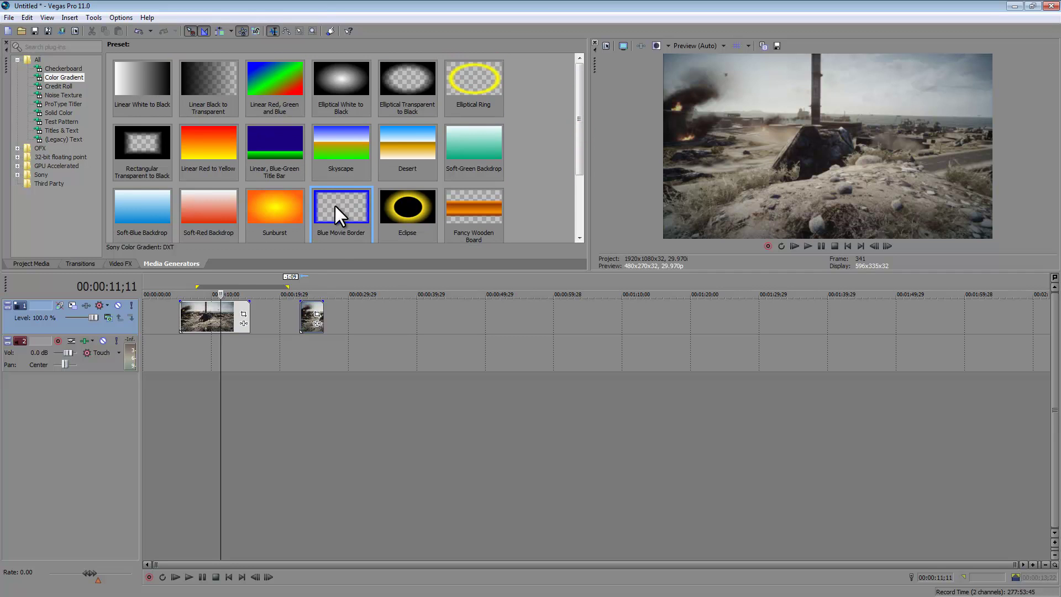
{"action": "left_click_drag", "start_coordinate": [335, 205], "coordinate": [305, 309]}
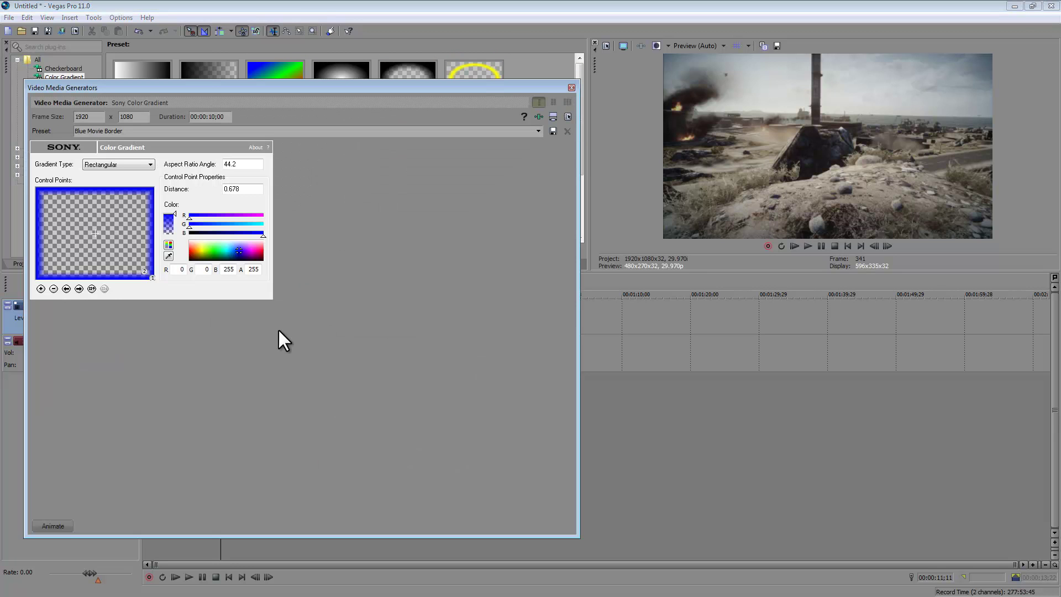
{"action": "left_click", "coordinate": [135, 164]}
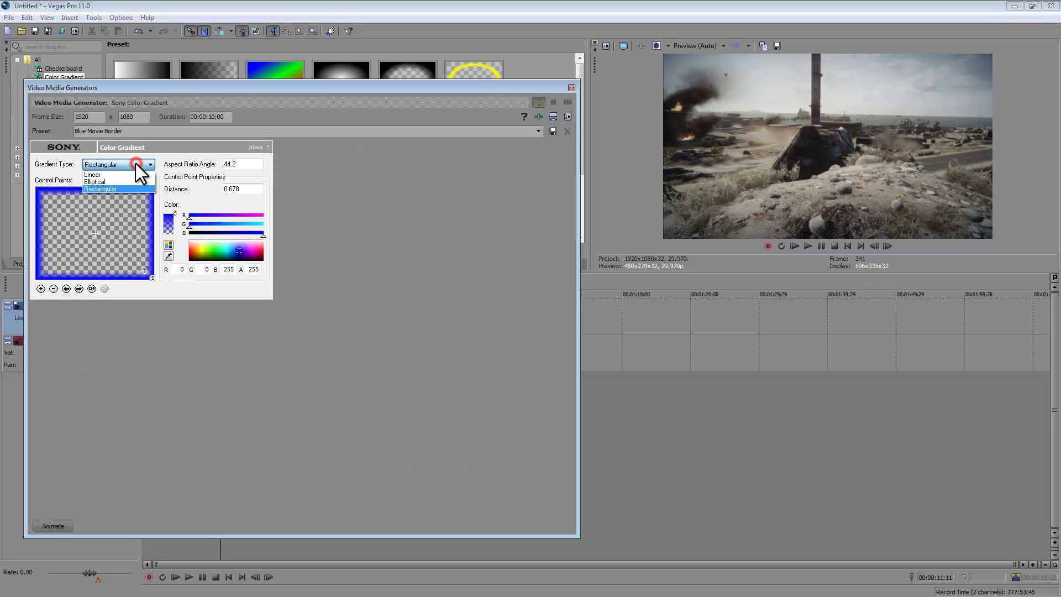
{"action": "left_click", "coordinate": [134, 163]}
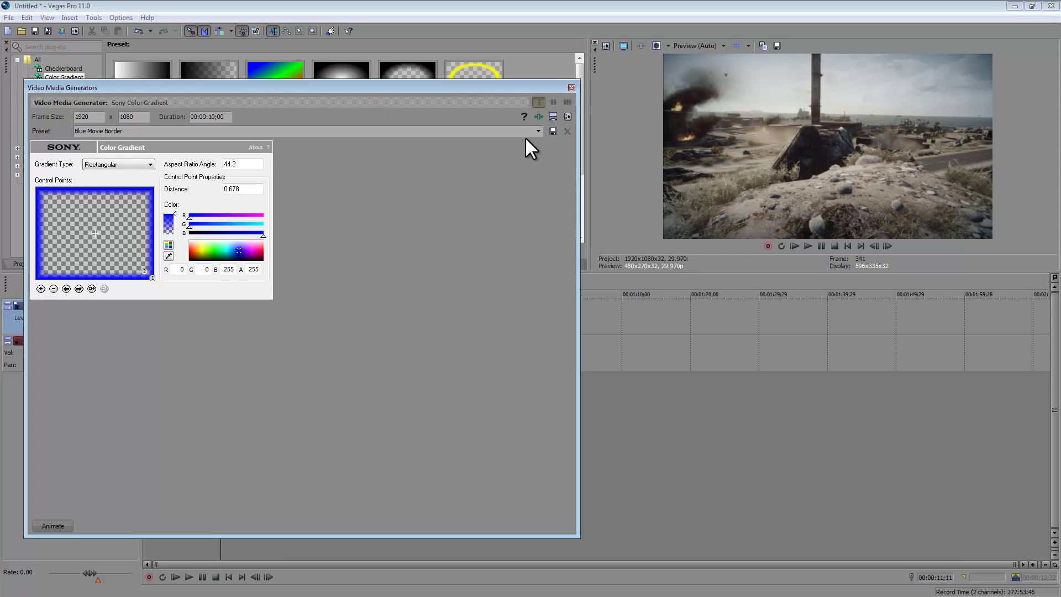
{"action": "left_click", "coordinate": [571, 87]}
- Insert a new video track, move the Blue Movie Border onto it, and stretch it over earlier footage
{"action": "right_click", "coordinate": [84, 399]}
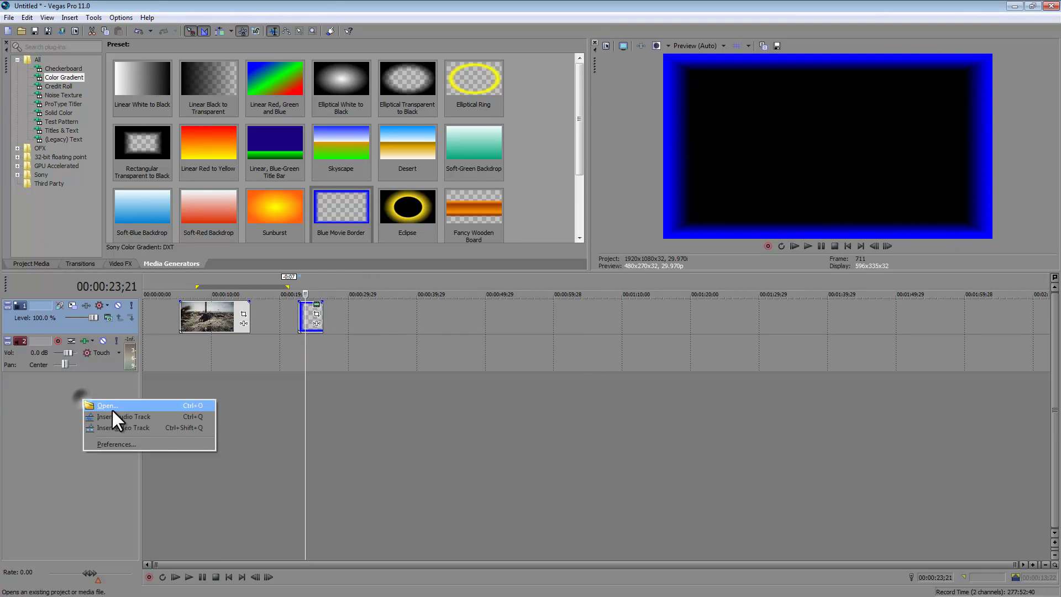
{"action": "left_click", "coordinate": [118, 426]}
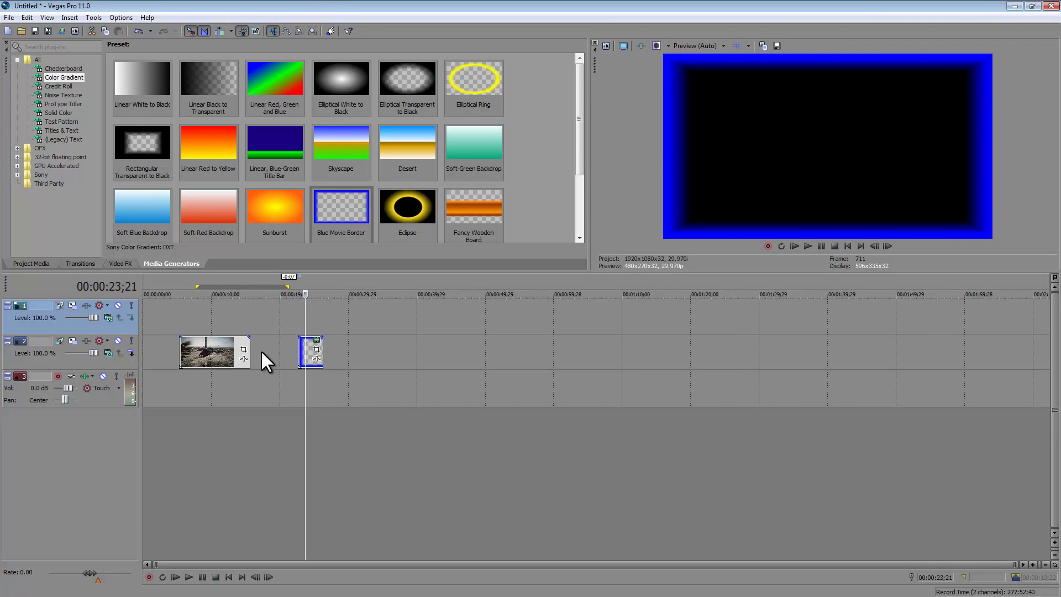
{"action": "left_click_drag", "start_coordinate": [308, 346], "coordinate": [311, 325]}
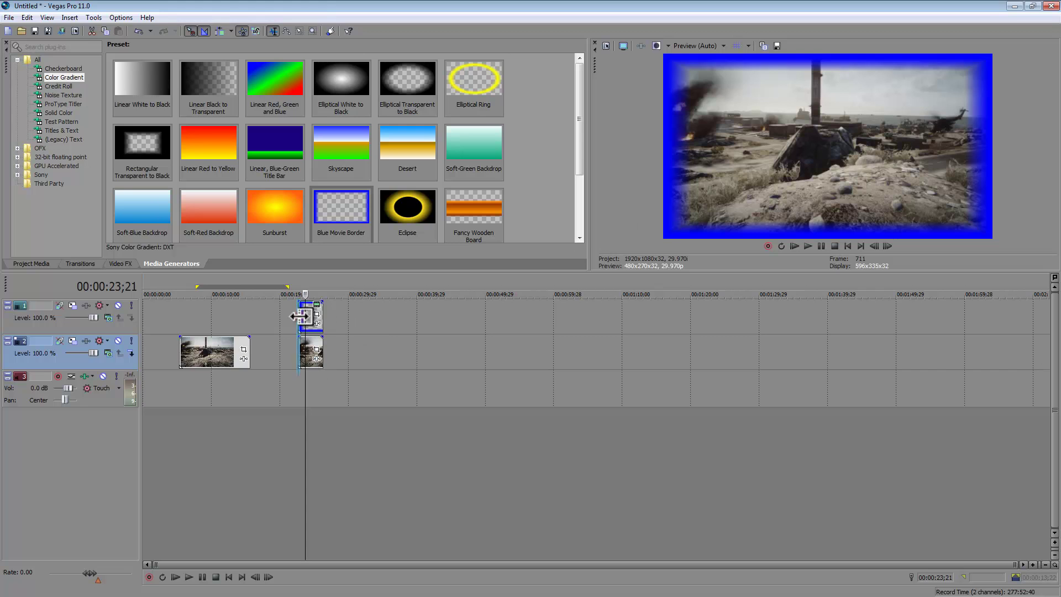
{"action": "left_click_drag", "start_coordinate": [300, 316], "coordinate": [176, 316]}
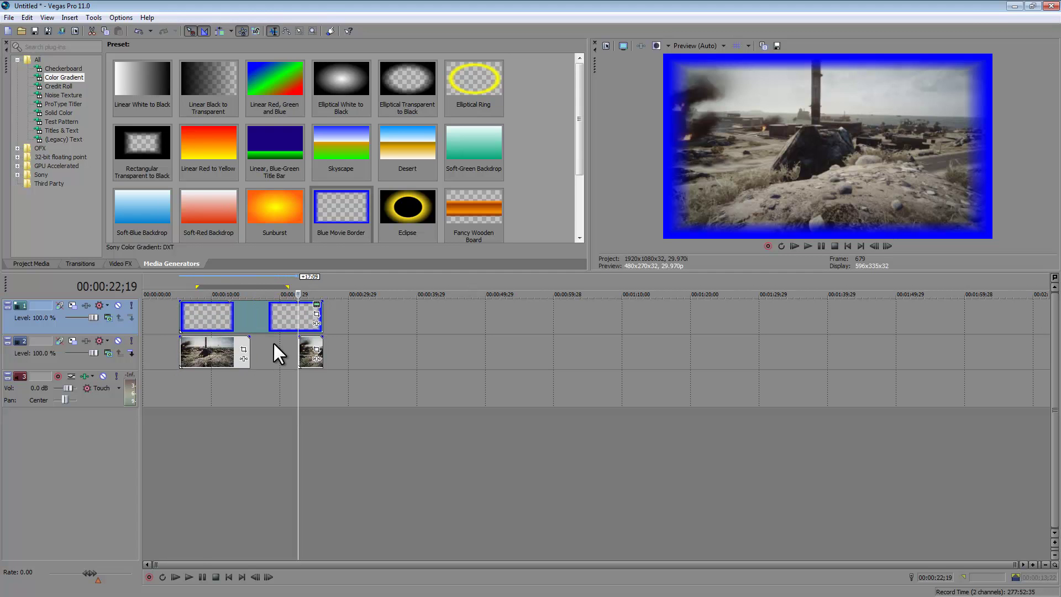
- Butt the second footage clip against the first, align the border with the footage, and preview the framing
{"action": "left_click", "coordinate": [202, 359]}
{"action": "left_click_drag", "start_coordinate": [299, 351], "coordinate": [257, 350]}
{"action": "left_click_drag", "start_coordinate": [320, 325], "coordinate": [227, 326]}
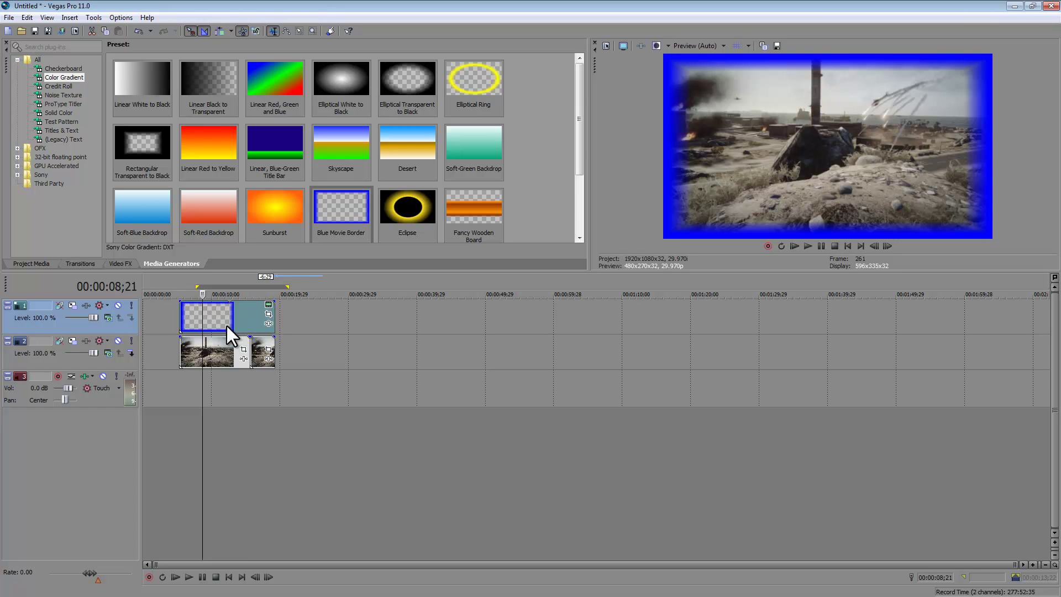
{"action": "left_click", "coordinate": [215, 353]}
{"action": "left_click", "coordinate": [260, 350]}
{"action": "left_click", "coordinate": [229, 326]}
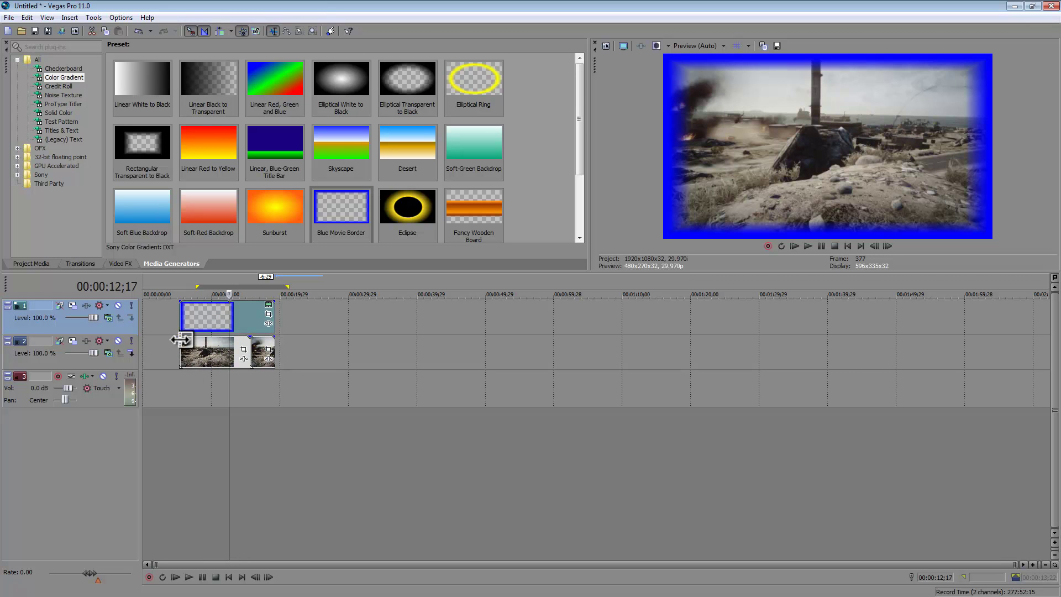
{"action": "scroll", "coordinate": [180, 379], "scroll_direction": "up", "scroll_amount": 2}
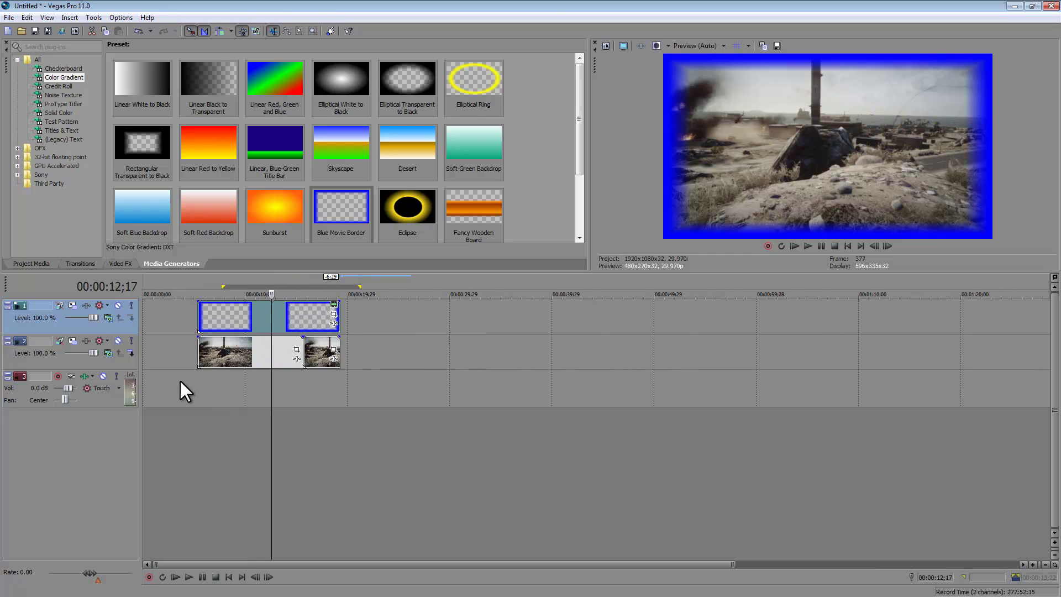
{"action": "scroll", "coordinate": [180, 379], "scroll_direction": "down", "scroll_amount": 1}
{"action": "left_click", "coordinate": [190, 386]}
- Zoom into the timeline and place the playhead at the start of the clips
{"action": "scroll", "coordinate": [210, 390], "scroll_direction": "up", "scroll_amount": 4}
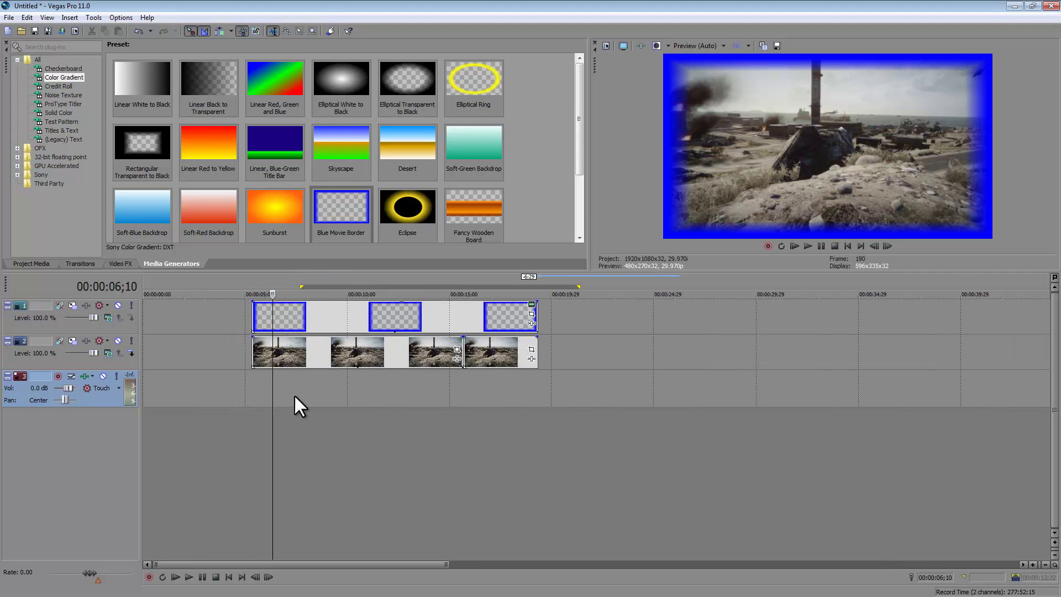
{"action": "scroll", "coordinate": [298, 394], "scroll_direction": "up", "scroll_amount": 1}
{"action": "scroll", "coordinate": [375, 403], "scroll_direction": "up", "scroll_amount": 1}
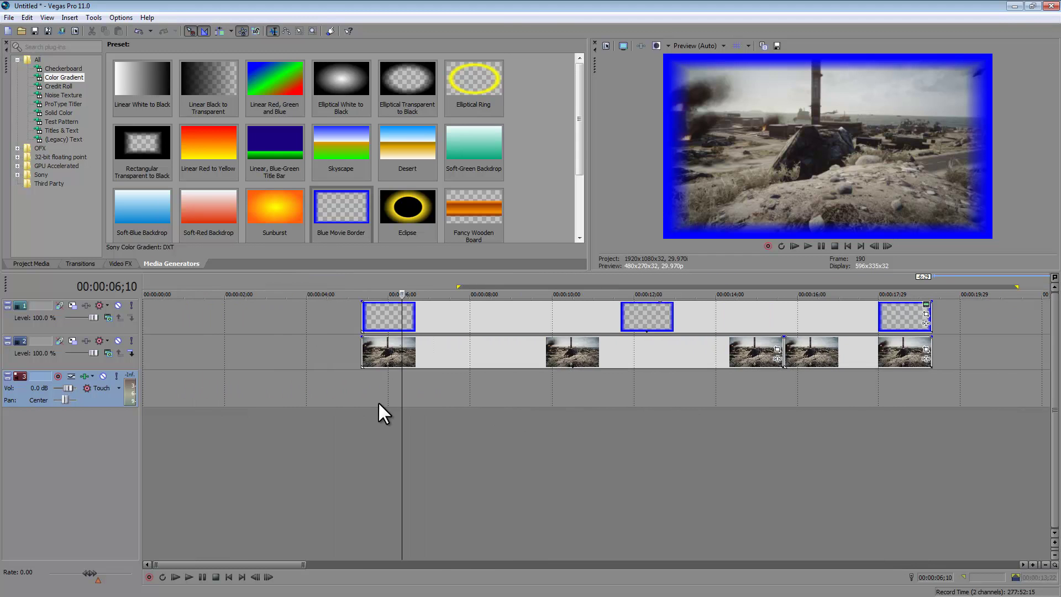
{"action": "mouse_move", "coordinate": [402, 387]}
{"action": "left_mouse_down"}
{"action": "mouse_move", "coordinate": [379, 385]}
{"action": "mouse_move", "coordinate": [788, 376]}
{"action": "mouse_move", "coordinate": [406, 369]}
{"action": "left_mouse_up"}
{"action": "scroll", "coordinate": [442, 382], "scroll_direction": "down", "scroll_amount": 5}
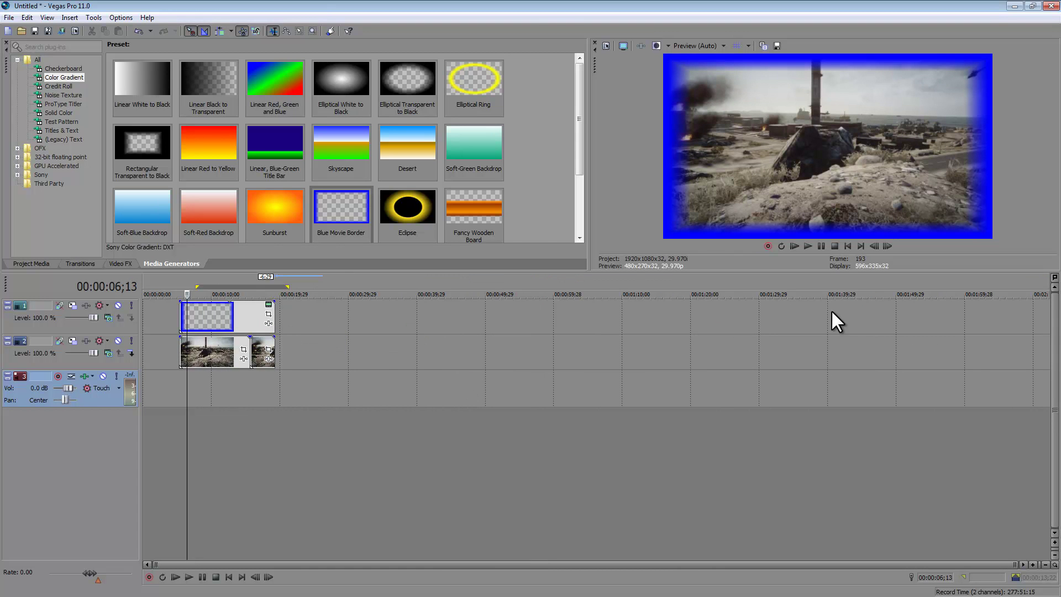
{"action": "scroll", "coordinate": [291, 437], "scroll_direction": "up", "scroll_amount": 6}
{"action": "scroll", "coordinate": [420, 431], "scroll_direction": "down", "scroll_amount": 2}
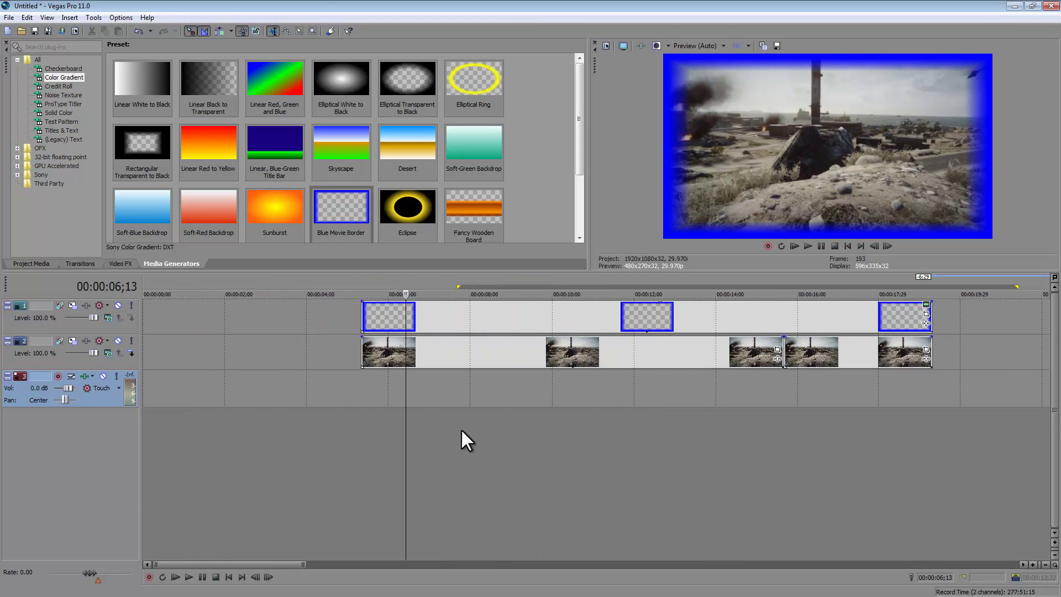
{"action": "left_click", "coordinate": [409, 407]}
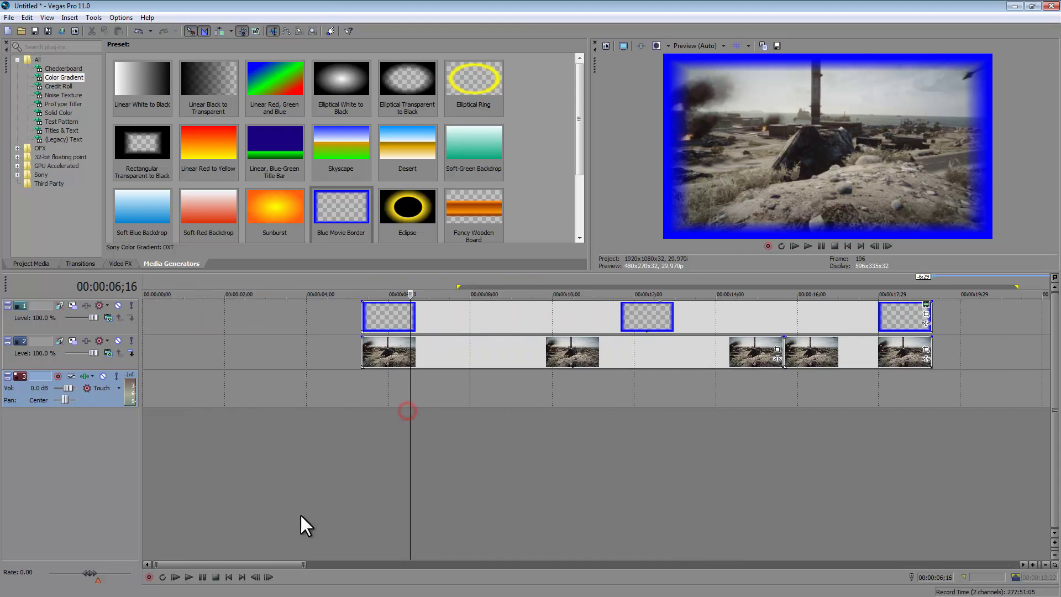
{"action": "left_click_drag", "start_coordinate": [271, 562], "coordinate": [293, 562]}
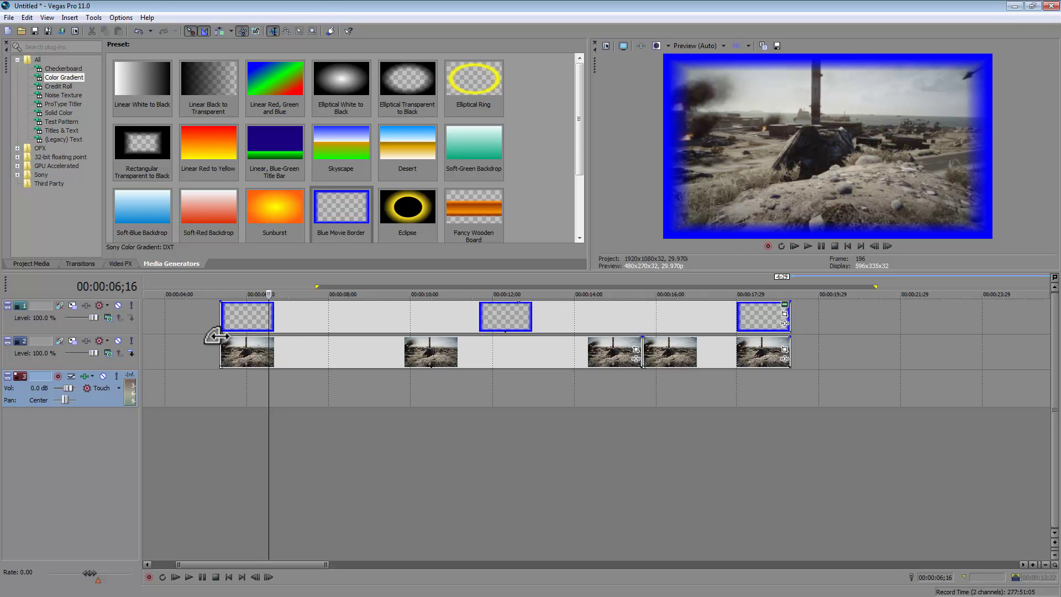
- Add fade-ins of about 00:00:00;26 to the first gameplay clip and the first blue border event
{"action": "left_click_drag", "start_coordinate": [216, 336], "coordinate": [250, 338]}
{"action": "left_click", "coordinate": [221, 388]}
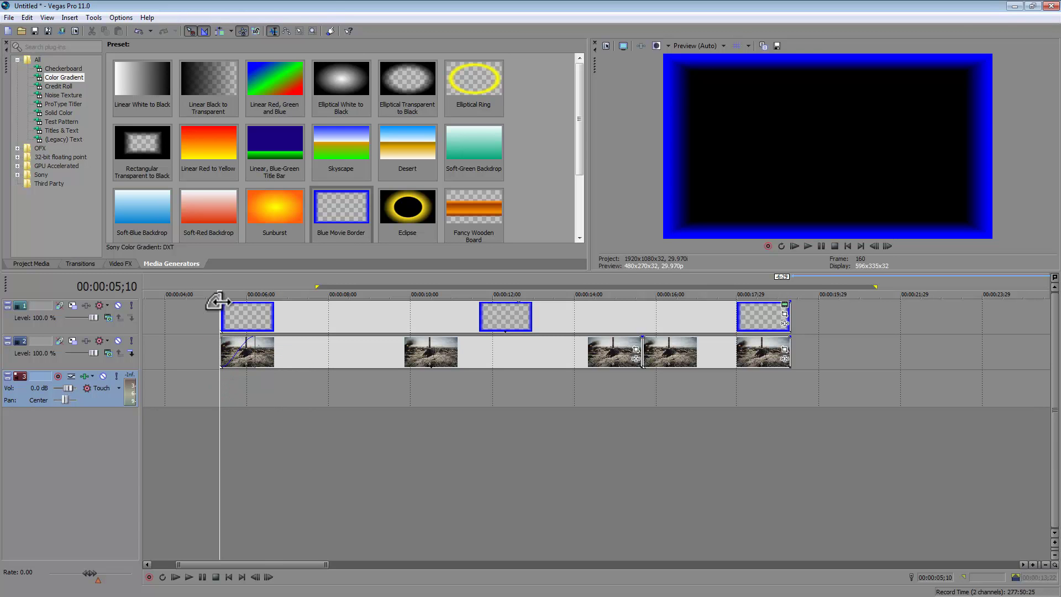
{"action": "left_click_drag", "start_coordinate": [220, 302], "coordinate": [254, 304]}
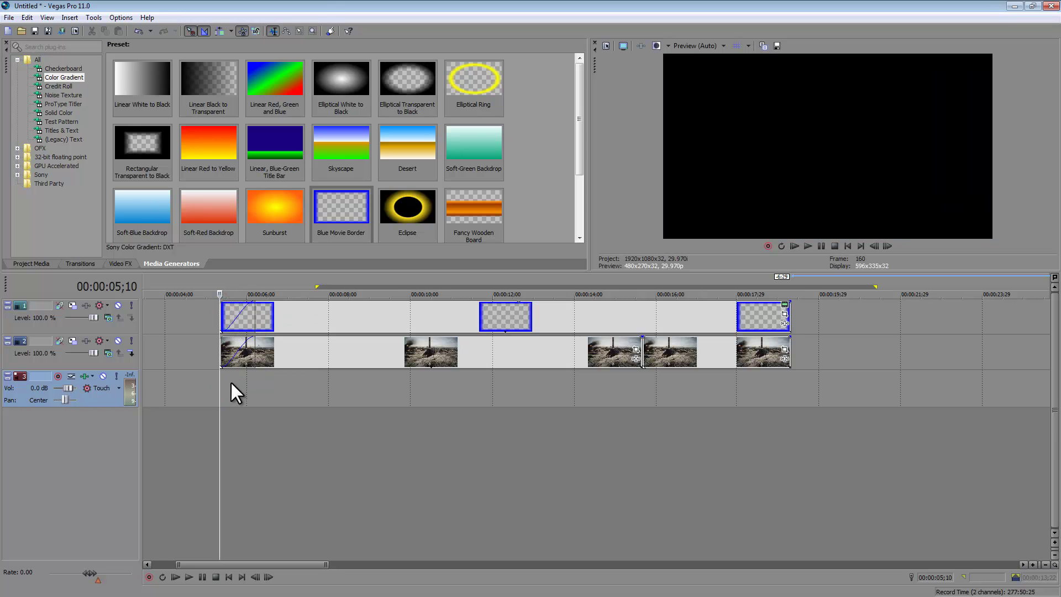
- Play back the clips with their blue border, then pause
{"action": "left_click", "coordinate": [188, 576]}
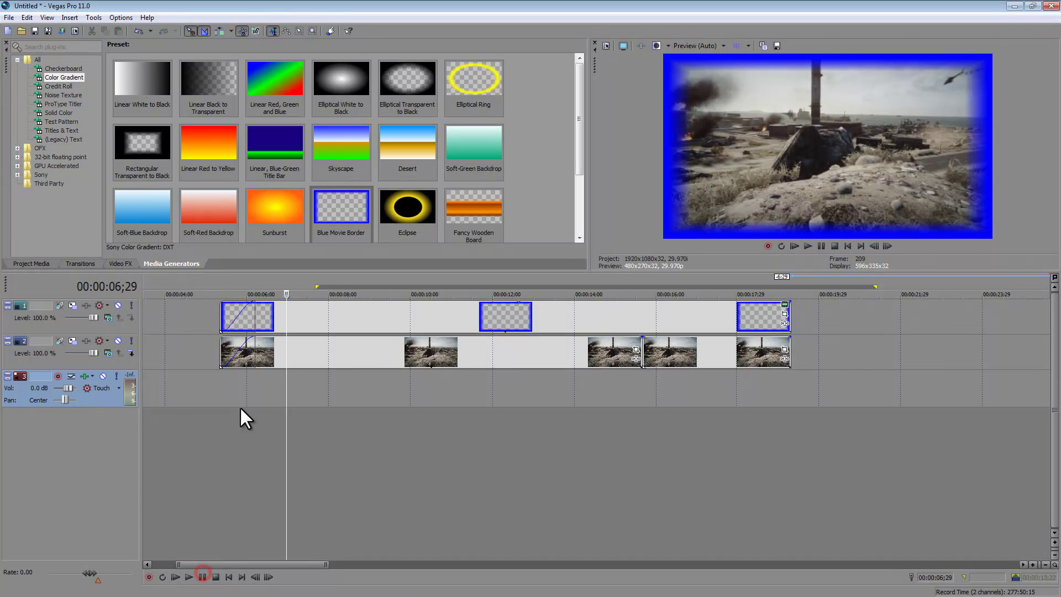
{"action": "left_click", "coordinate": [222, 414]}
{"action": "left_click", "coordinate": [200, 577]}
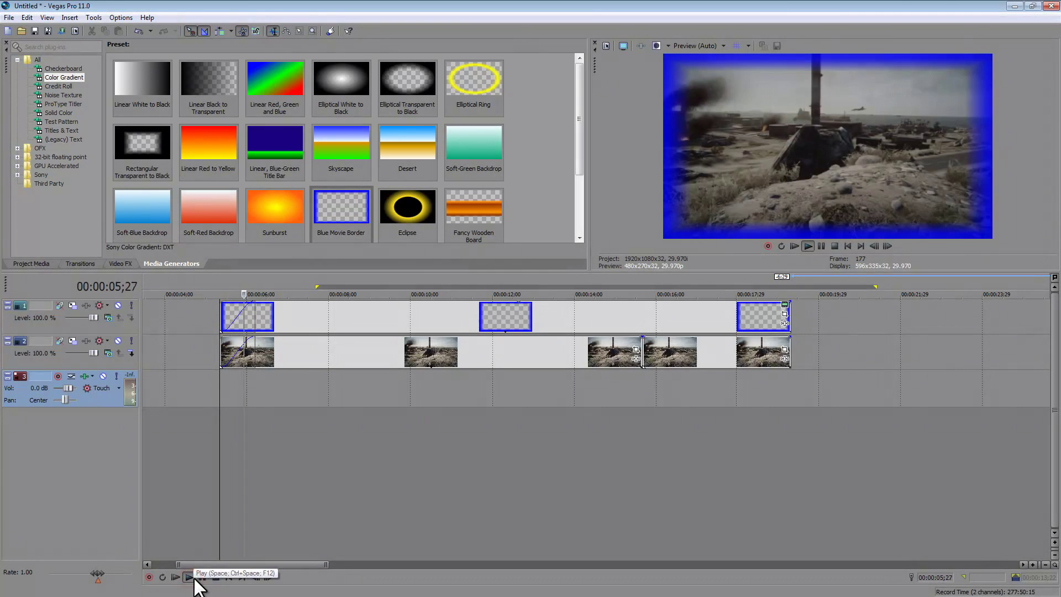
{"action": "left_click", "coordinate": [200, 576]}
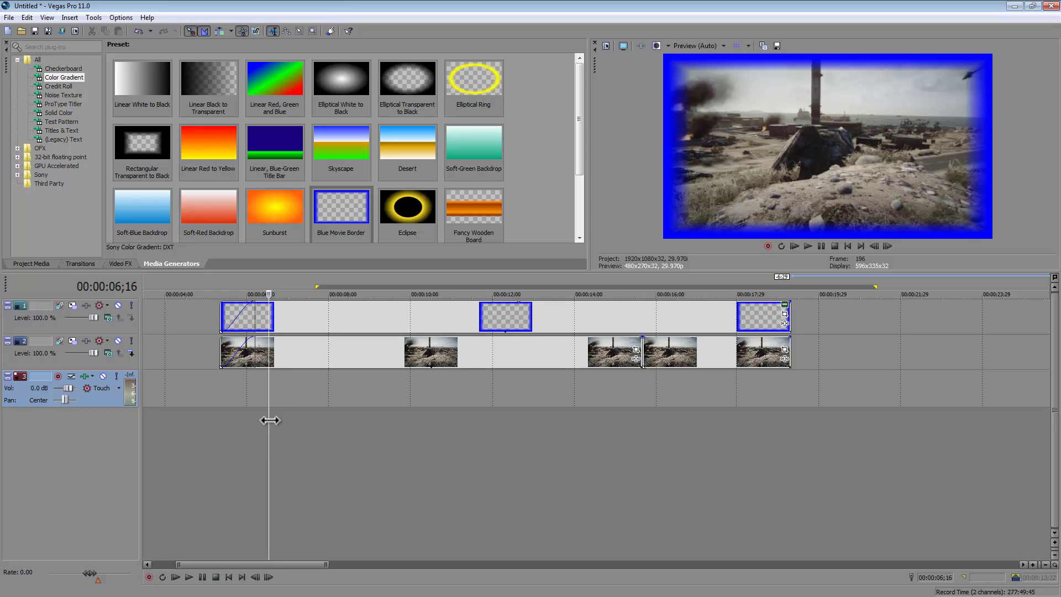
- Scrub the playhead to the clip edge at 15;20 and bring up the Transitions list
{"action": "left_click_drag", "start_coordinate": [269, 420], "coordinate": [409, 422]}
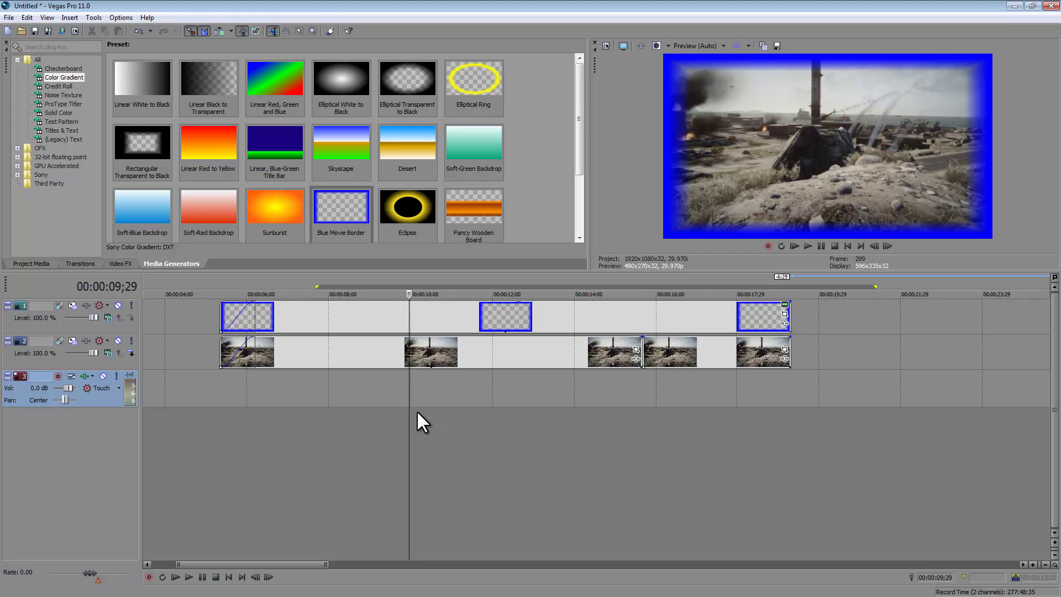
{"action": "left_click_drag", "start_coordinate": [407, 411], "coordinate": [658, 407]}
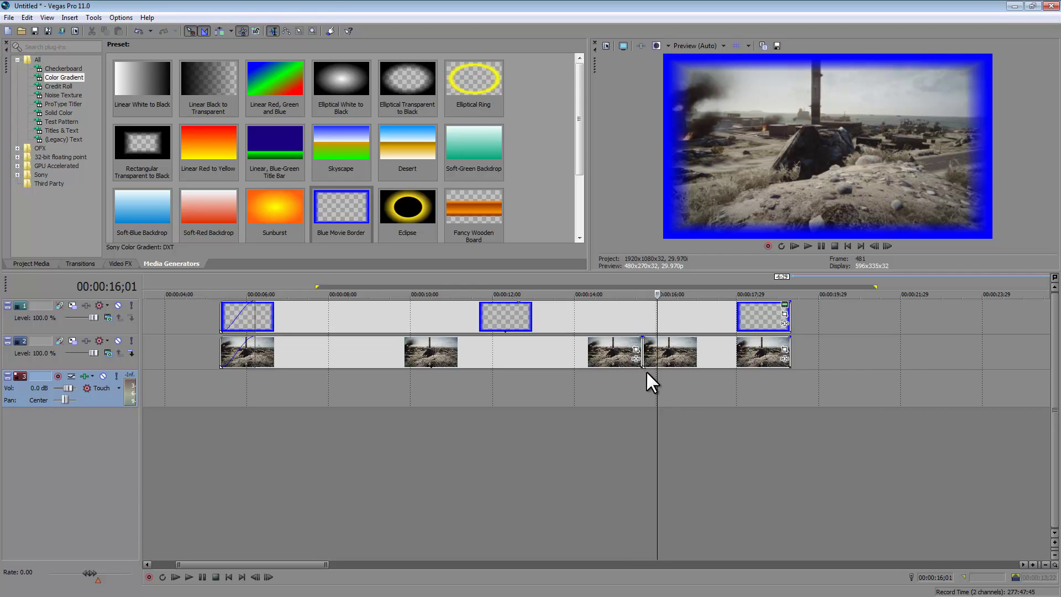
{"action": "left_click_drag", "start_coordinate": [646, 371], "coordinate": [641, 374]}
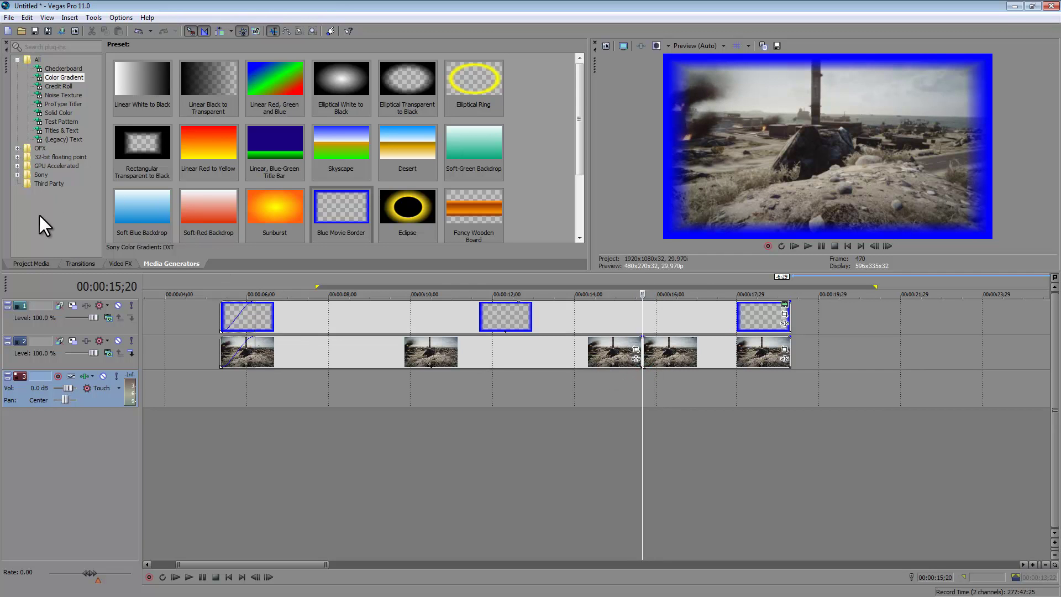
{"action": "left_click", "coordinate": [77, 263]}
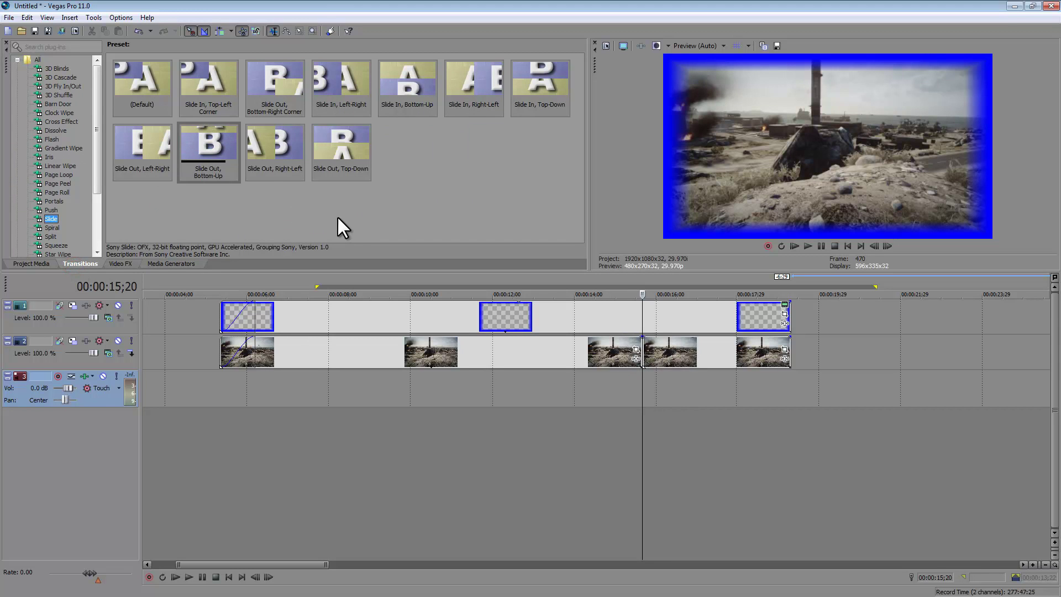
- Add a Nine Diamonds Iris transition at the clip join on track 2
{"action": "left_click", "coordinate": [48, 157]}
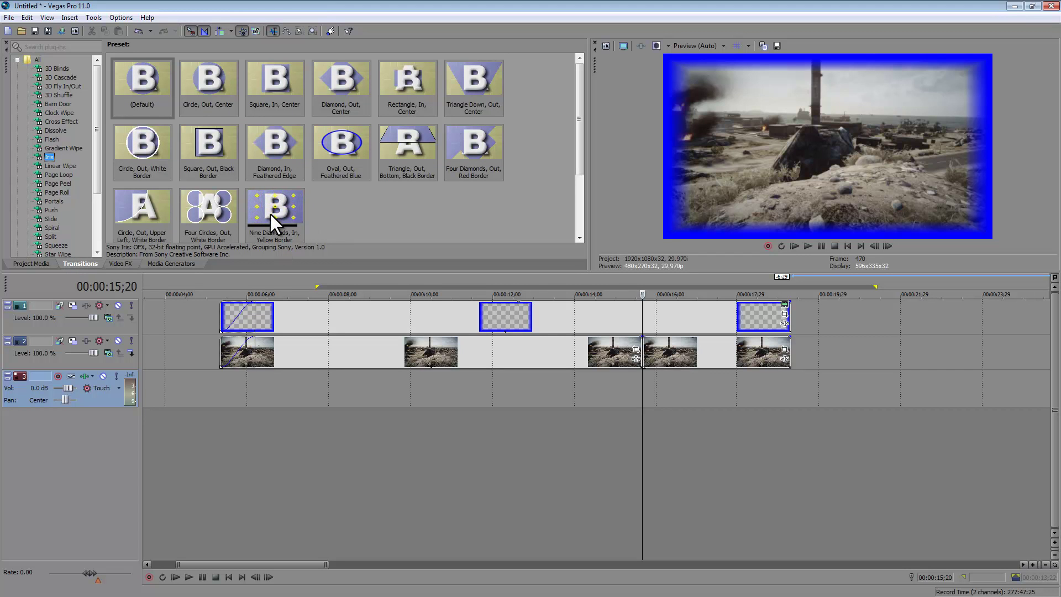
{"action": "left_click_drag", "start_coordinate": [271, 203], "coordinate": [642, 356]}
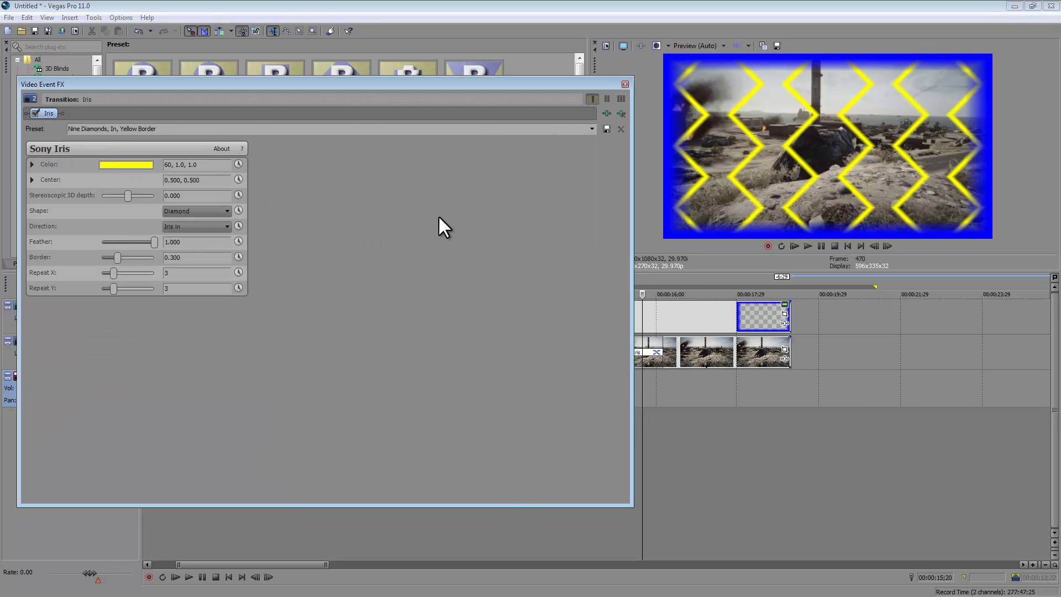
{"action": "left_click", "coordinate": [625, 84]}
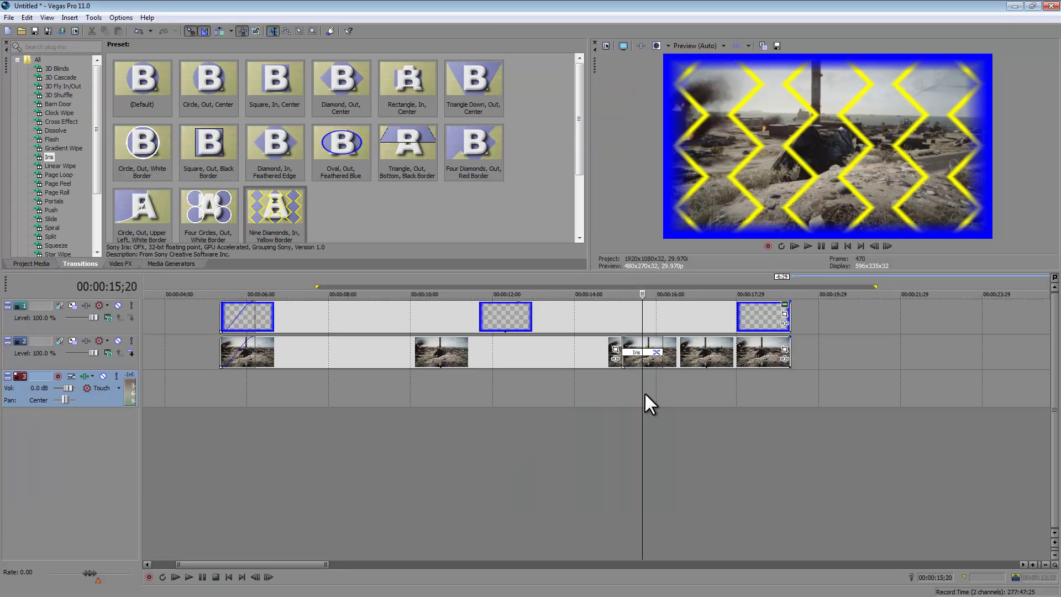
- Preview the transition, then move the last three track-2 clips about 3 seconds later
{"action": "mouse_move", "coordinate": [640, 398]}
{"action": "left_mouse_down"}
{"action": "mouse_move", "coordinate": [616, 399]}
{"action": "mouse_move", "coordinate": [707, 403]}
{"action": "mouse_move", "coordinate": [606, 403]}
{"action": "mouse_move", "coordinate": [638, 393]}
{"action": "left_mouse_up"}
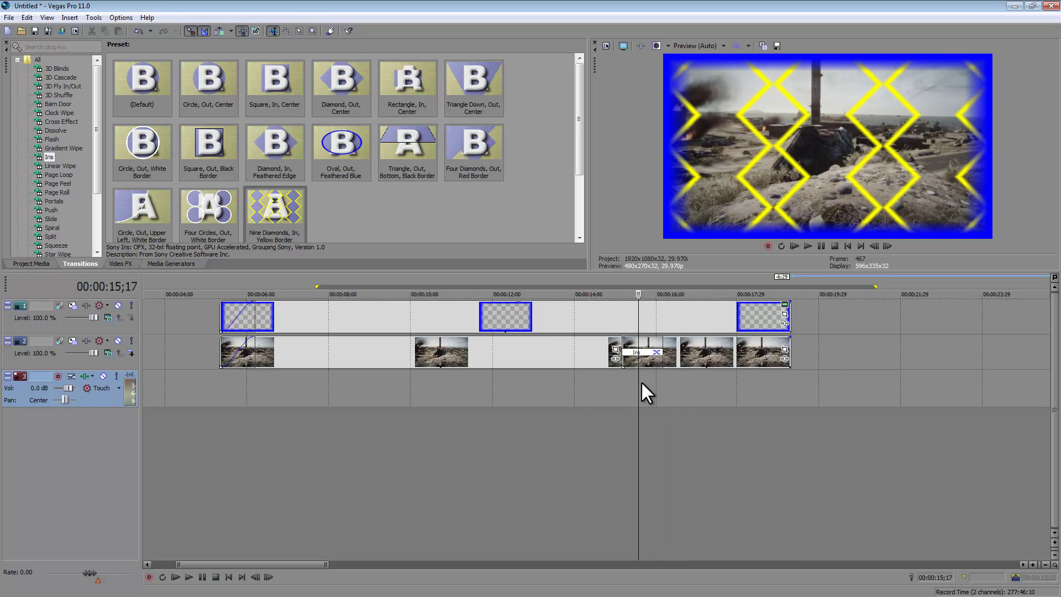
{"action": "left_click_drag", "start_coordinate": [696, 355], "coordinate": [799, 365]}
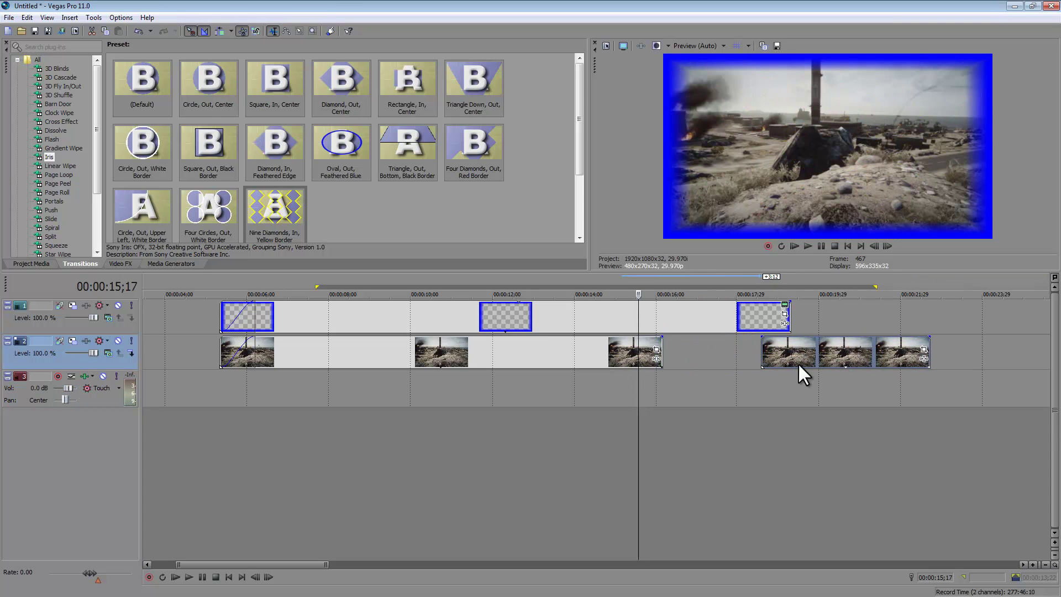
{"action": "left_click", "coordinate": [166, 264]}
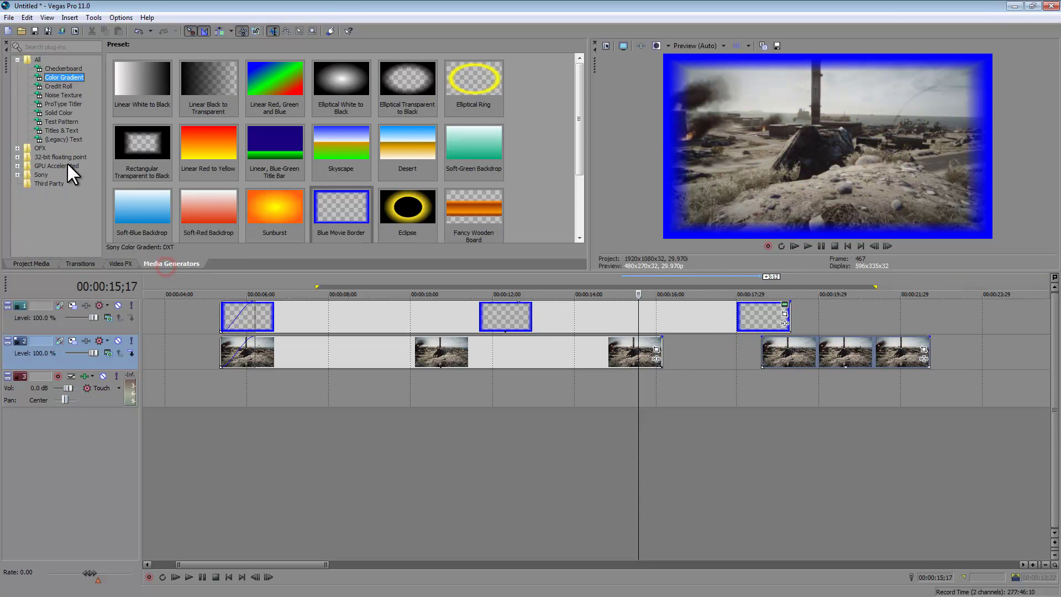
- Fill the track-2 gap with a black Solid Color generator clip
{"action": "left_click", "coordinate": [59, 113]}
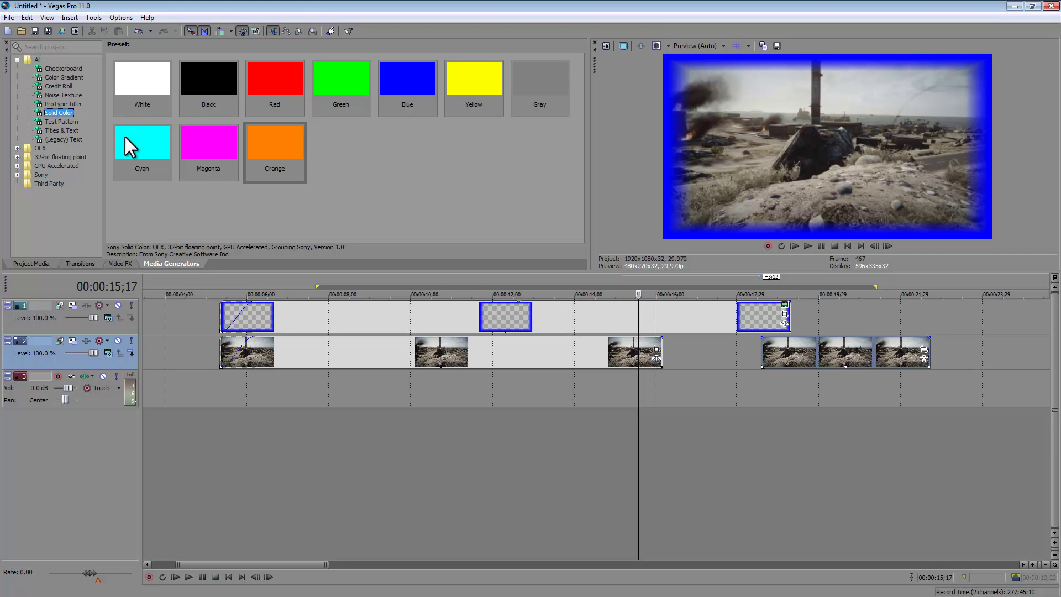
{"action": "left_click_drag", "start_coordinate": [207, 76], "coordinate": [669, 364]}
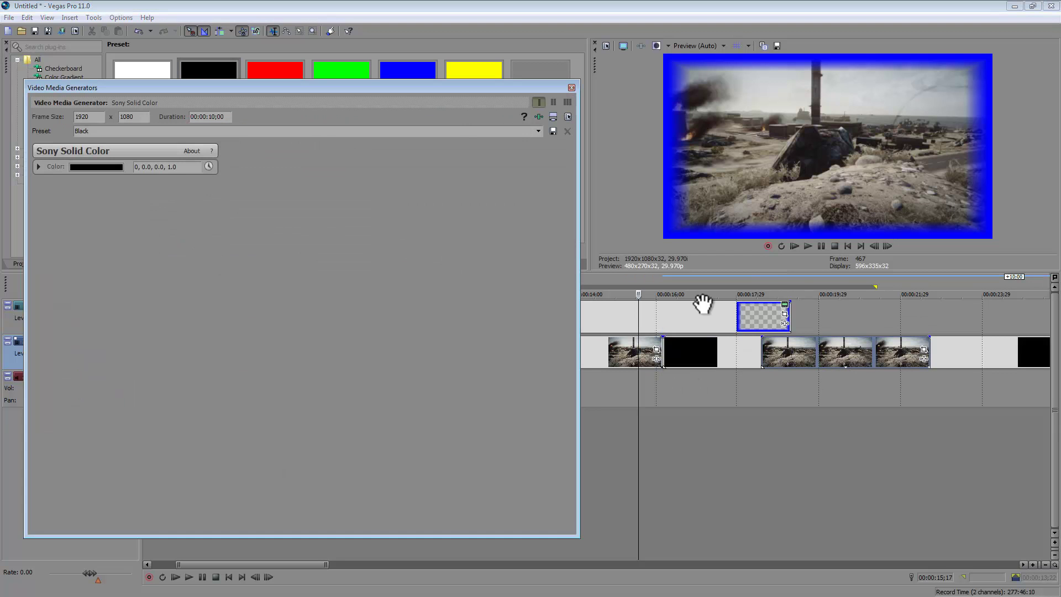
{"action": "left_click", "coordinate": [571, 88]}
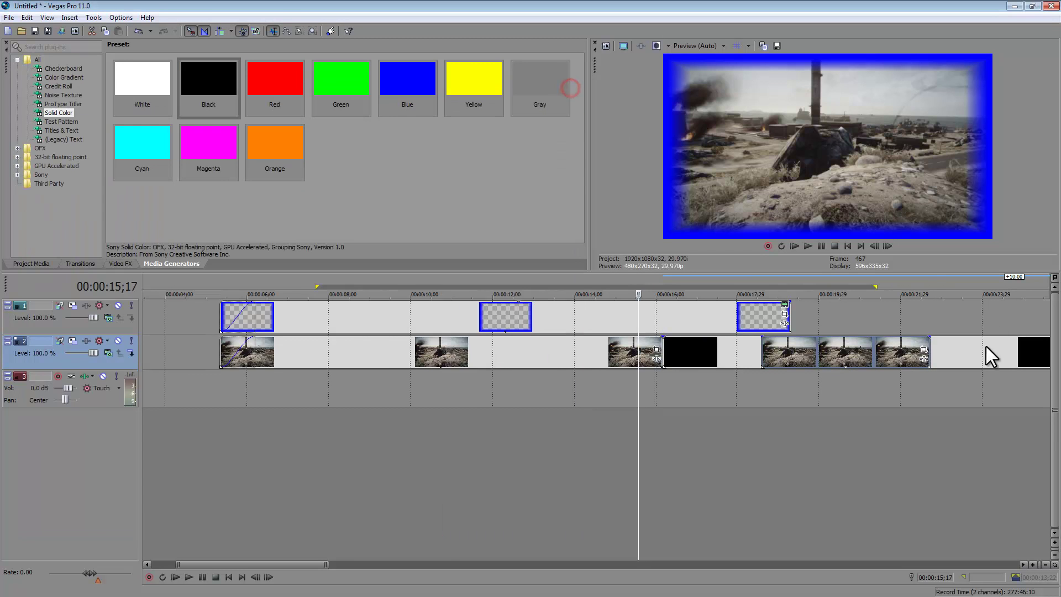
{"action": "scroll", "coordinate": [717, 343], "scroll_direction": "down", "scroll_amount": 3}
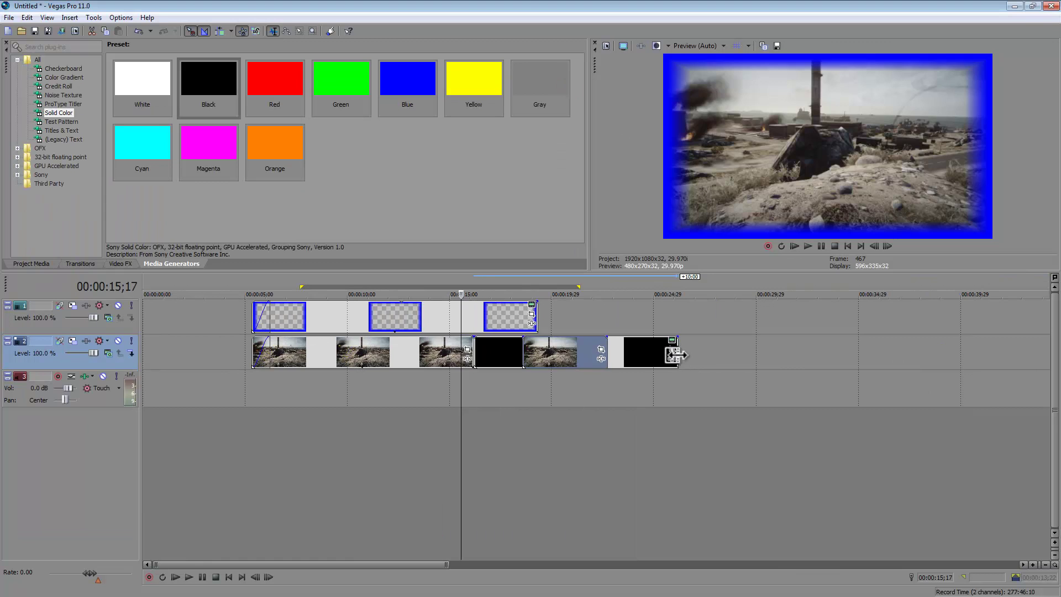
{"action": "left_click_drag", "start_coordinate": [675, 355], "coordinate": [529, 357]}
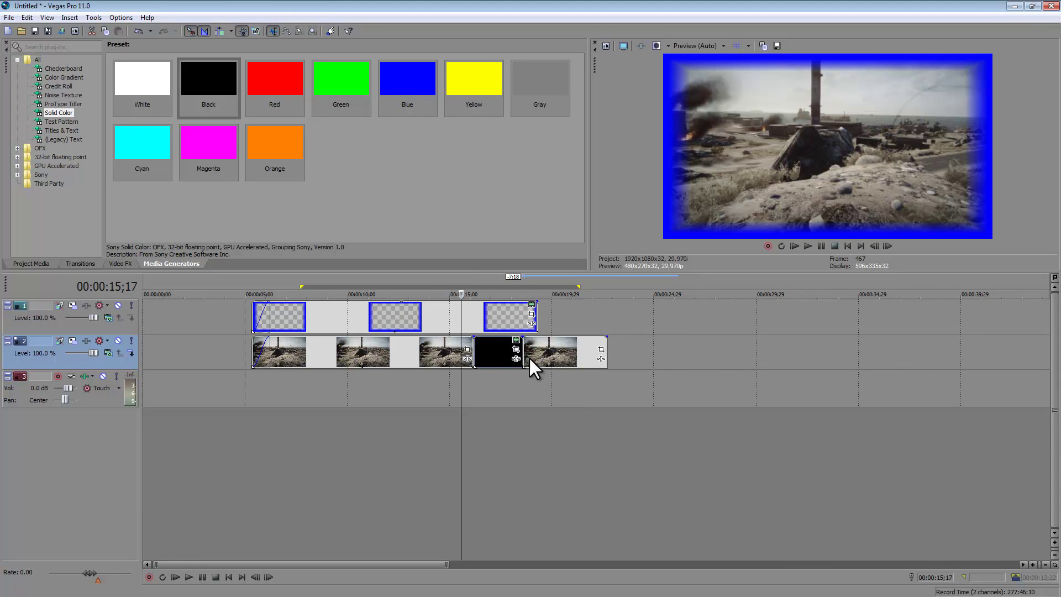
{"action": "scroll", "coordinate": [490, 390], "scroll_direction": "up", "scroll_amount": 3}
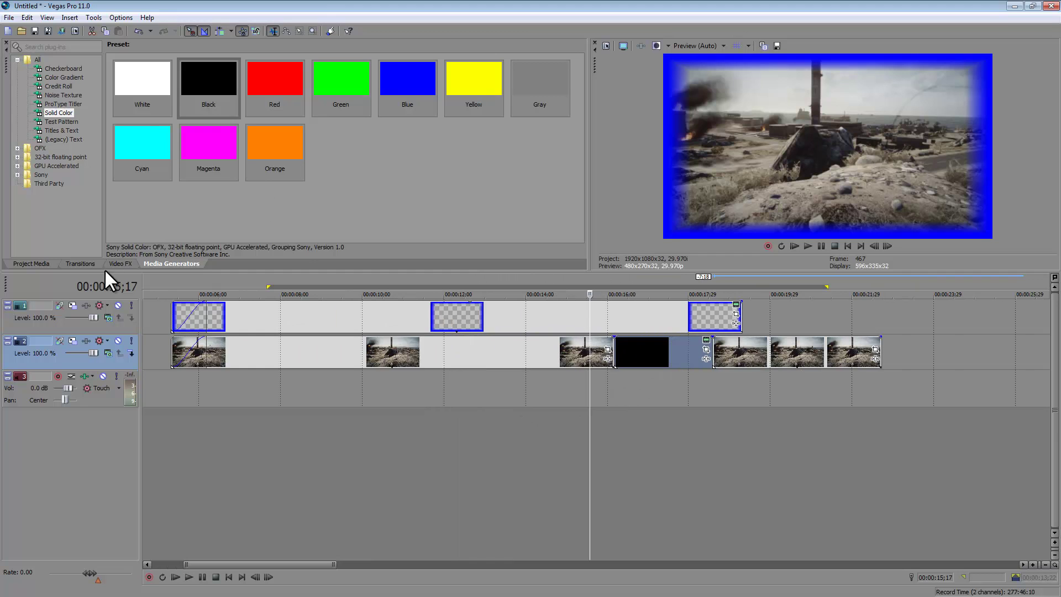
- Add a Nine Diamonds Iris transition leading into the black clip
{"action": "left_click", "coordinate": [80, 263]}
{"action": "left_click_drag", "start_coordinate": [281, 200], "coordinate": [612, 356]}
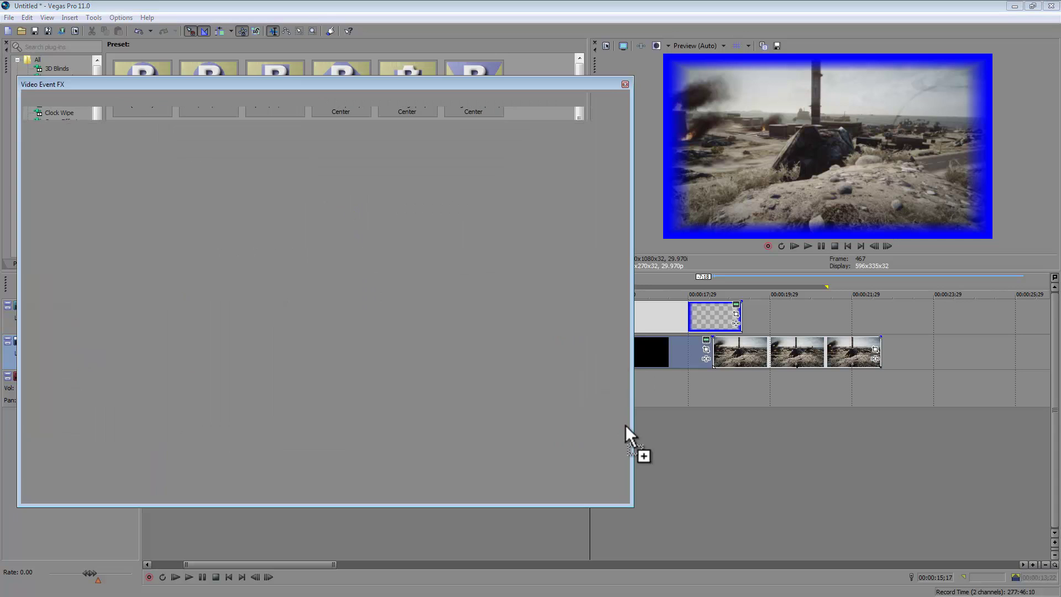
{"action": "left_click", "coordinate": [625, 84]}
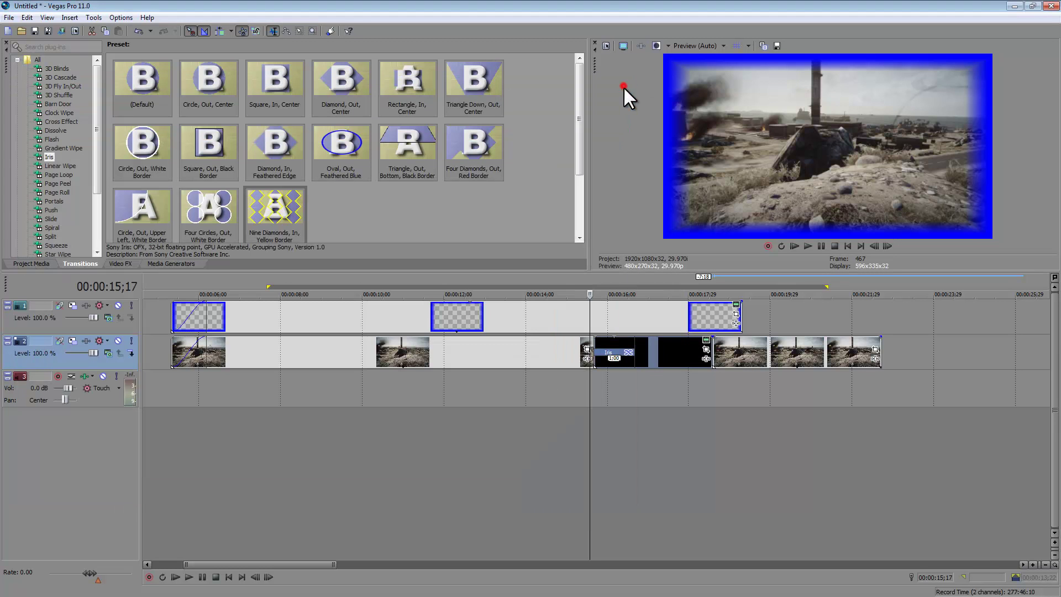
{"action": "left_click_drag", "start_coordinate": [589, 421], "coordinate": [790, 439]}
- Park the playhead at 18;11 and shift the clip after the black section a few frames
{"action": "left_click", "coordinate": [725, 383]}
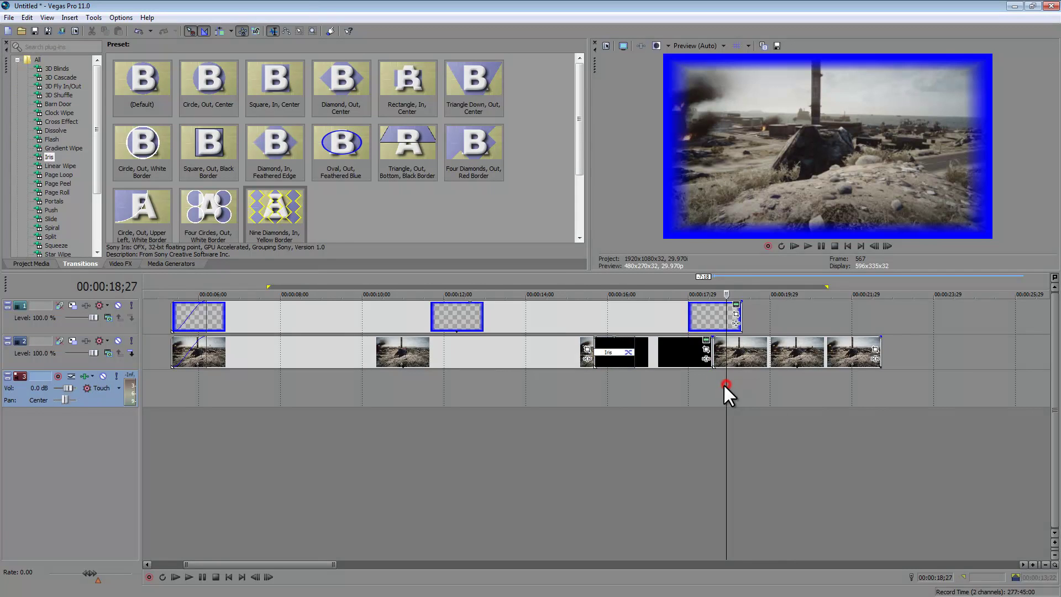
{"action": "scroll", "coordinate": [717, 402], "scroll_direction": "up", "scroll_amount": 4}
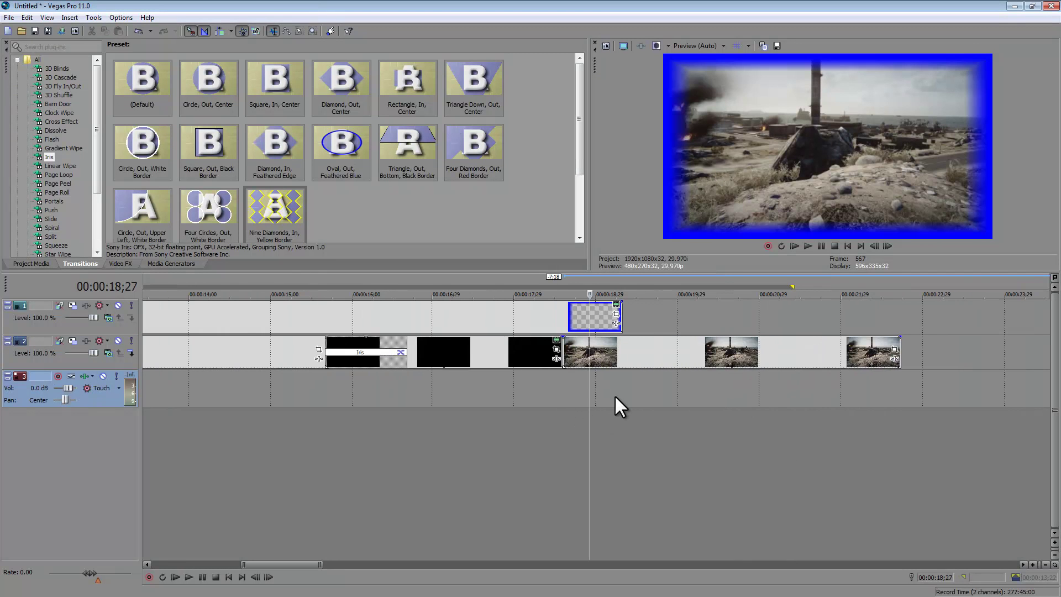
{"action": "left_click", "coordinate": [562, 384]}
{"action": "left_click", "coordinate": [546, 410]}
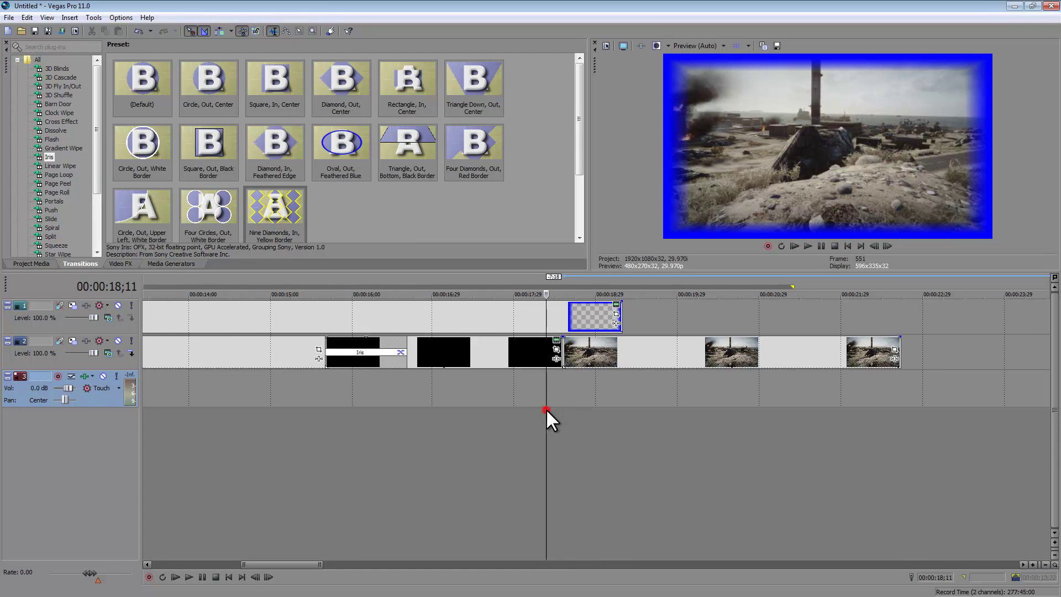
{"action": "left_click", "coordinate": [656, 354]}
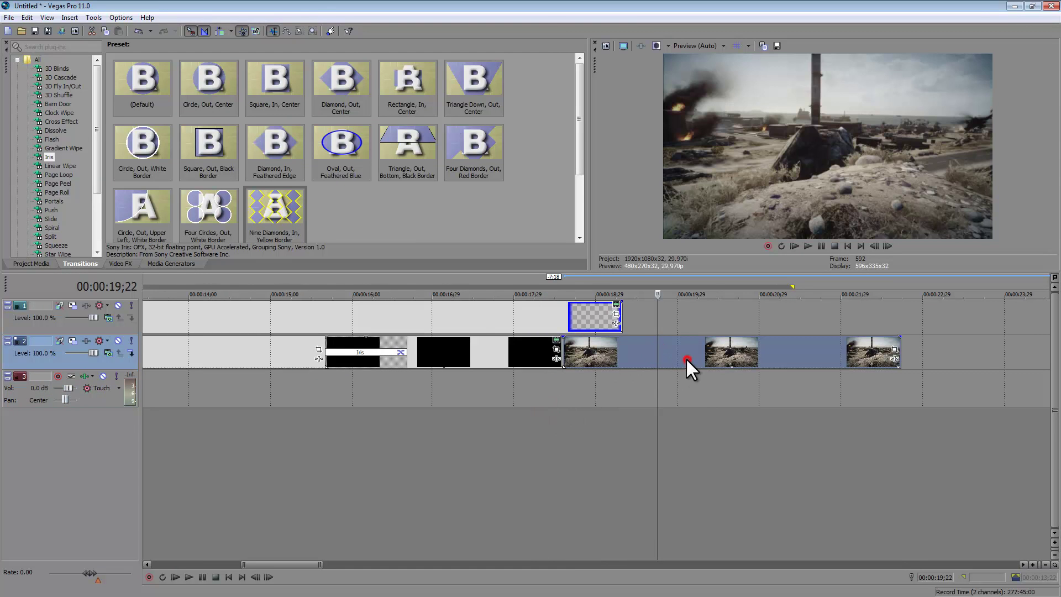
{"action": "left_click_drag", "start_coordinate": [685, 356], "coordinate": [636, 362]}
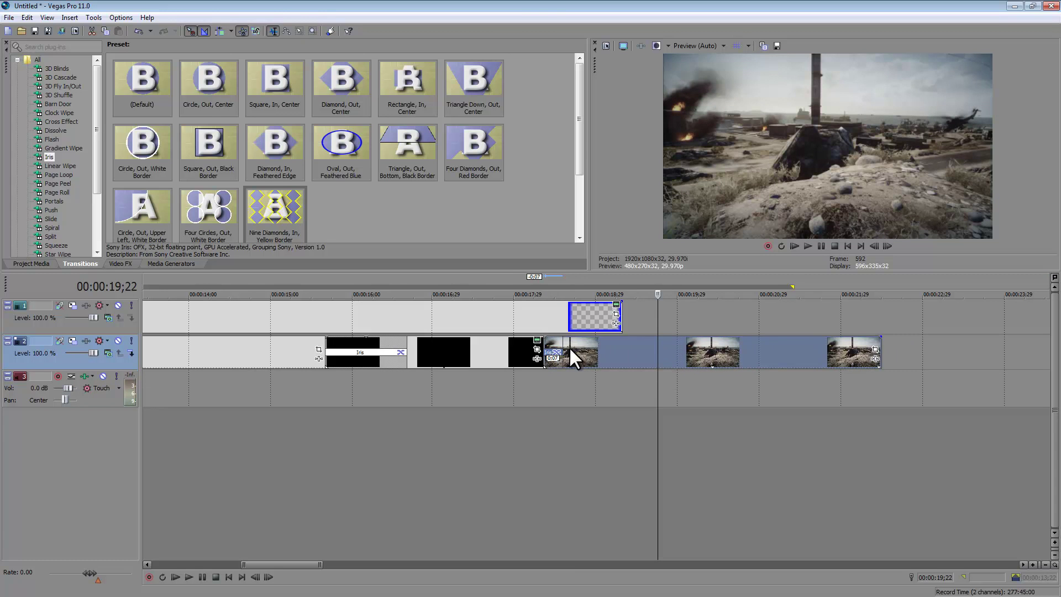
- Review the black generator and Iris transition settings, then nudge the next clip slightly later
{"action": "left_click", "coordinate": [537, 341]}
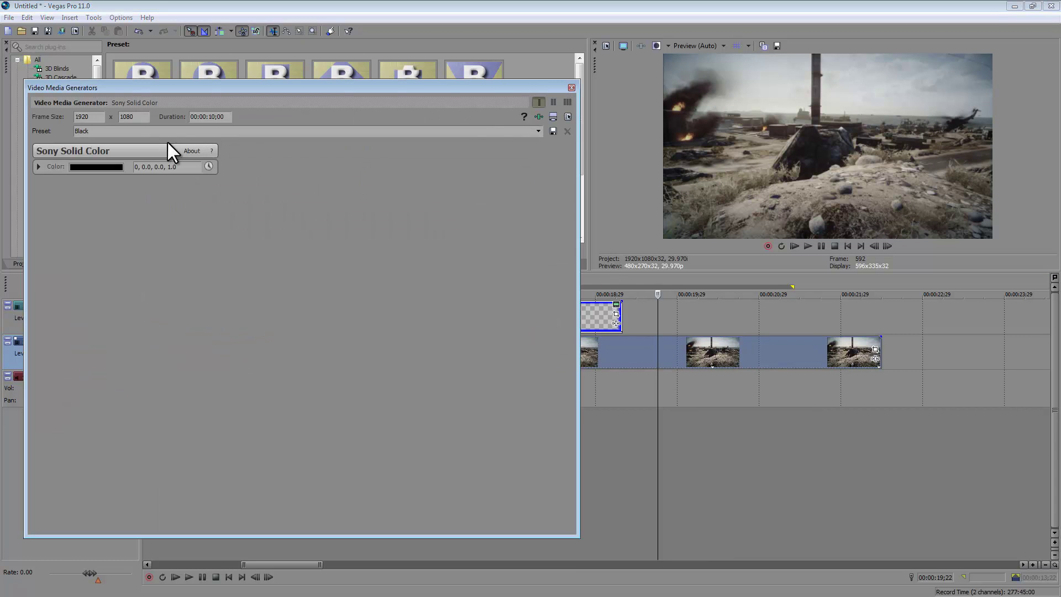
{"action": "left_click", "coordinate": [571, 87]}
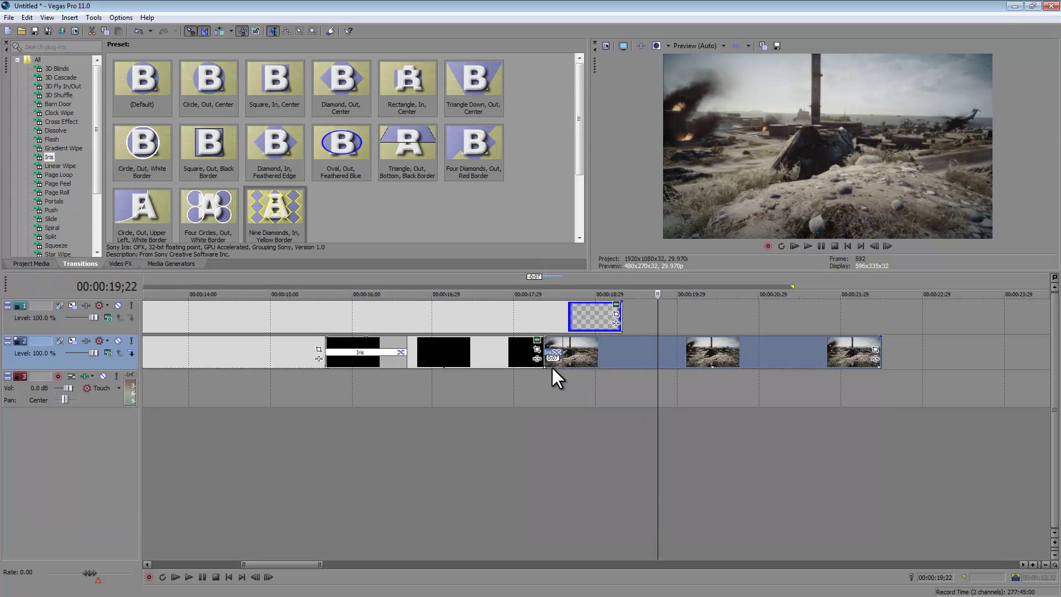
{"action": "left_click", "coordinate": [553, 354]}
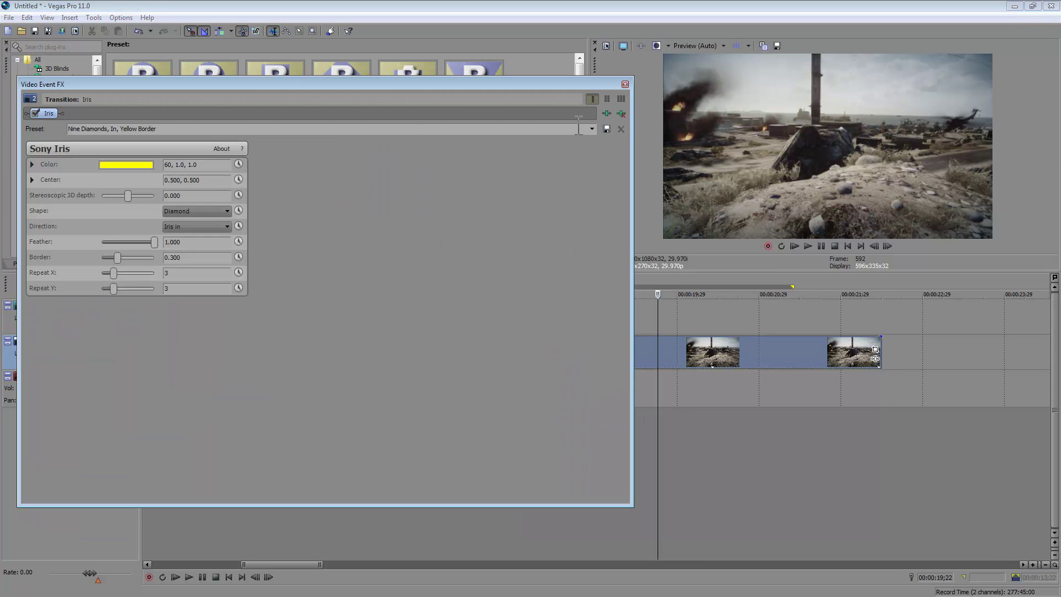
{"action": "left_click", "coordinate": [625, 84]}
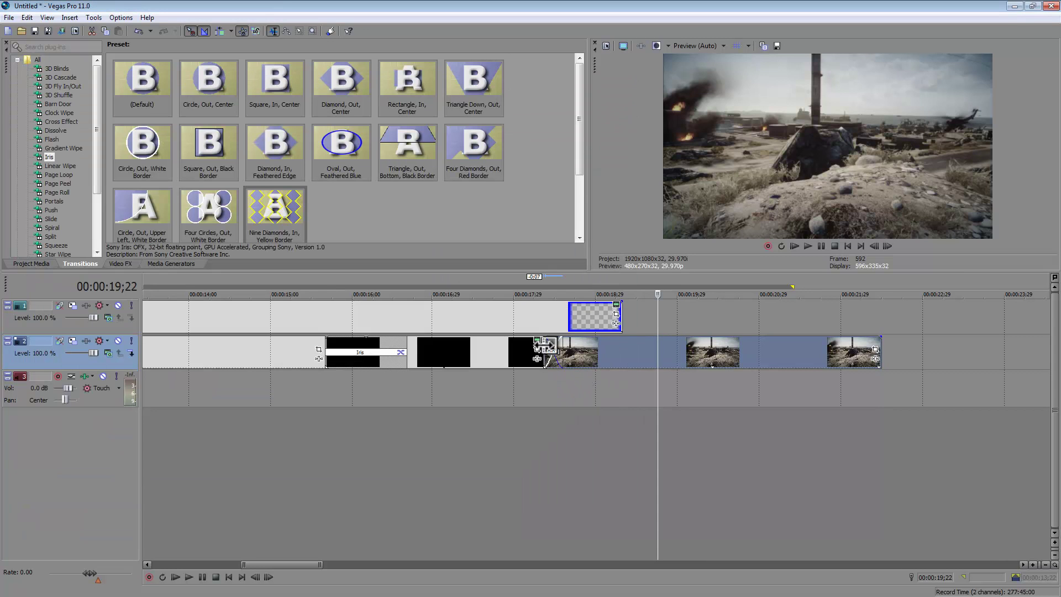
{"action": "left_click_drag", "start_coordinate": [591, 354], "coordinate": [628, 359]}
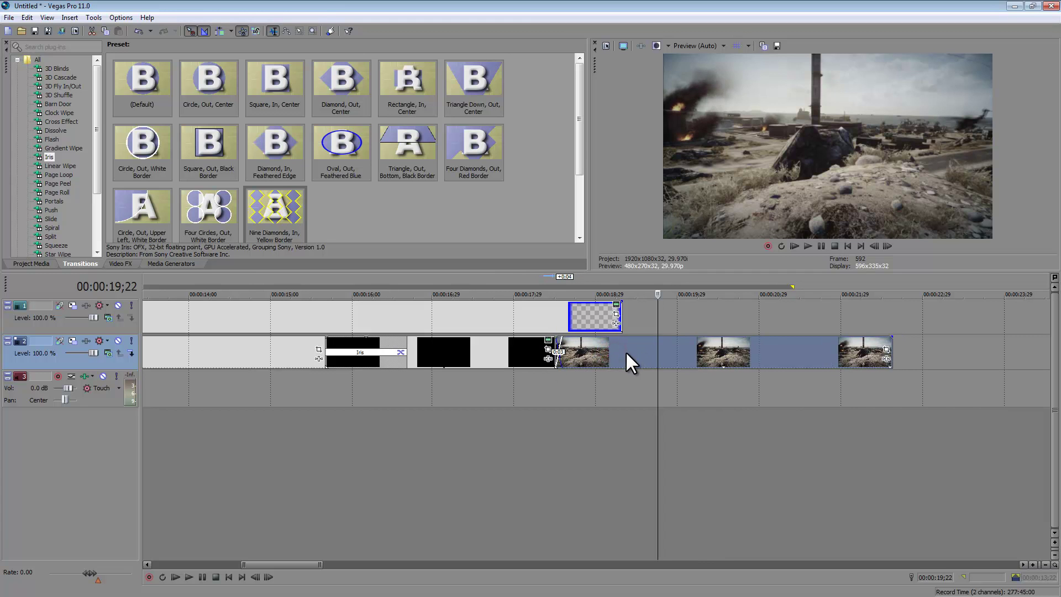
- Recheck the Iris transition settings and select the last battlefield clip on track 2
{"action": "left_click", "coordinate": [370, 353]}
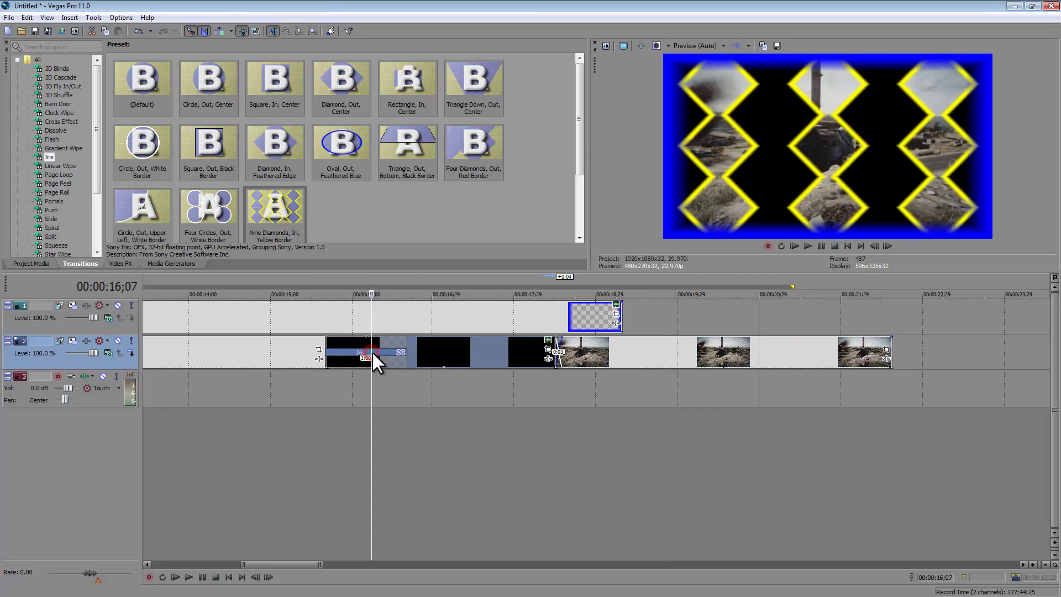
{"action": "left_click", "coordinate": [402, 352]}
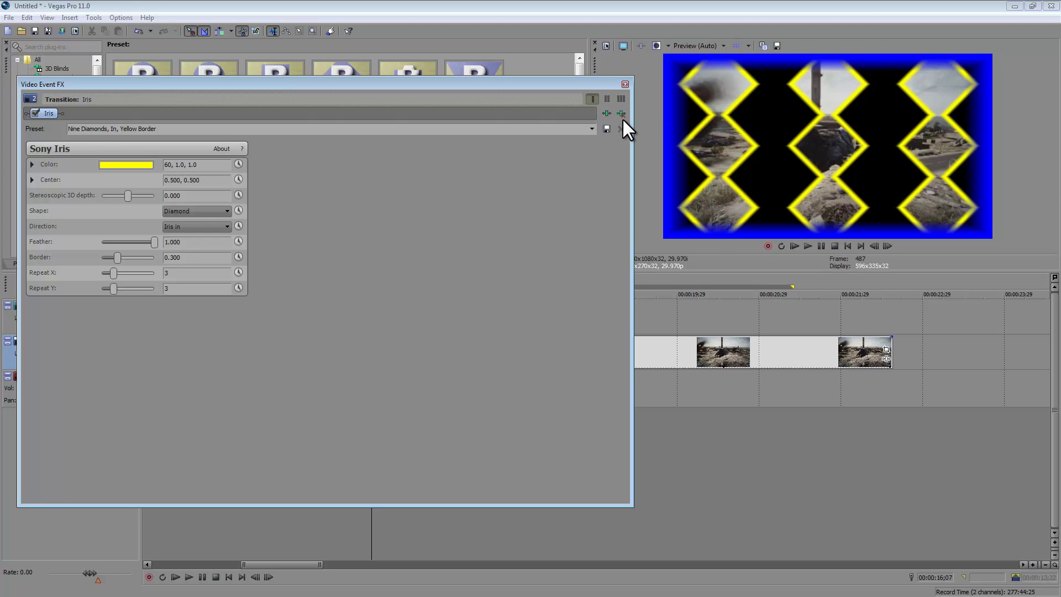
{"action": "left_click", "coordinate": [624, 84]}
{"action": "left_click", "coordinate": [621, 349]}
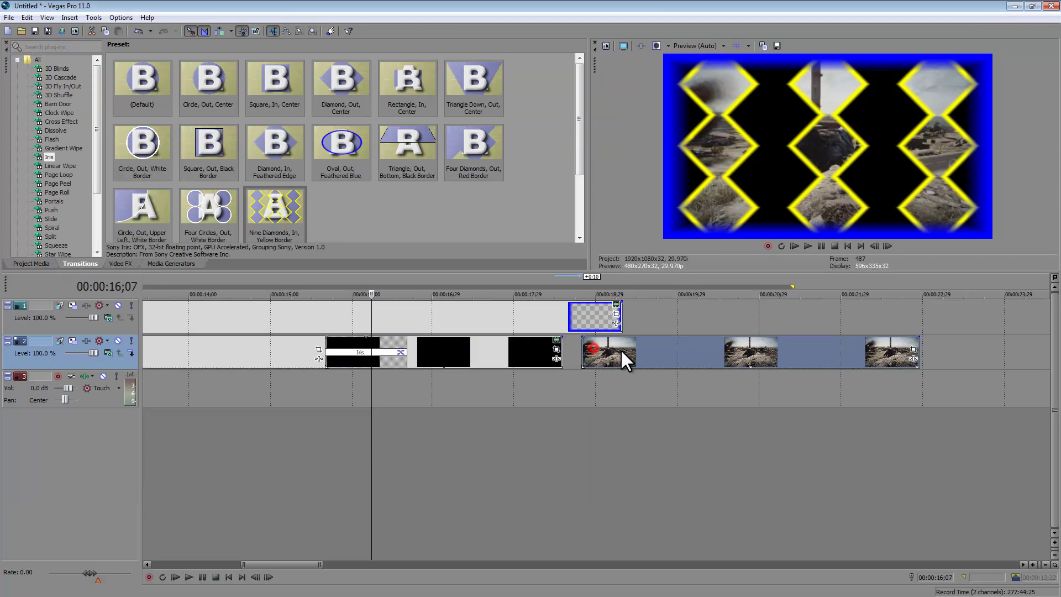
{"action": "left_click", "coordinate": [646, 348]}
- Overlap the last track-2 clip with the black clip and play the crossfade from 15;14
{"action": "left_click_drag", "start_coordinate": [641, 347], "coordinate": [533, 356]}
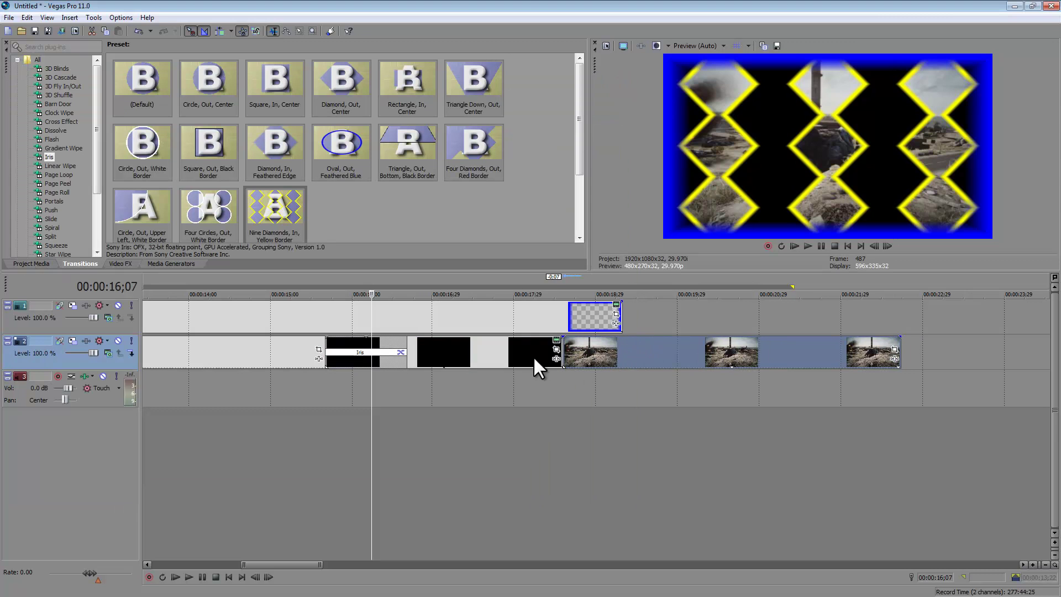
{"action": "left_click", "coordinate": [560, 383]}
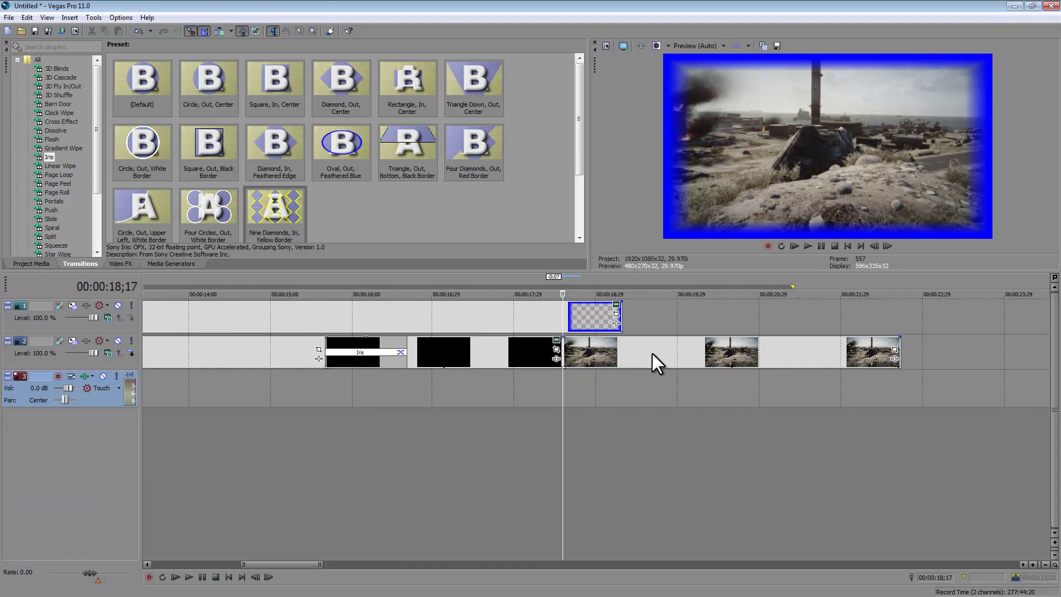
{"action": "mouse_move", "coordinate": [651, 354]}
{"action": "left_mouse_down"}
{"action": "mouse_move", "coordinate": [667, 347]}
{"action": "mouse_move", "coordinate": [635, 360]}
{"action": "left_mouse_up"}
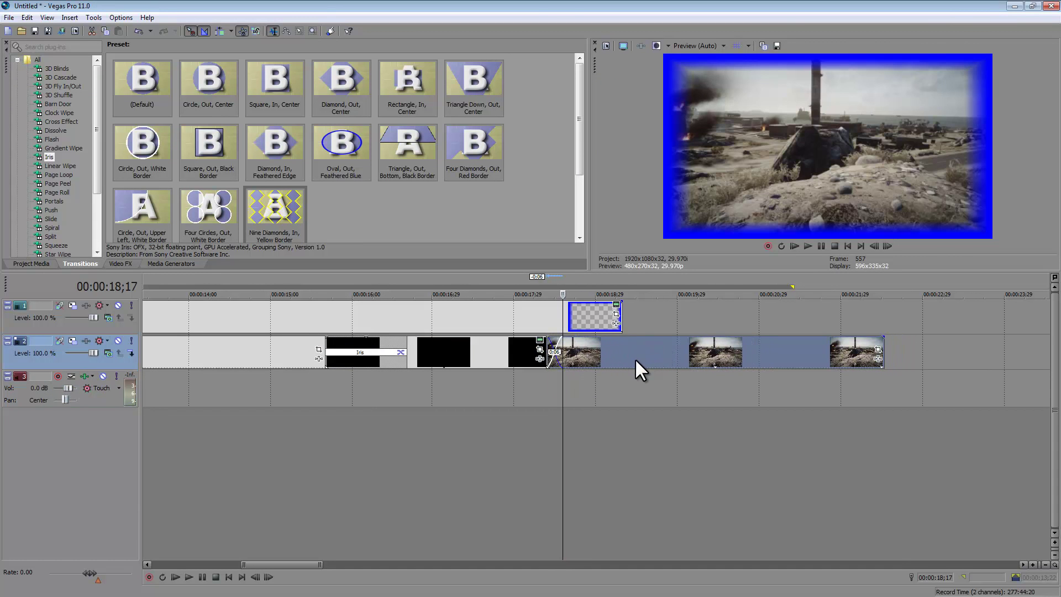
{"action": "mouse_move", "coordinate": [536, 395]}
{"action": "left_mouse_down"}
{"action": "mouse_move", "coordinate": [582, 398]}
{"action": "mouse_move", "coordinate": [529, 402]}
{"action": "left_mouse_up"}
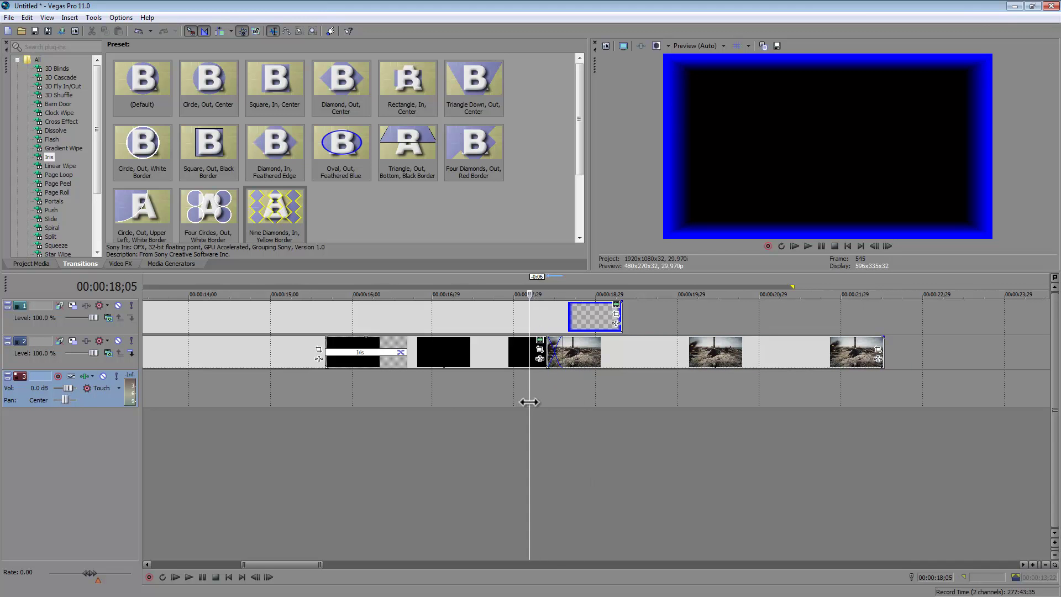
{"action": "left_click", "coordinate": [308, 402]}
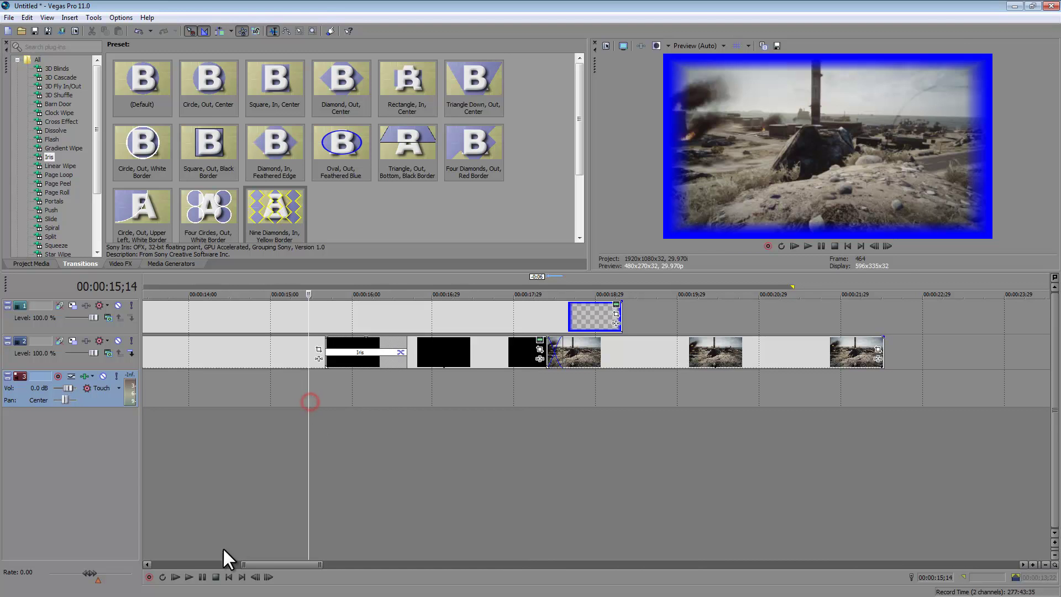
{"action": "left_click", "coordinate": [188, 577]}
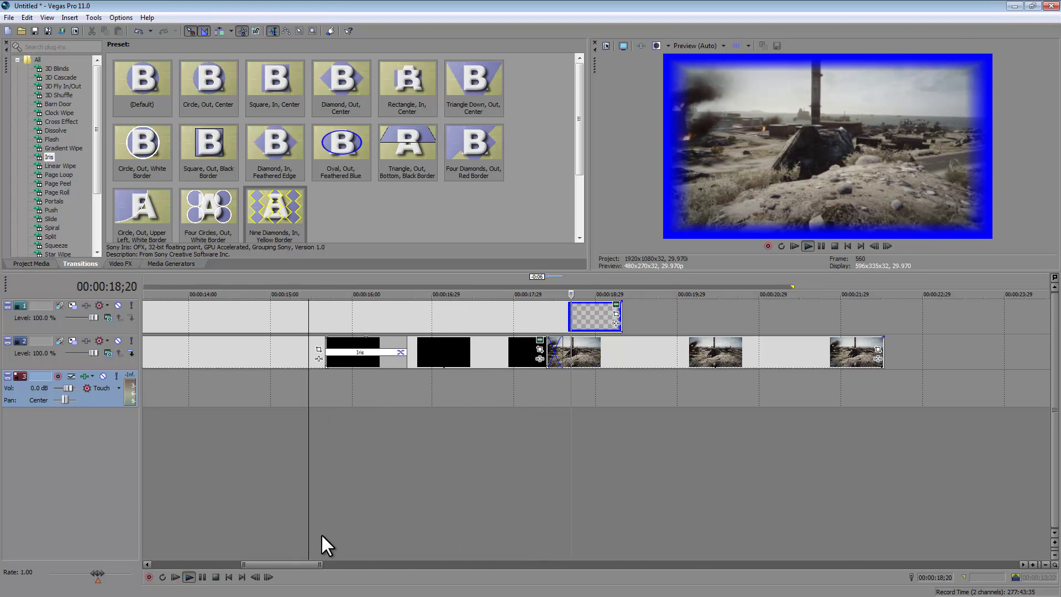
{"action": "left_click", "coordinate": [203, 576]}
- Nudge the track-2 events later, replay from 18;09, and extend the last blue-border event
{"action": "left_click_drag", "start_coordinate": [568, 356], "coordinate": [593, 354]}
{"action": "left_click", "coordinate": [520, 387]}
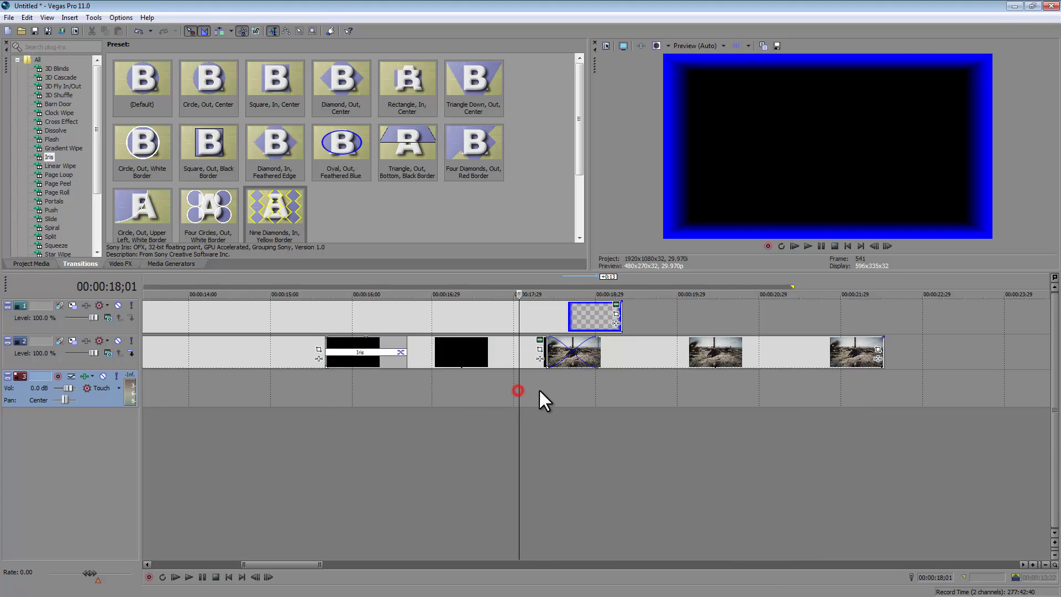
{"action": "left_click", "coordinate": [540, 387]}
{"action": "left_click", "coordinate": [189, 576]}
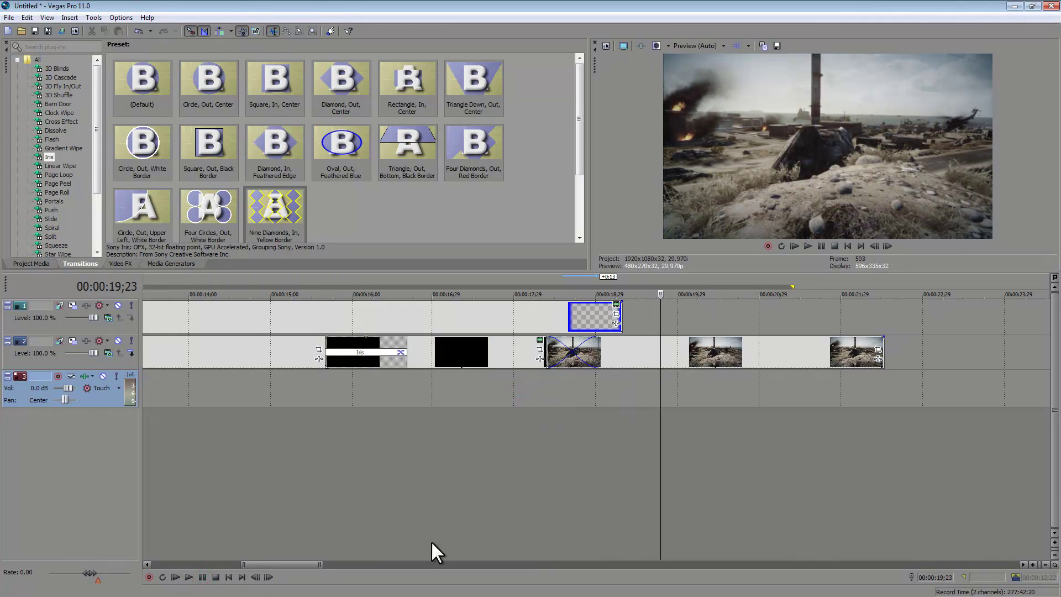
{"action": "scroll", "coordinate": [535, 442], "scroll_direction": "down", "scroll_amount": 6}
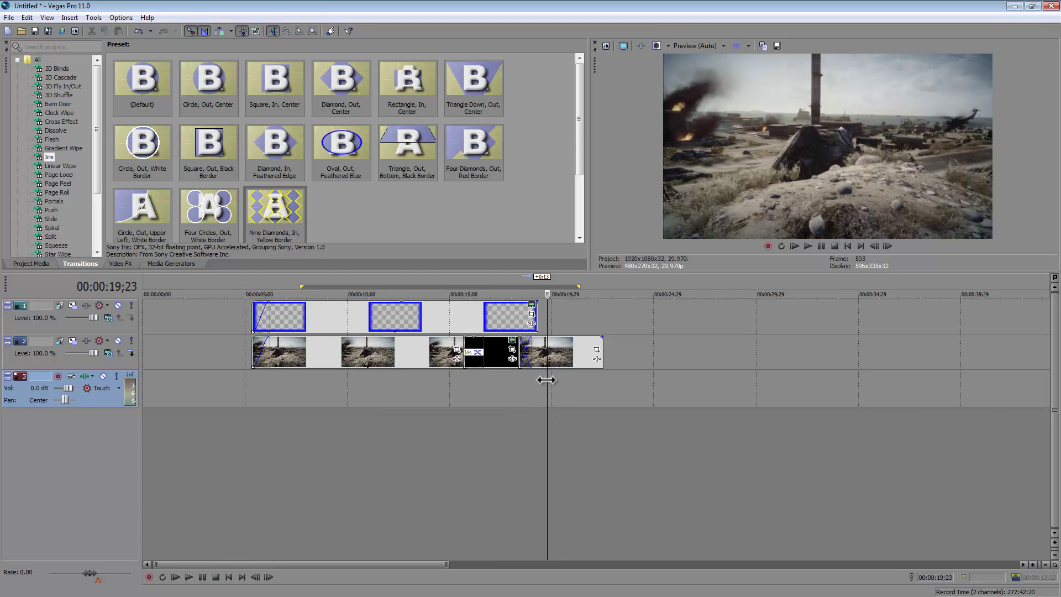
{"action": "left_click_drag", "start_coordinate": [536, 312], "coordinate": [602, 320]}
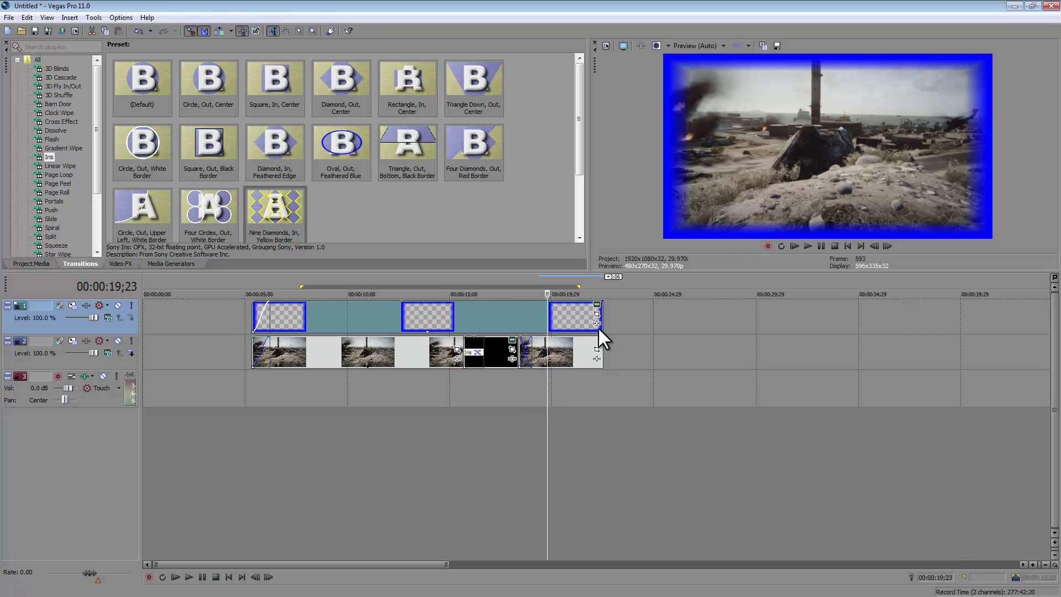
- Insert a new top video track and add a Sony Titles & Text title around 11 seconds
{"action": "left_click_drag", "start_coordinate": [546, 419], "coordinate": [359, 415]}
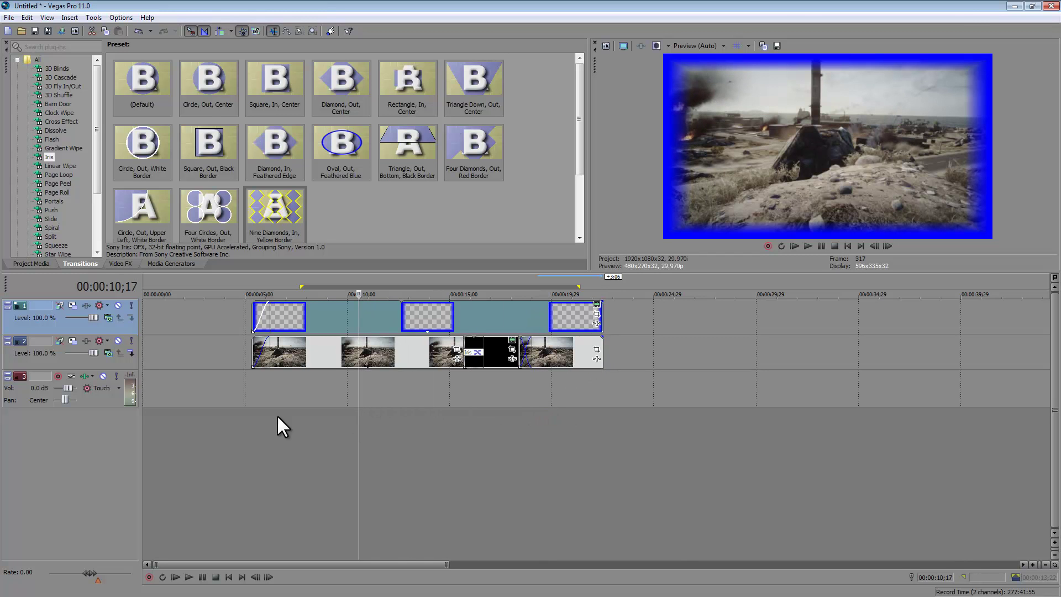
{"action": "right_click", "coordinate": [66, 437]}
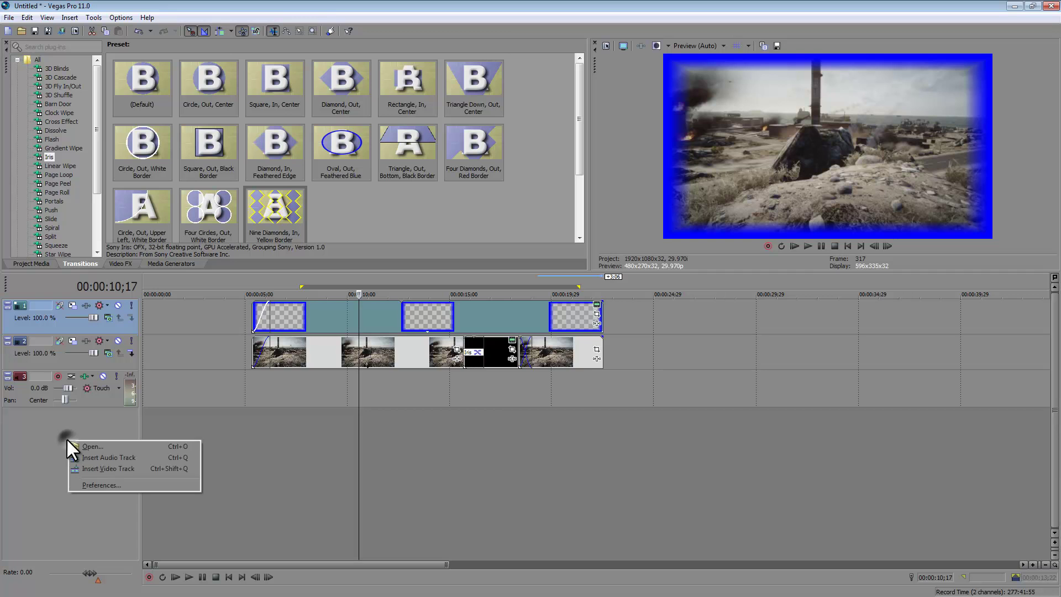
{"action": "left_click", "coordinate": [117, 465]}
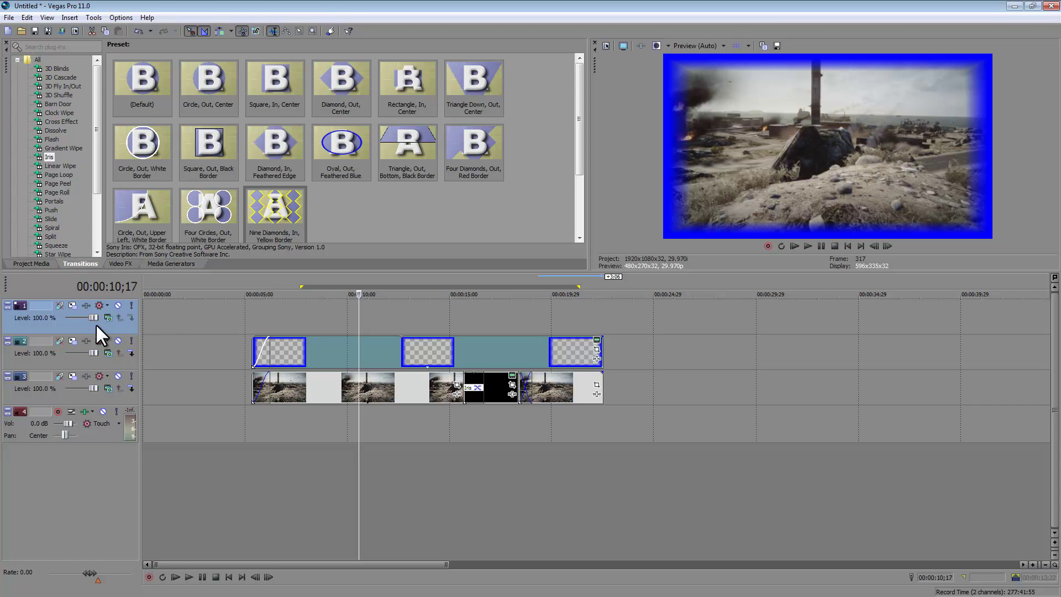
{"action": "left_click", "coordinate": [68, 17]}
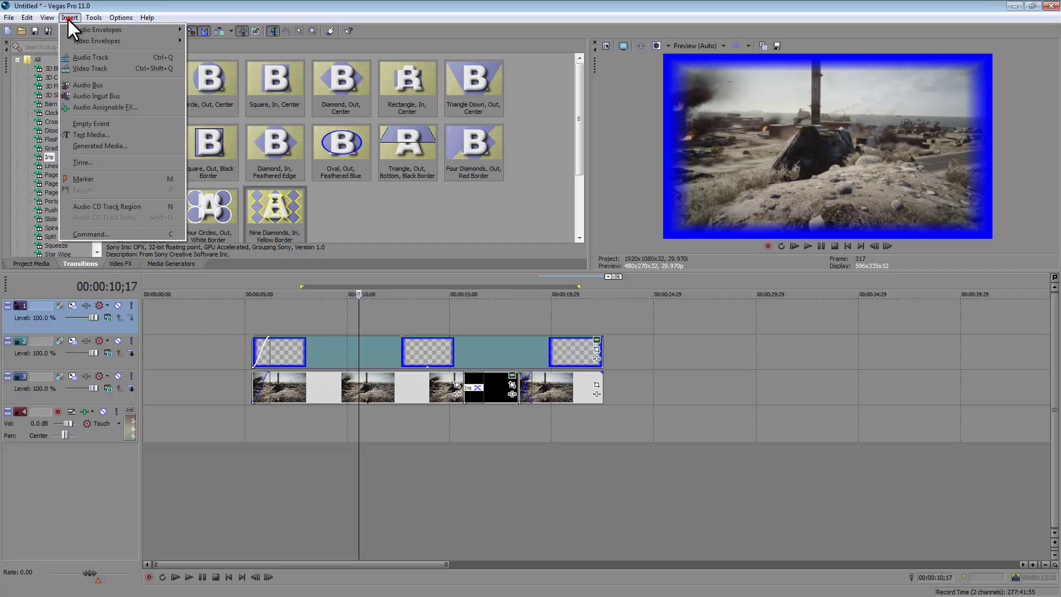
{"action": "left_click", "coordinate": [92, 136]}
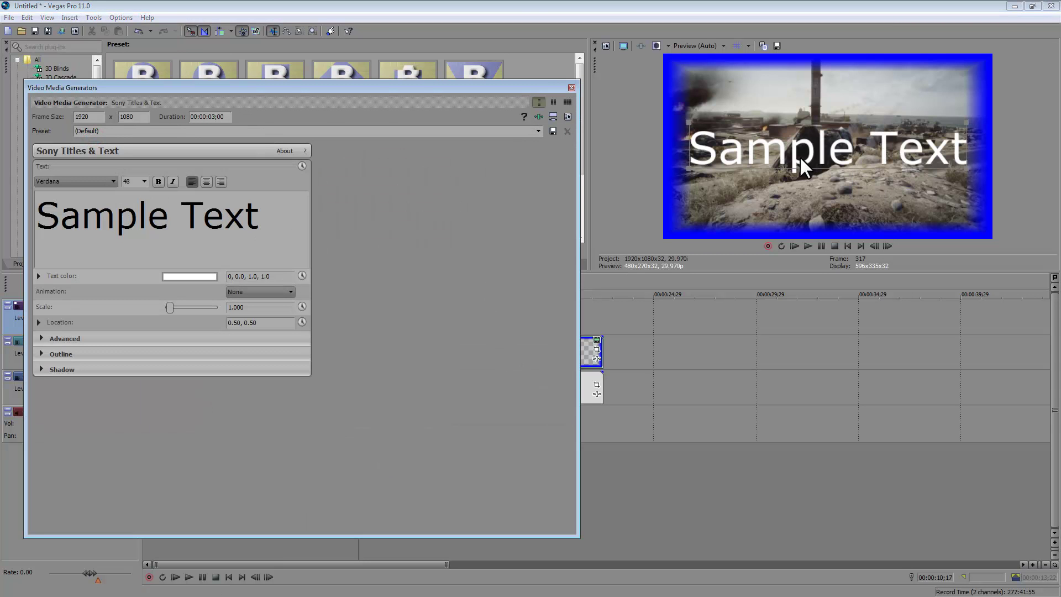
- Replace the Sample Text with 'BF3' and set its font to Stencil
{"action": "left_click_drag", "start_coordinate": [261, 216], "coordinate": [35, 218]}
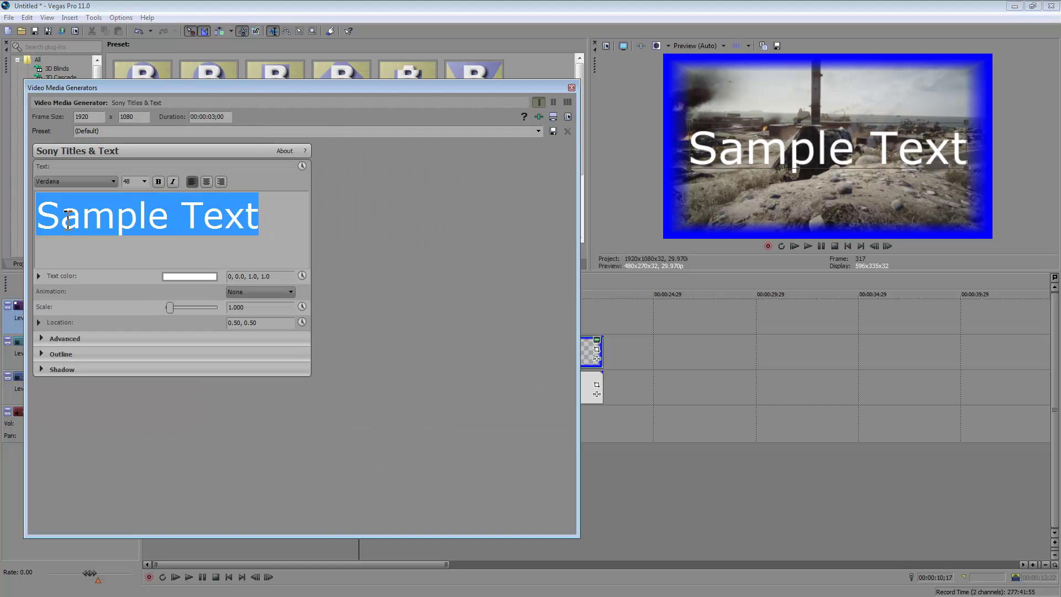
{"action": "type", "text": "BF#"}
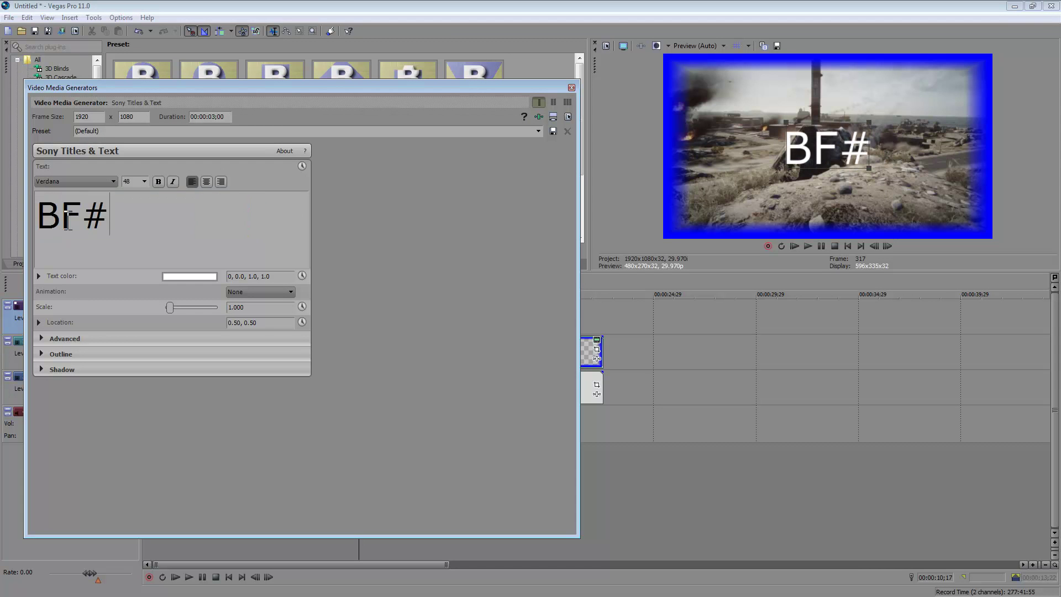
{"action": "key", "text": "BackSpace"}
{"action": "type", "text": "3"}
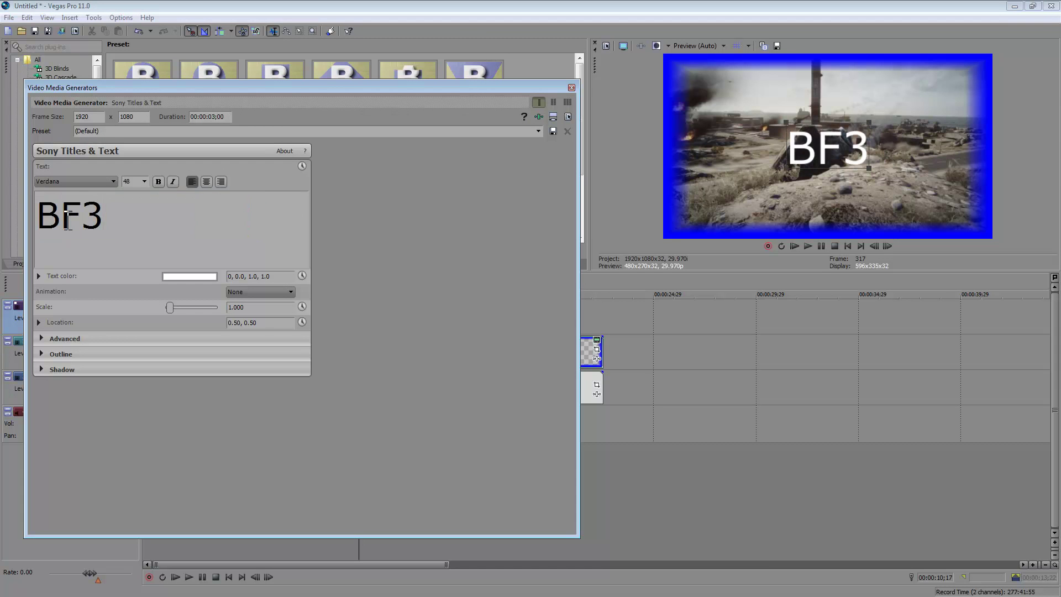
{"action": "double_click", "coordinate": [107, 224]}
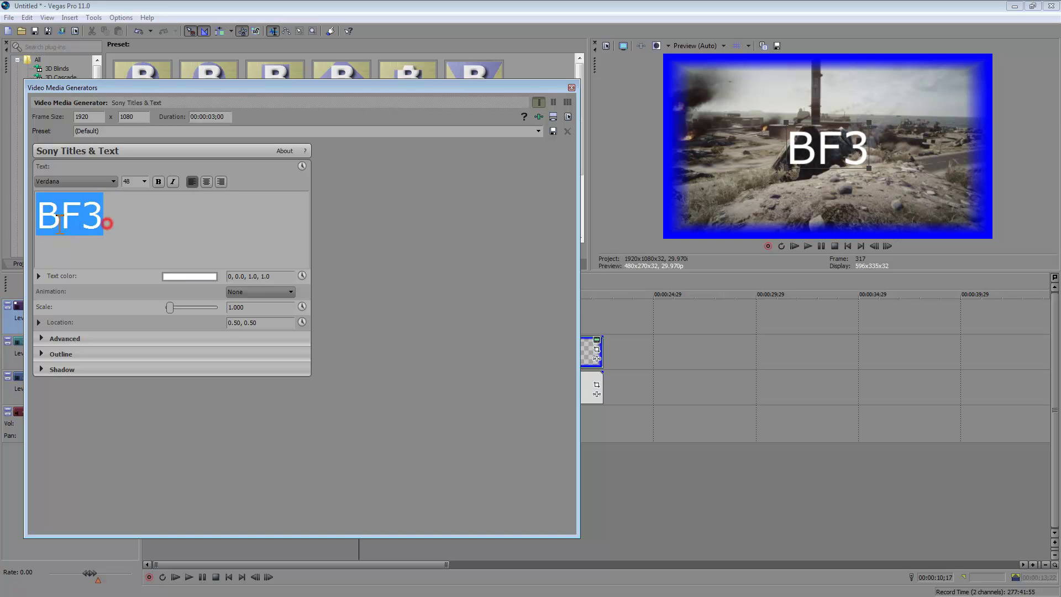
{"action": "left_click", "coordinate": [105, 185]}
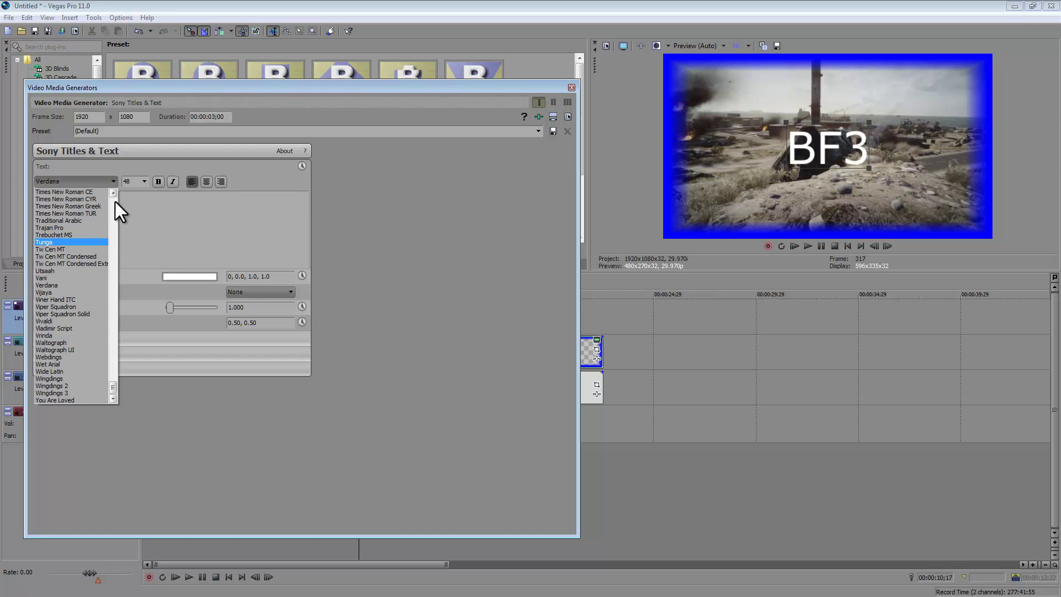
{"action": "left_click_drag", "start_coordinate": [110, 386], "coordinate": [110, 370]}
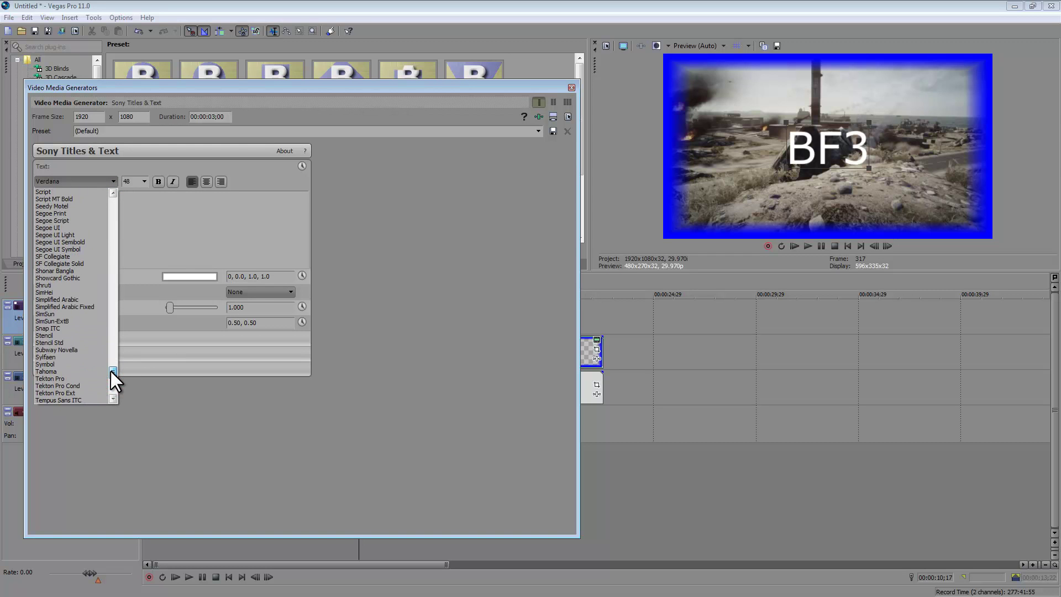
{"action": "left_click", "coordinate": [51, 336]}
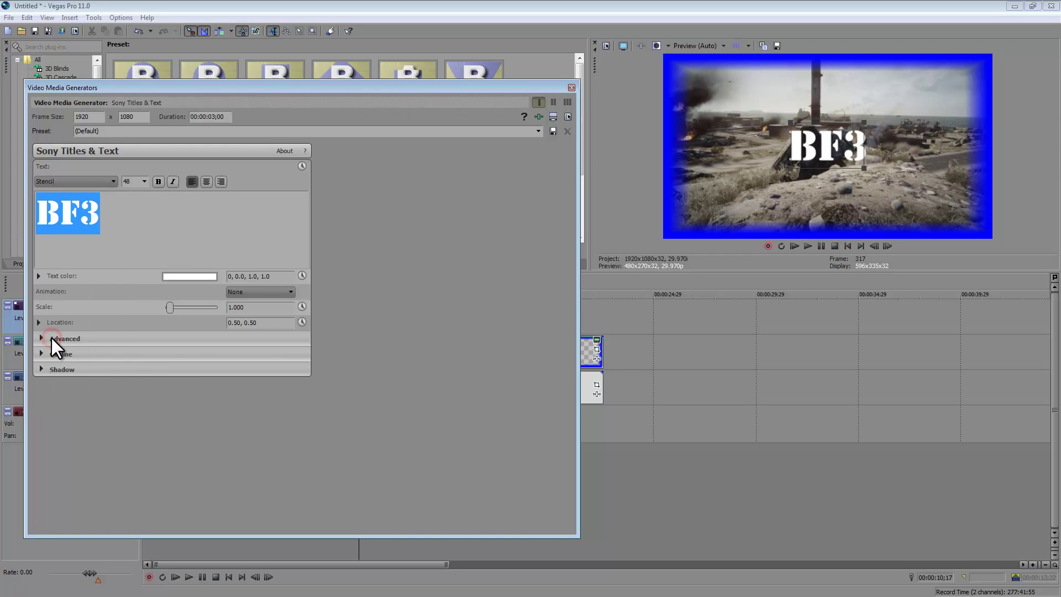
- Set the title text colour to green (119, 0.86, 0.69, 1.0)
{"action": "left_click", "coordinate": [181, 276]}
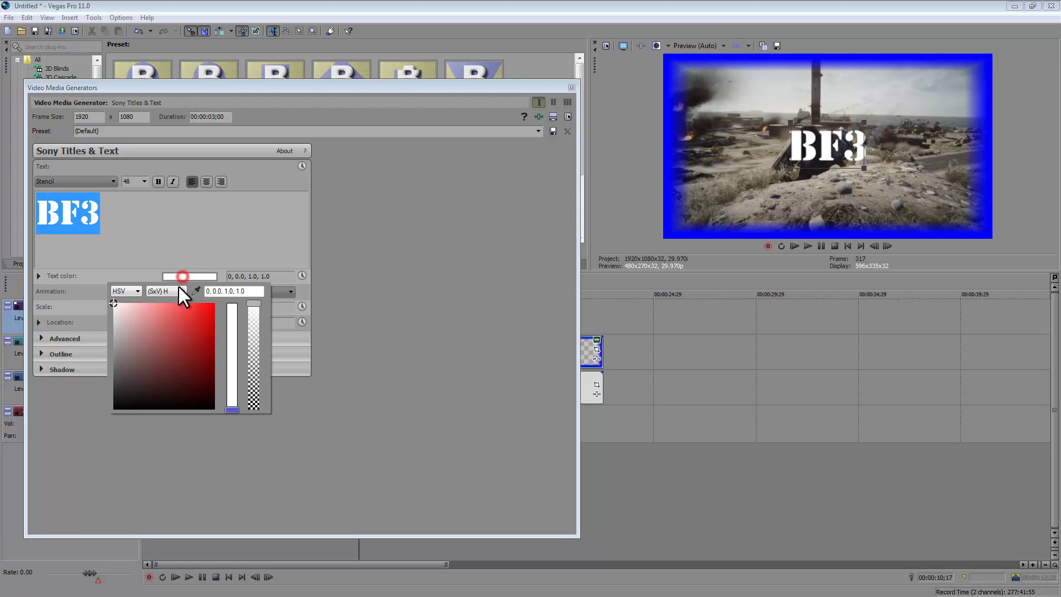
{"action": "left_click", "coordinate": [200, 334]}
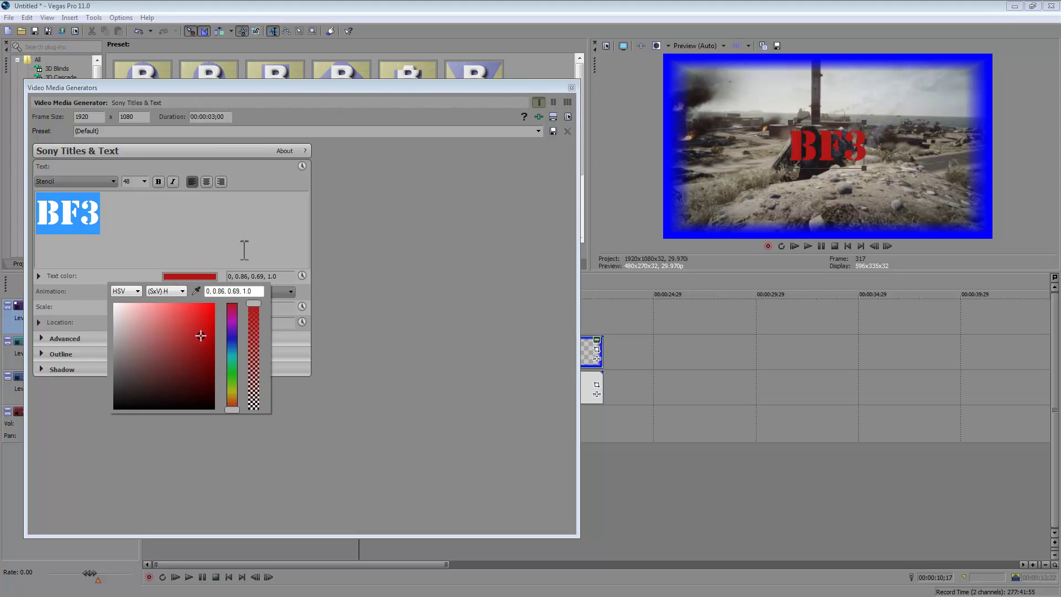
{"action": "left_click", "coordinate": [229, 386]}
{"action": "left_click", "coordinate": [230, 374]}
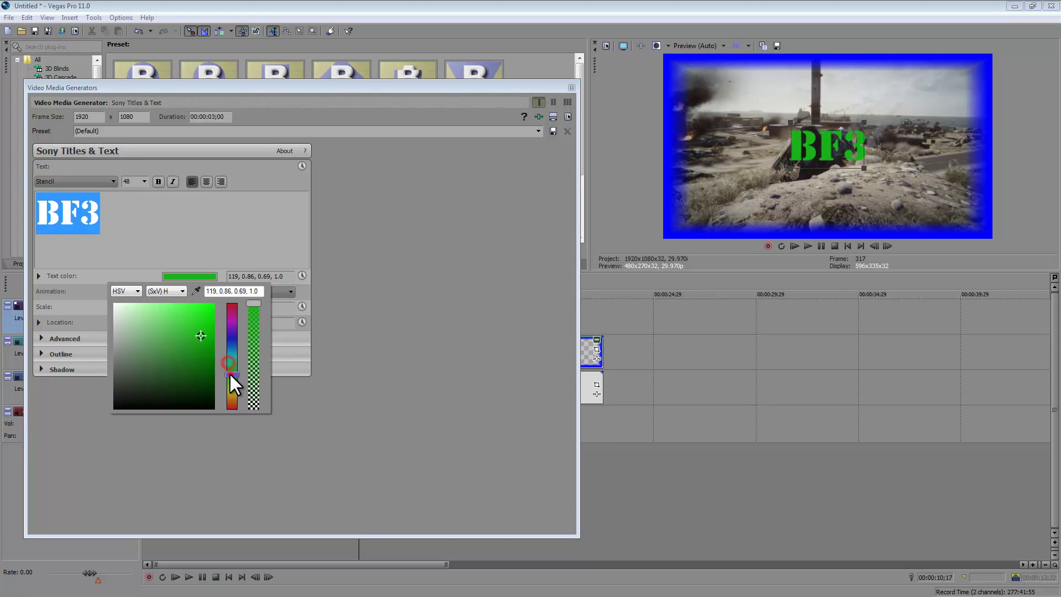
{"action": "left_click", "coordinate": [280, 215]}
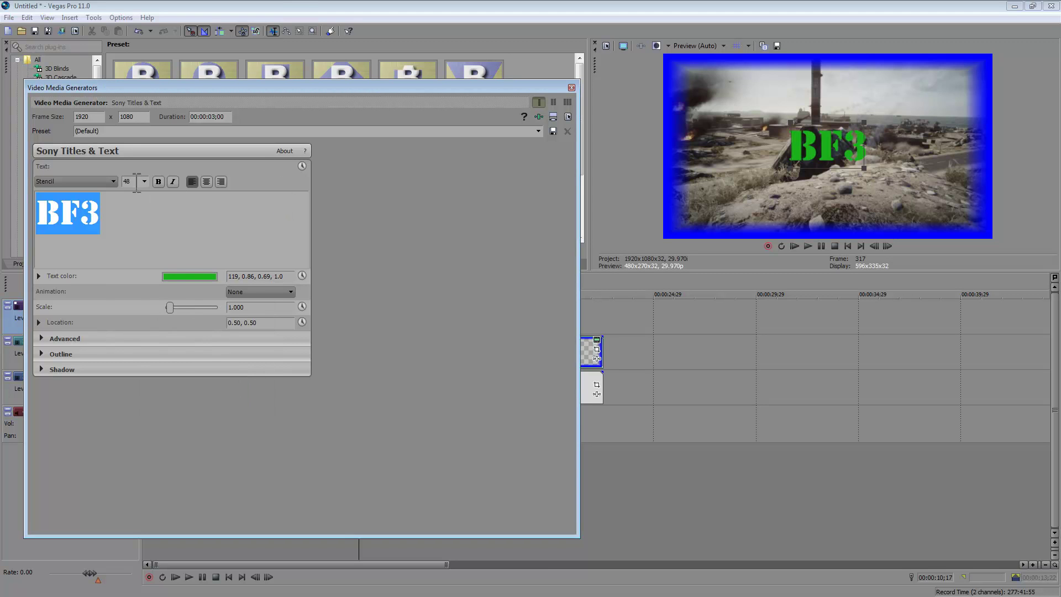
- Scale the BF3 title to 1.216 and move it near the frame top at (0.52, 0.75)
{"action": "left_click", "coordinate": [832, 141]}
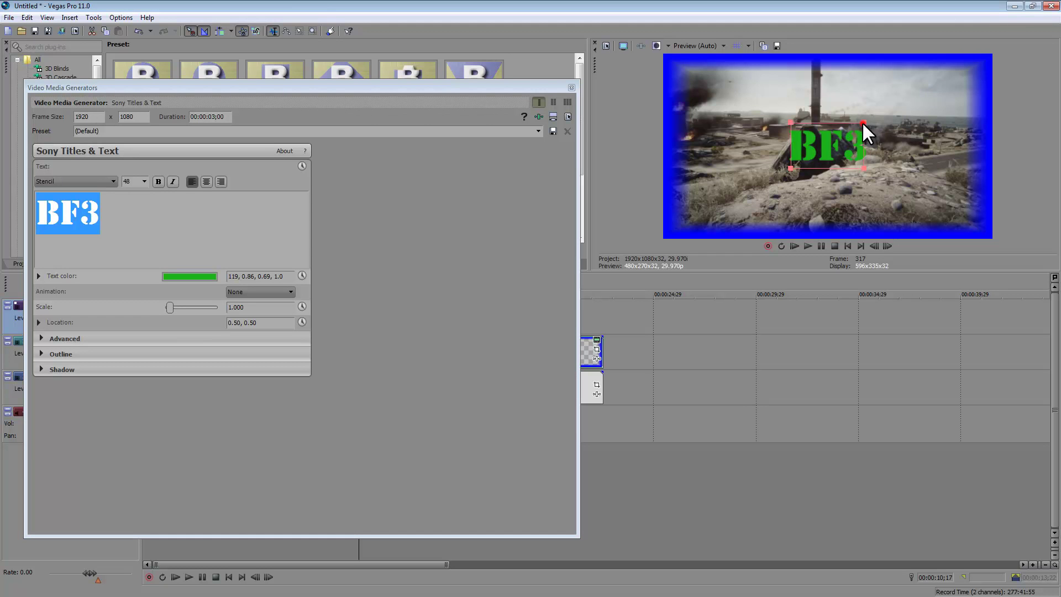
{"action": "scroll", "coordinate": [862, 121], "scroll_direction": "down", "scroll_amount": 3}
{"action": "scroll", "coordinate": [866, 119], "scroll_direction": "up", "scroll_amount": 9}
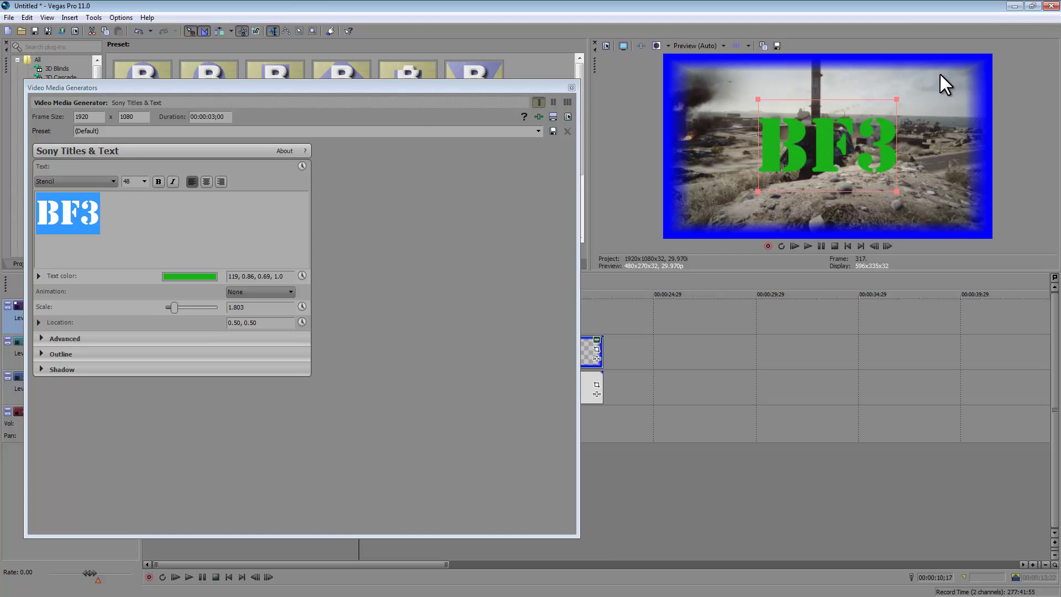
{"action": "mouse_move", "coordinate": [837, 139]}
{"action": "left_mouse_down"}
{"action": "mouse_move", "coordinate": [855, 101]}
{"action": "mouse_move", "coordinate": [844, 140]}
{"action": "mouse_move", "coordinate": [831, 128]}
{"action": "left_mouse_up"}
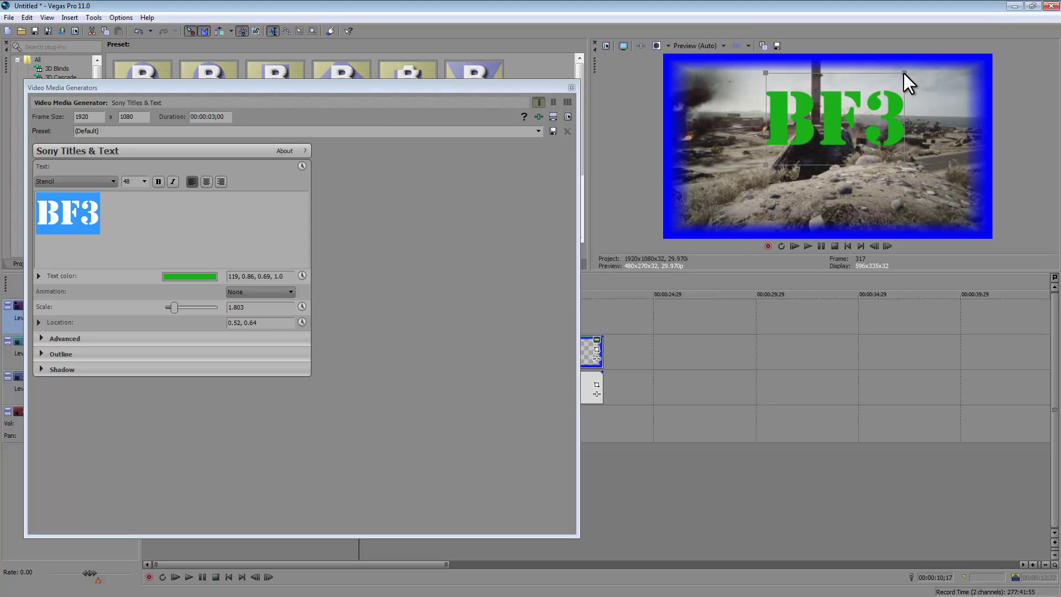
{"action": "scroll", "coordinate": [903, 73], "scroll_direction": "down", "scroll_amount": 8}
{"action": "scroll", "coordinate": [903, 73], "scroll_direction": "up", "scroll_amount": 4}
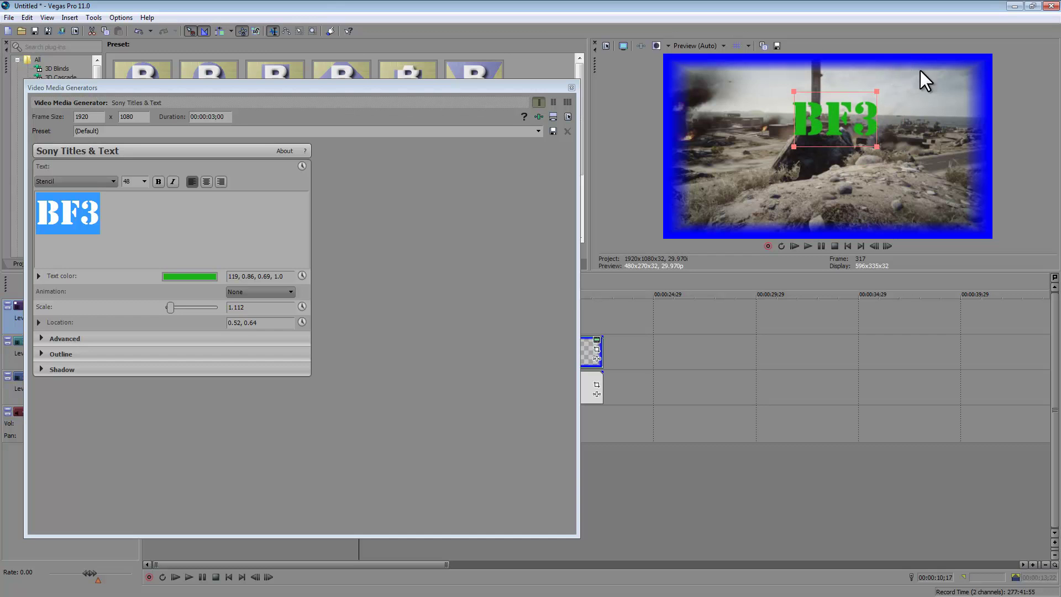
{"action": "left_click_drag", "start_coordinate": [830, 122], "coordinate": [827, 101]}
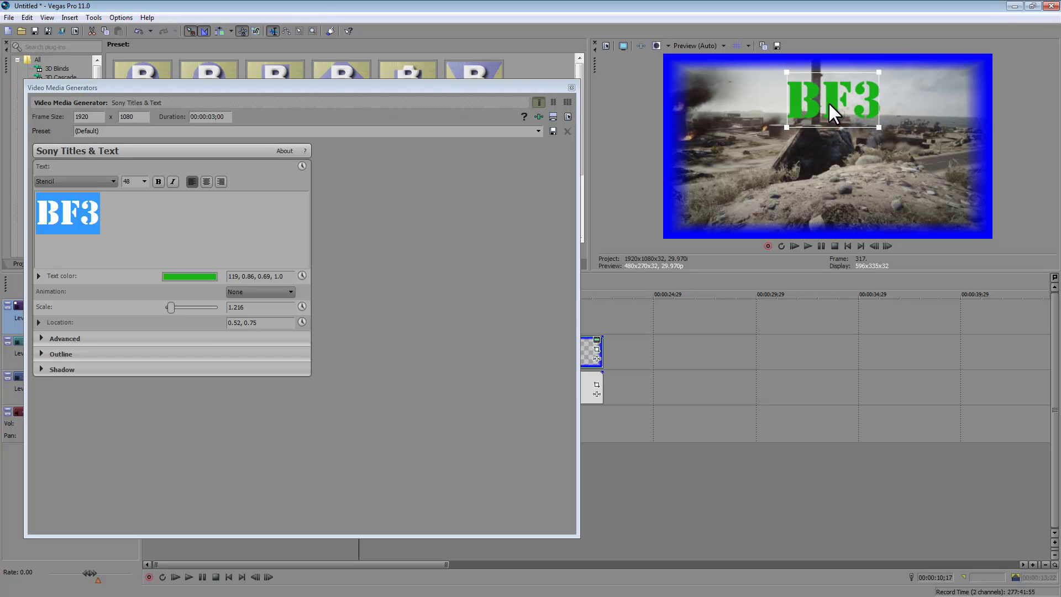
{"action": "left_click", "coordinate": [571, 87]}
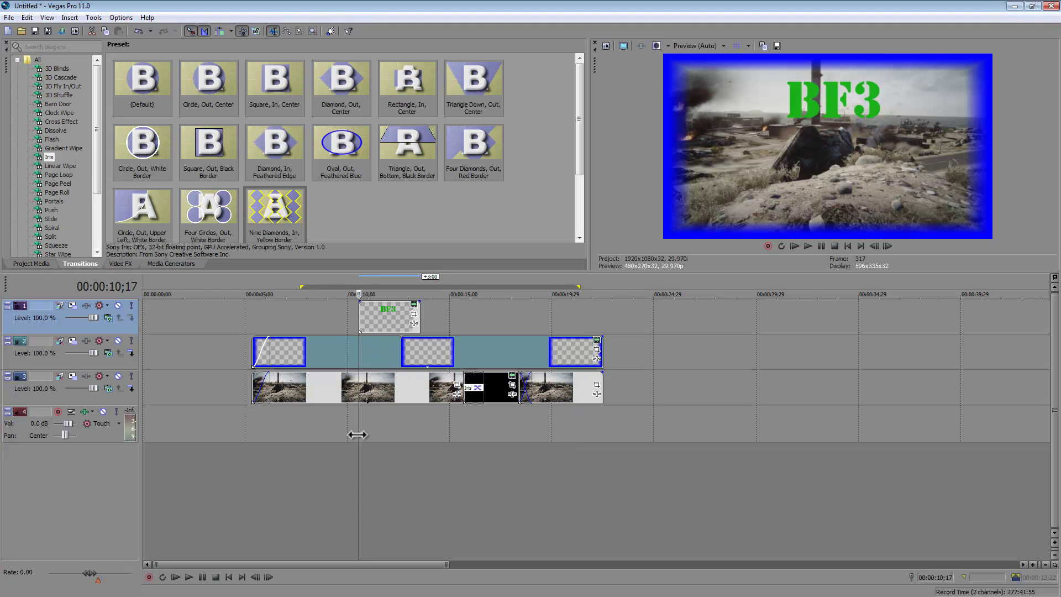
- Give the BF3 title event a fade-in at its start
{"action": "left_click_drag", "start_coordinate": [357, 435], "coordinate": [324, 441]}
{"action": "left_click_drag", "start_coordinate": [360, 301], "coordinate": [406, 303]}
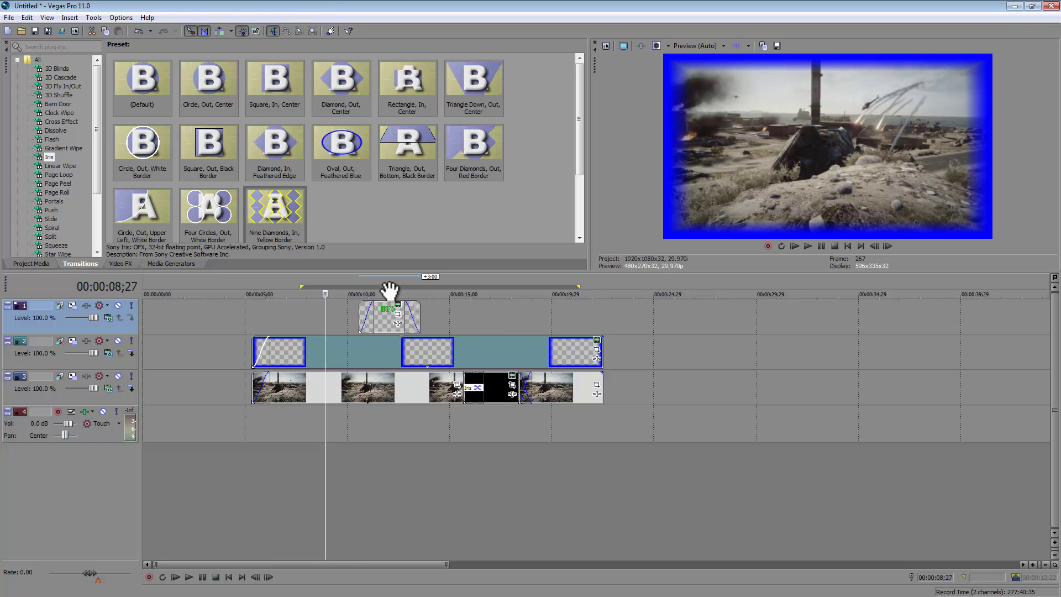
{"action": "left_click", "coordinate": [329, 425]}
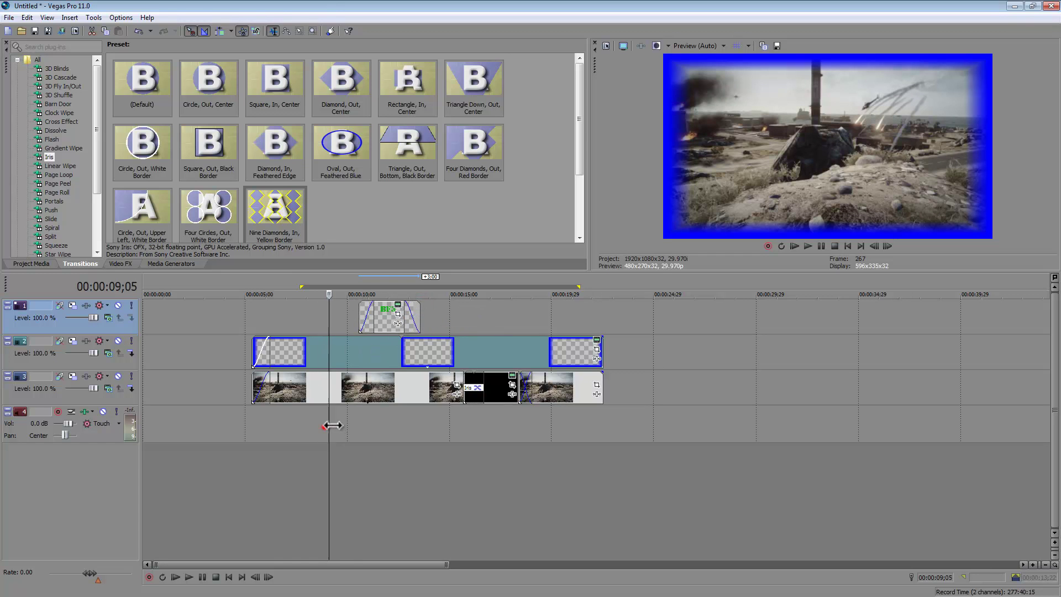
- Preview the title, park the playhead at 11;18, and open the BF3 event's Pan/Crop settings
{"action": "left_click_drag", "start_coordinate": [331, 426], "coordinate": [243, 426]}
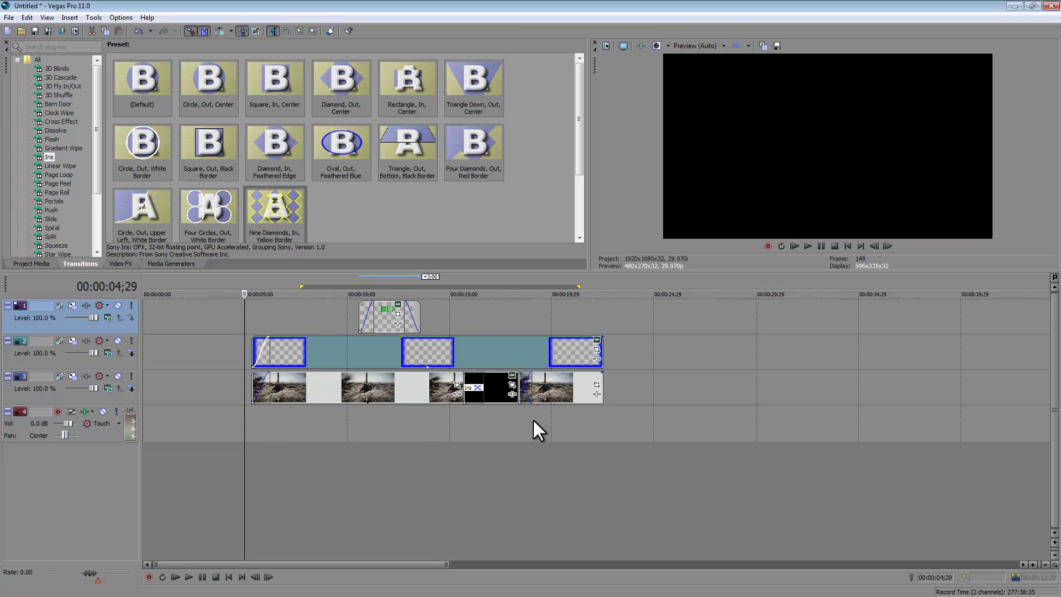
{"action": "left_click", "coordinate": [379, 420]}
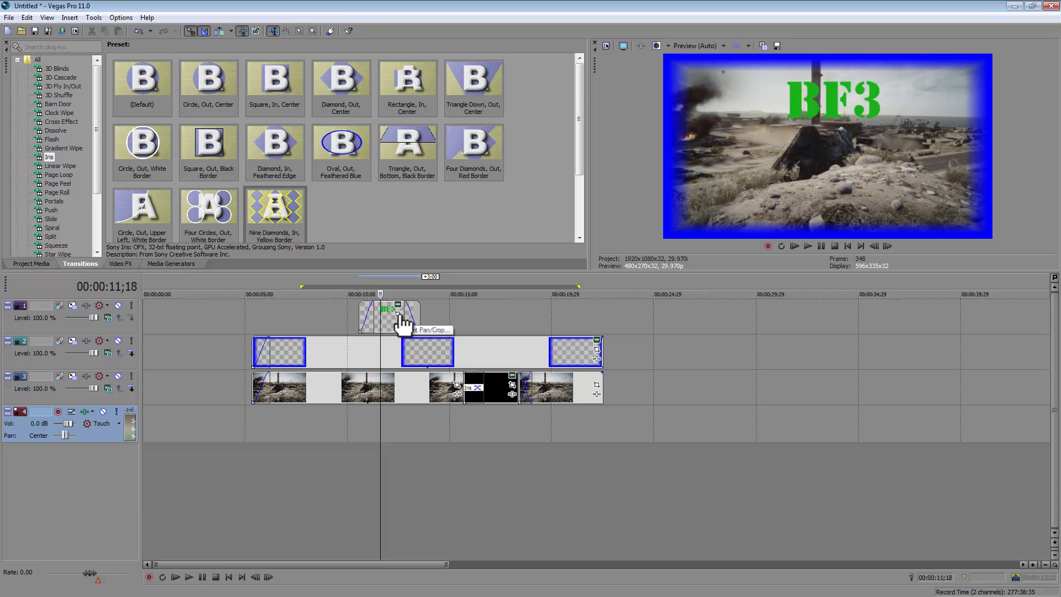
{"action": "left_click", "coordinate": [399, 319]}
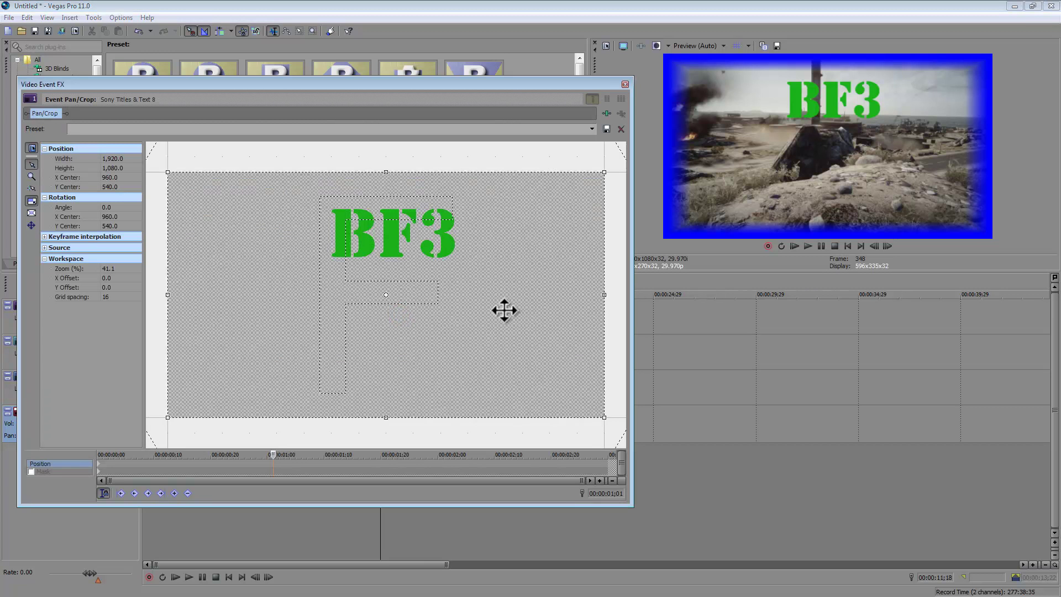
- Enlarge the BF3 pan/crop frame to 3913.4×2201.3, centred at 1133.1, 818.7 at 1;01
{"action": "scroll", "coordinate": [500, 311], "scroll_direction": "down", "scroll_amount": 4}
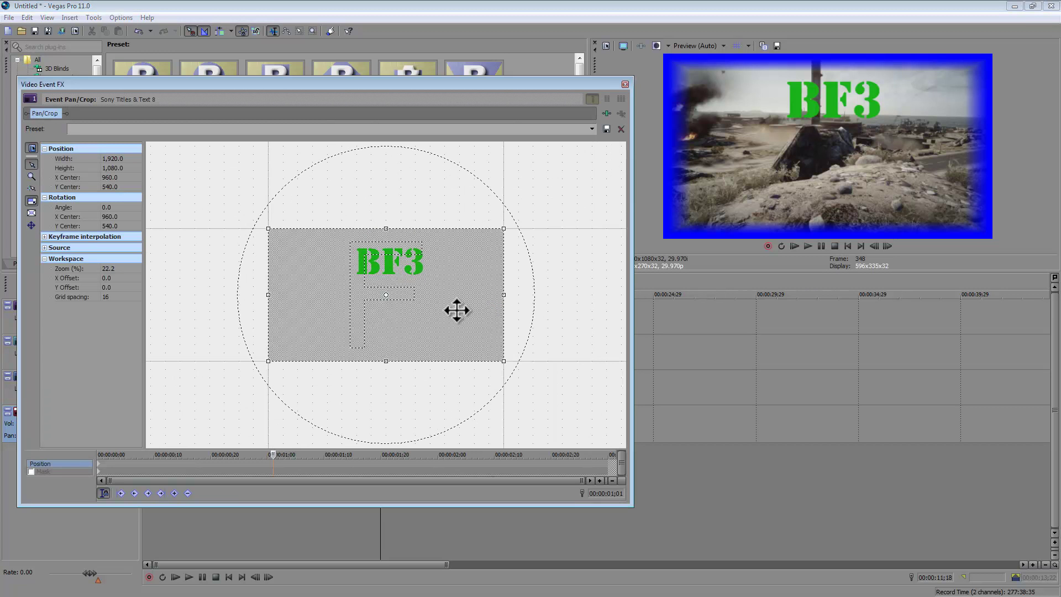
{"action": "left_click", "coordinate": [625, 84]}
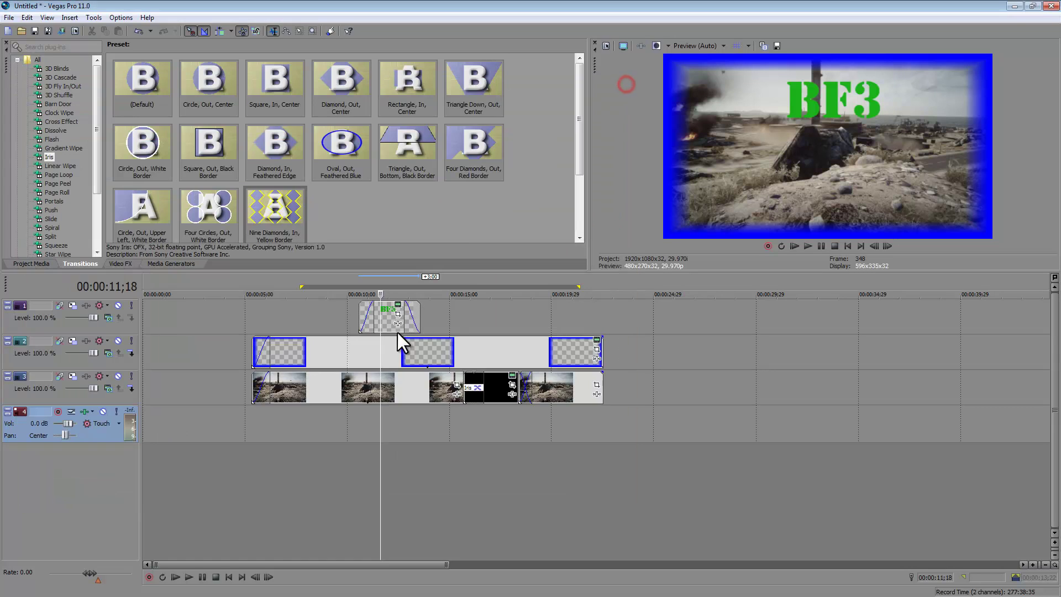
{"action": "left_click", "coordinate": [397, 314]}
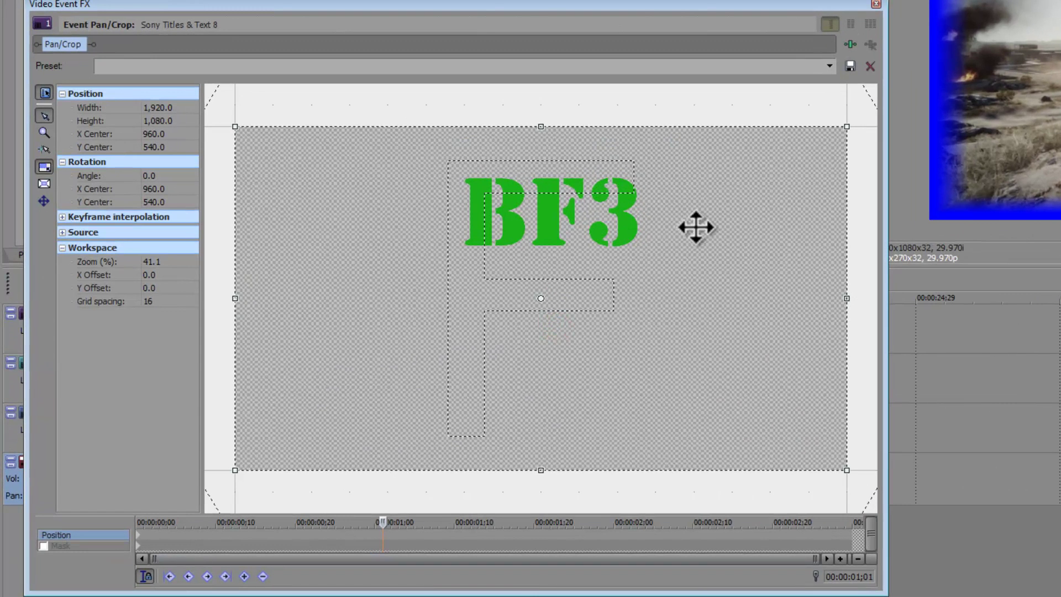
{"action": "scroll", "coordinate": [696, 227], "scroll_direction": "down", "scroll_amount": 4}
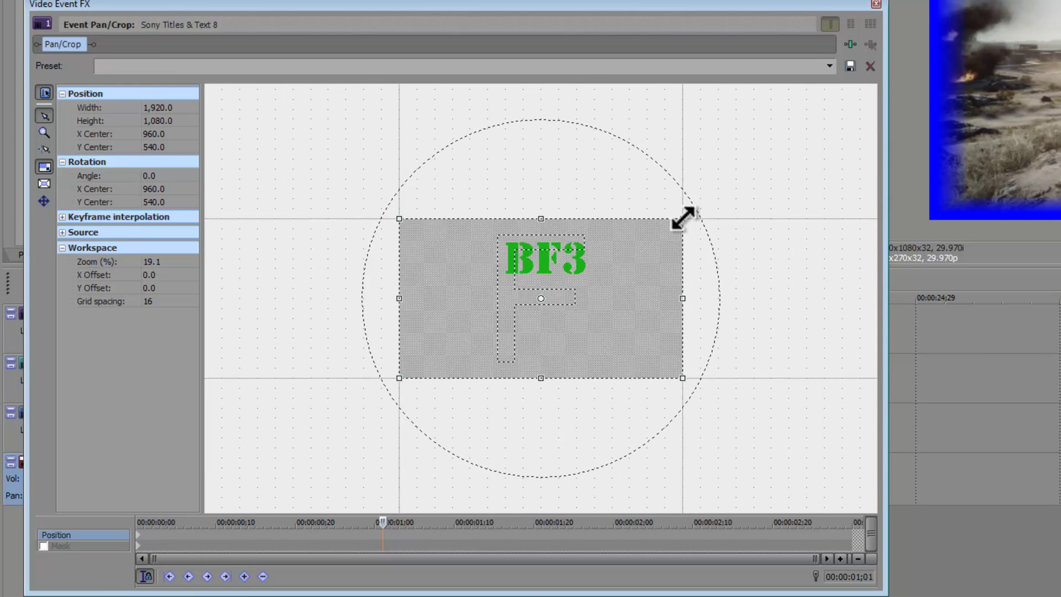
{"action": "left_click_drag", "start_coordinate": [683, 217], "coordinate": [975, 22]}
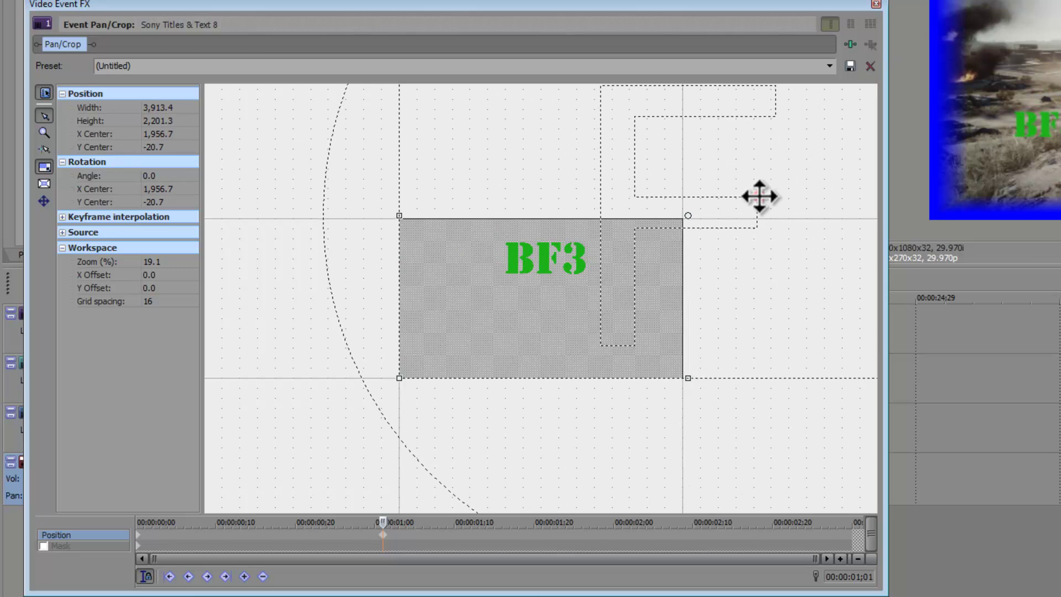
{"action": "left_click_drag", "start_coordinate": [758, 197], "coordinate": [687, 235]}
{"action": "left_click_drag", "start_coordinate": [594, 278], "coordinate": [561, 330]}
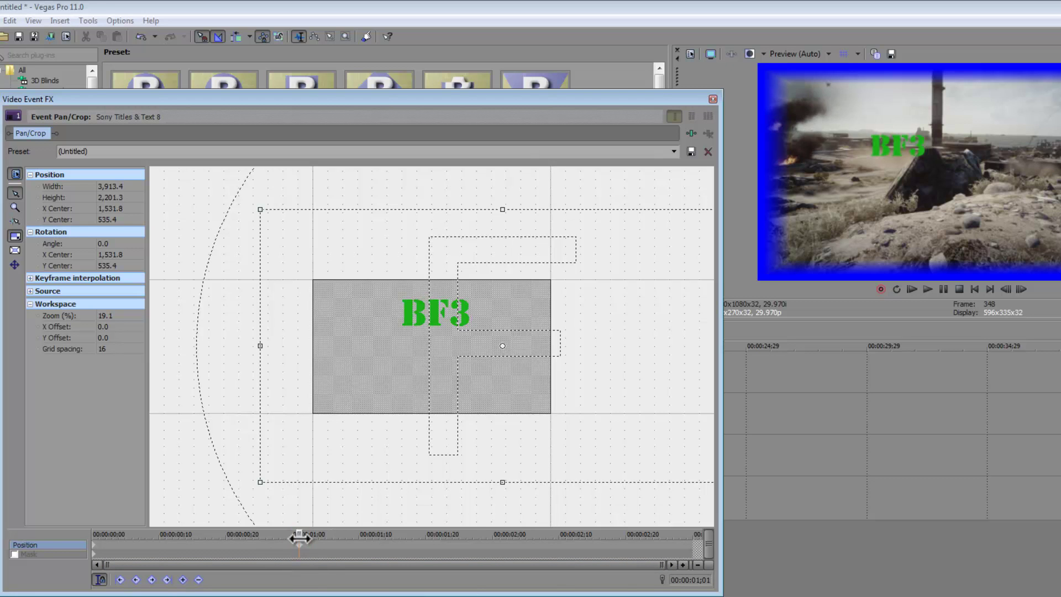
{"action": "left_click_drag", "start_coordinate": [456, 338], "coordinate": [436, 351]}
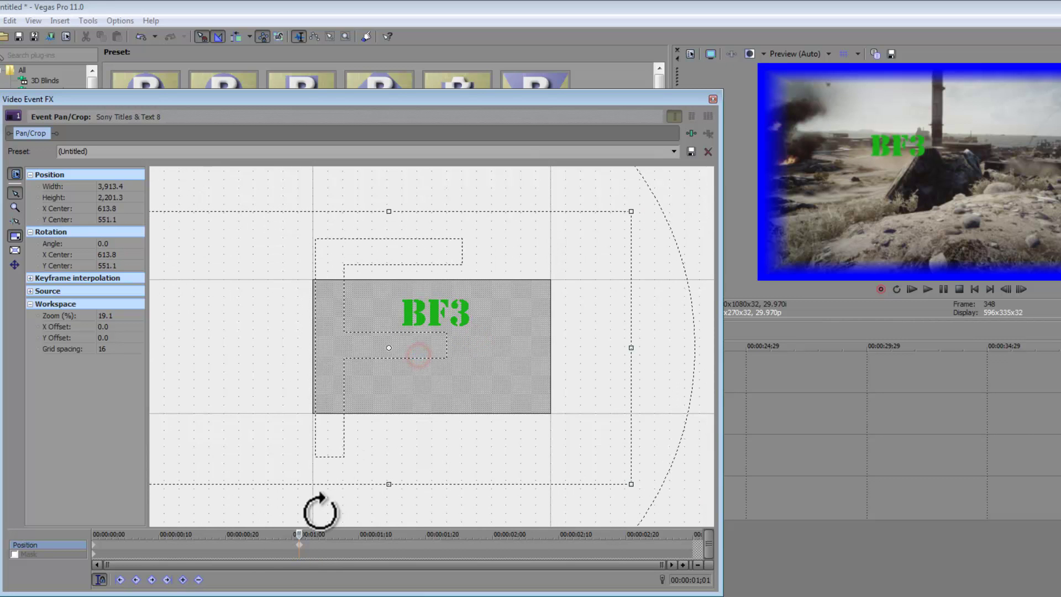
{"action": "left_click_drag", "start_coordinate": [387, 415], "coordinate": [447, 446]}
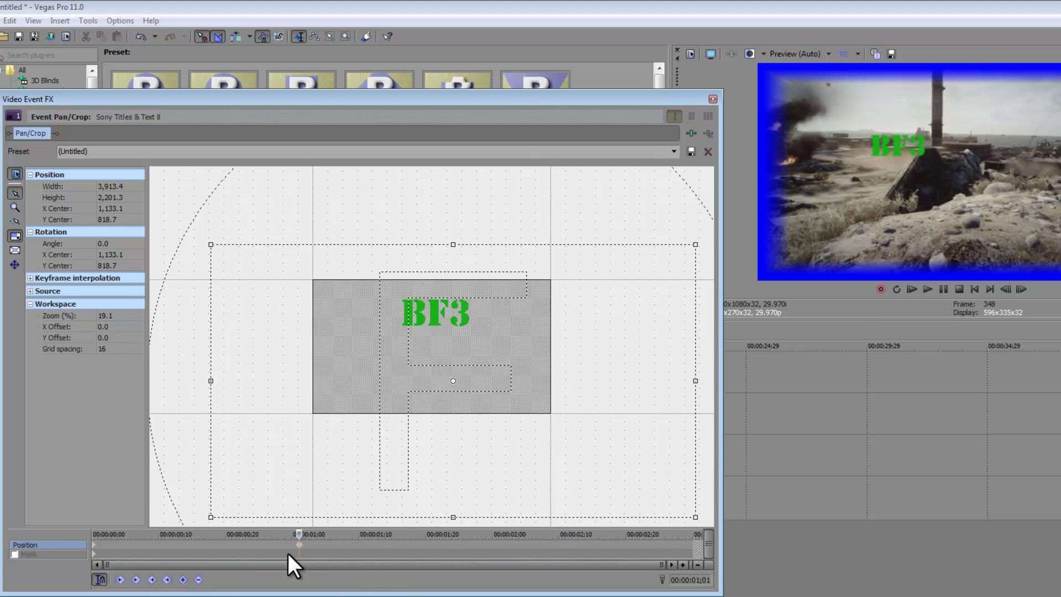
{"action": "left_click", "coordinate": [308, 550]}
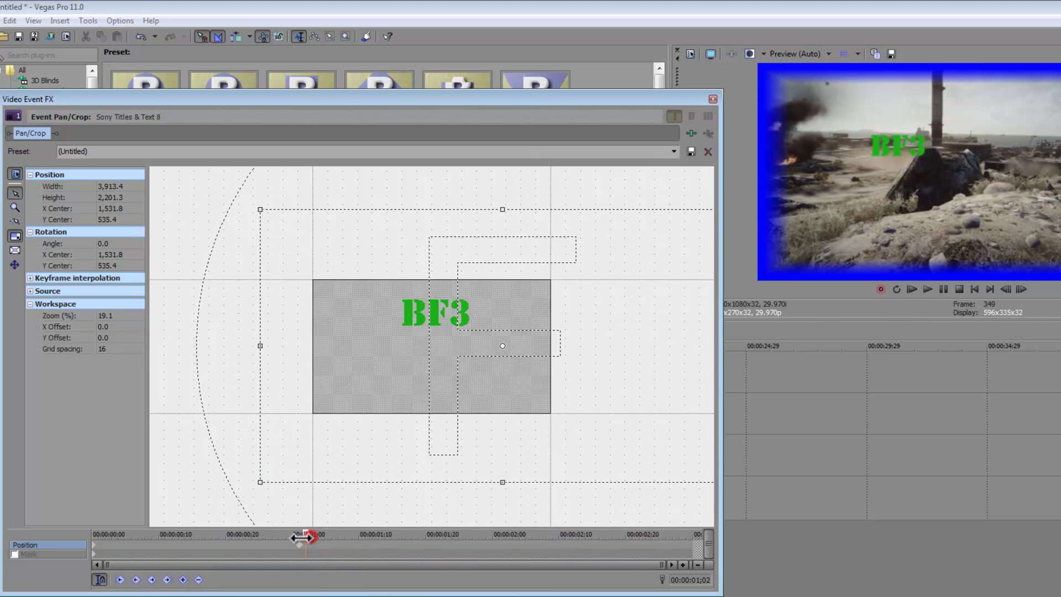
{"action": "left_click_drag", "start_coordinate": [301, 538], "coordinate": [297, 535]}
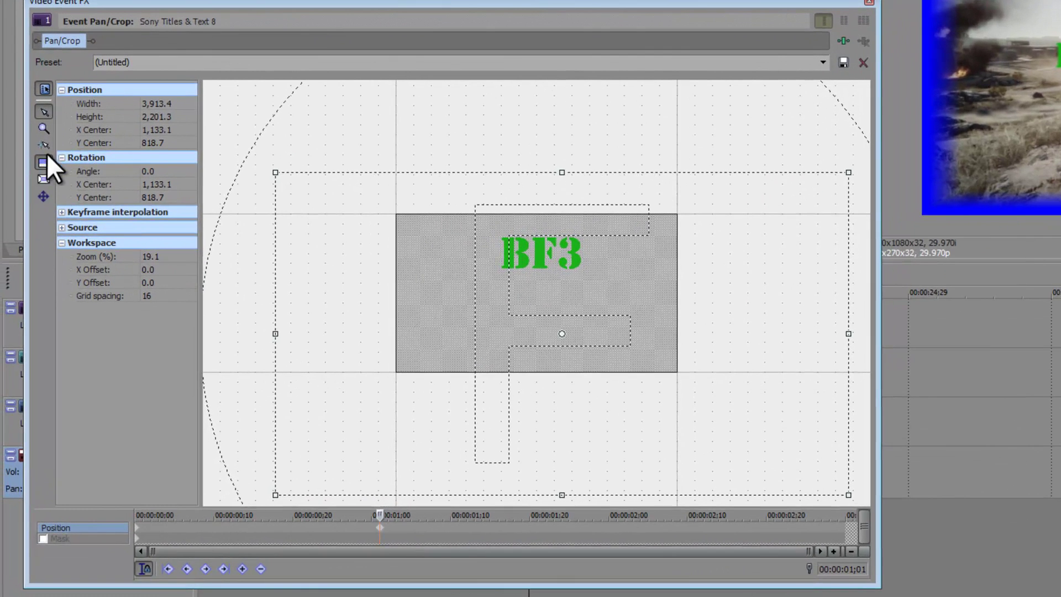
- Toggle unrestricted movement, scale-about-centre and keep-aspect-ratio, and sync pan/crop time with the timeline
{"action": "left_click", "coordinate": [41, 196]}
{"action": "left_click", "coordinate": [41, 177]}
{"action": "left_click", "coordinate": [42, 161]}
{"action": "left_click", "coordinate": [143, 568]}
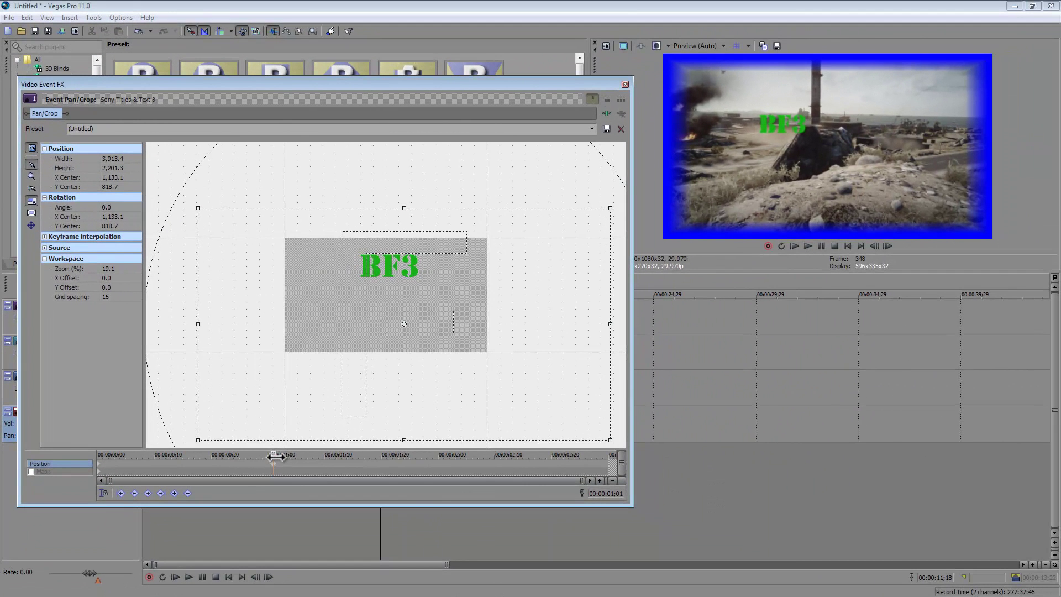
- Preview the title animation, then return to the 01;01 keyframe
{"action": "left_click_drag", "start_coordinate": [274, 456], "coordinate": [404, 456]}
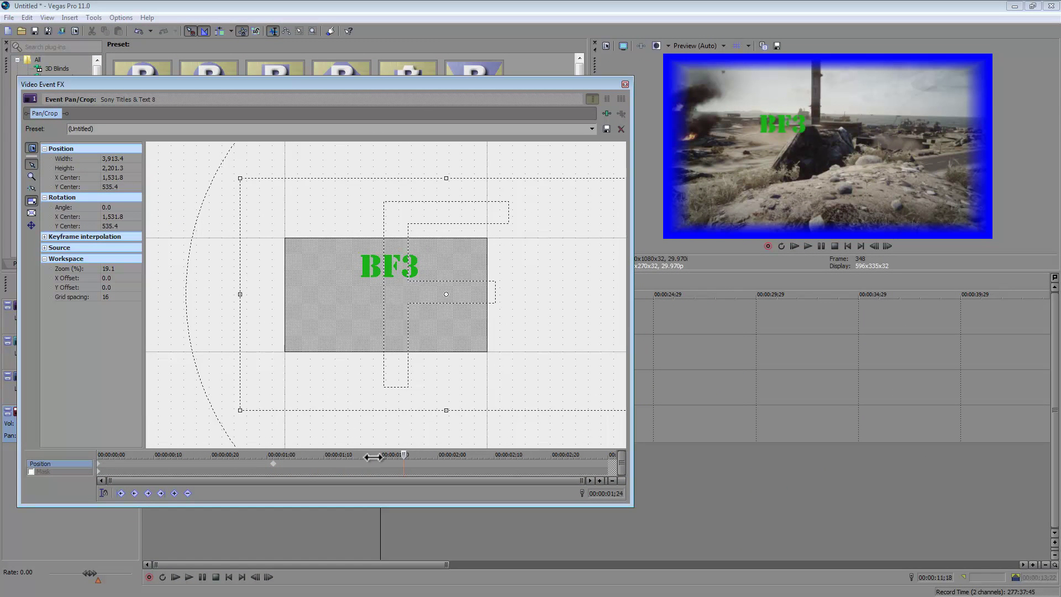
{"action": "left_click", "coordinate": [120, 493]}
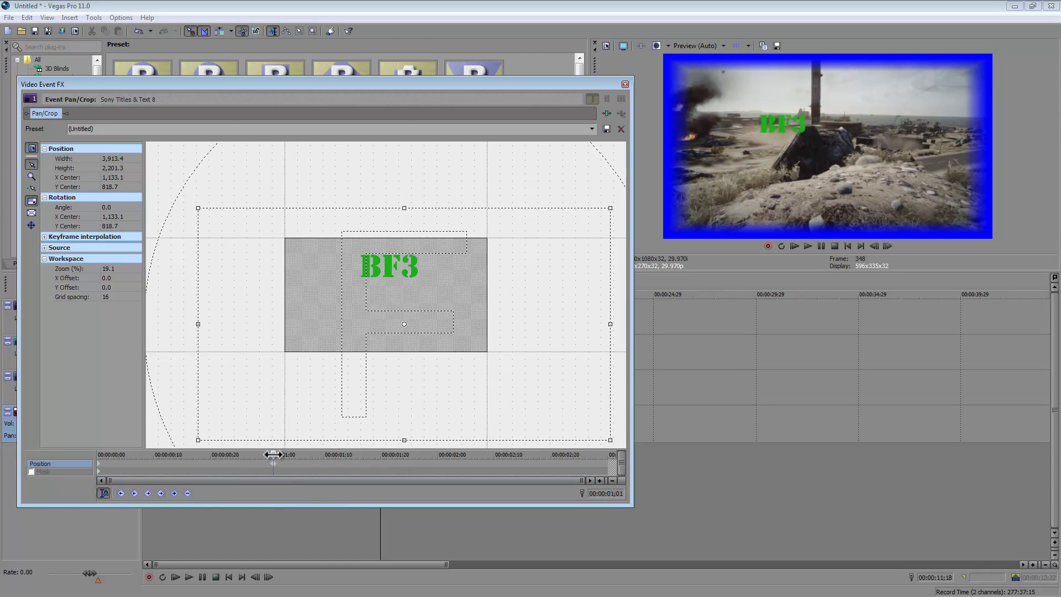
{"action": "left_click", "coordinate": [222, 455]}
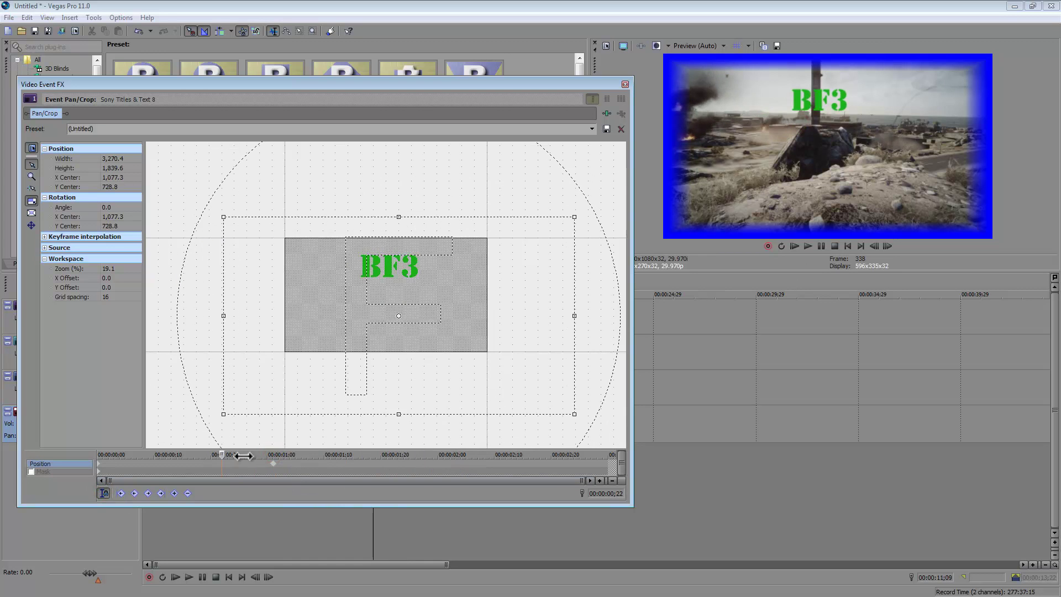
{"action": "left_click_drag", "start_coordinate": [244, 455], "coordinate": [130, 454]}
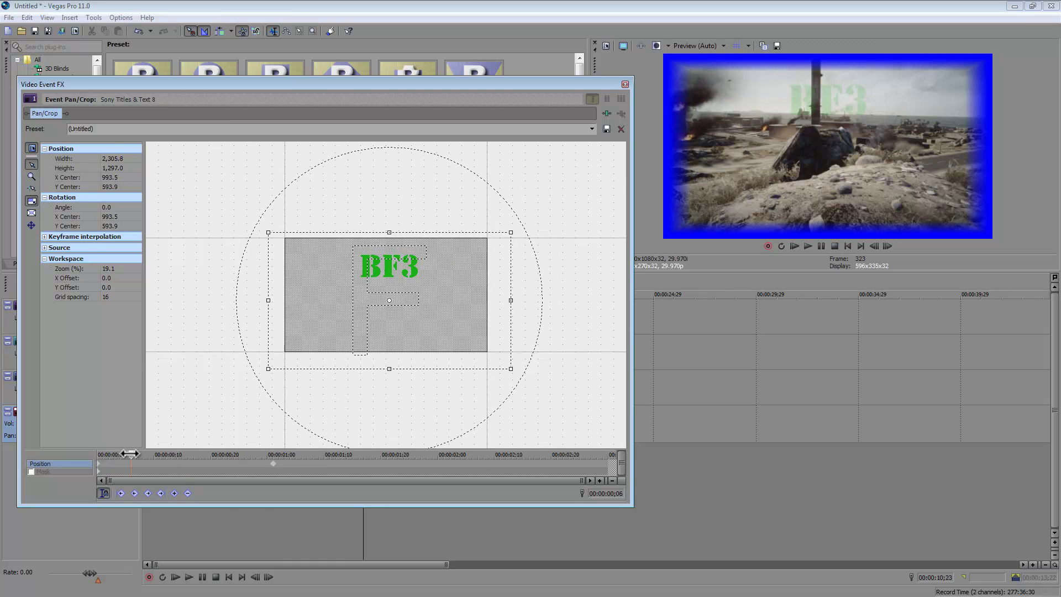
{"action": "left_click", "coordinate": [273, 465]}
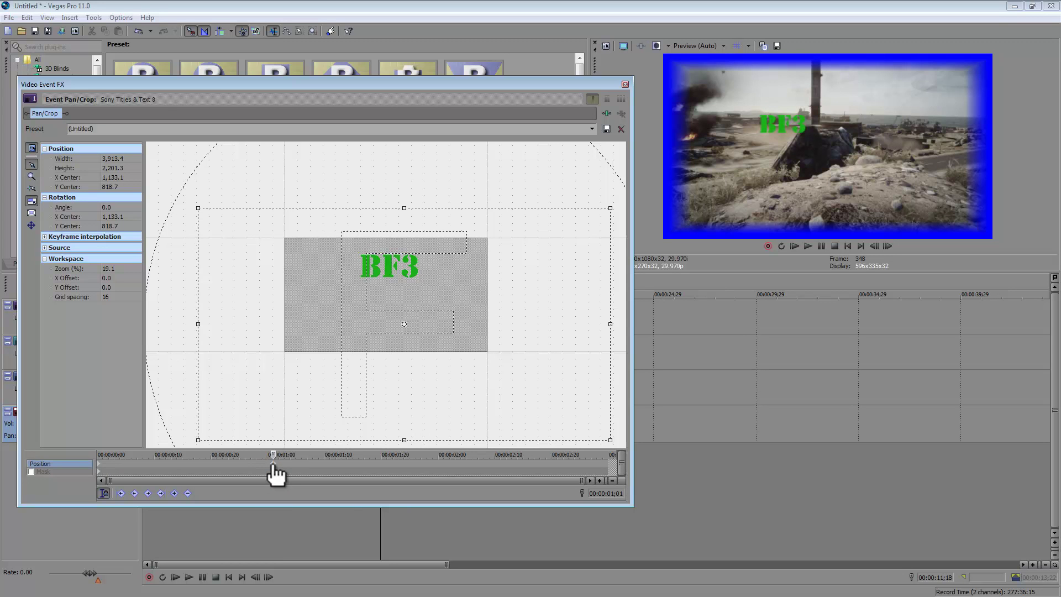
- Restore the 01;01 keyframe framing to 1920×1080 centred at 960, 540
{"action": "left_click_drag", "start_coordinate": [442, 298], "coordinate": [448, 248]}
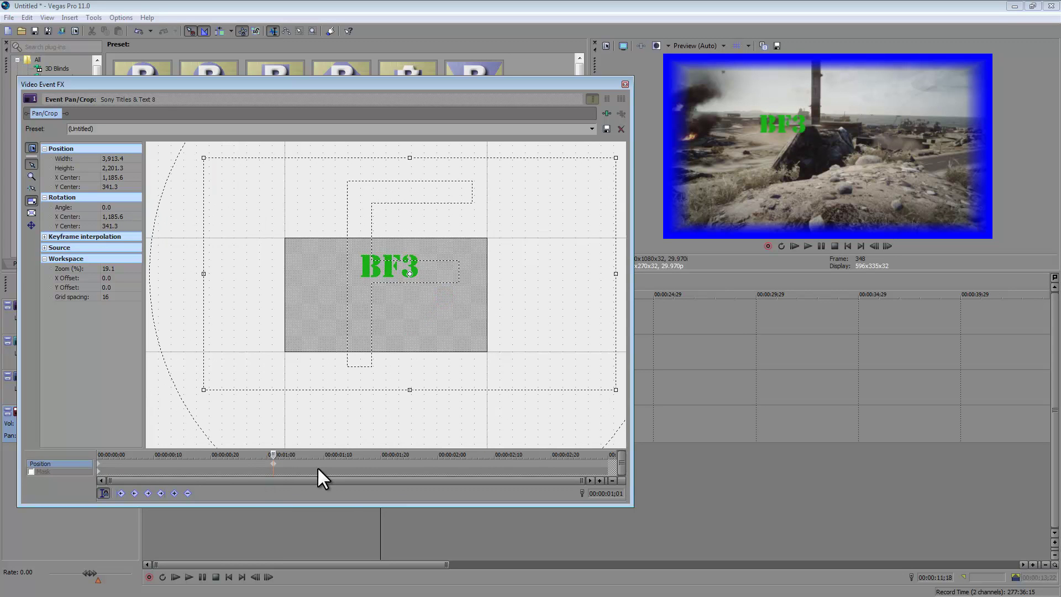
{"action": "left_click_drag", "start_coordinate": [414, 318], "coordinate": [403, 331]}
{"action": "right_click", "coordinate": [422, 318]}
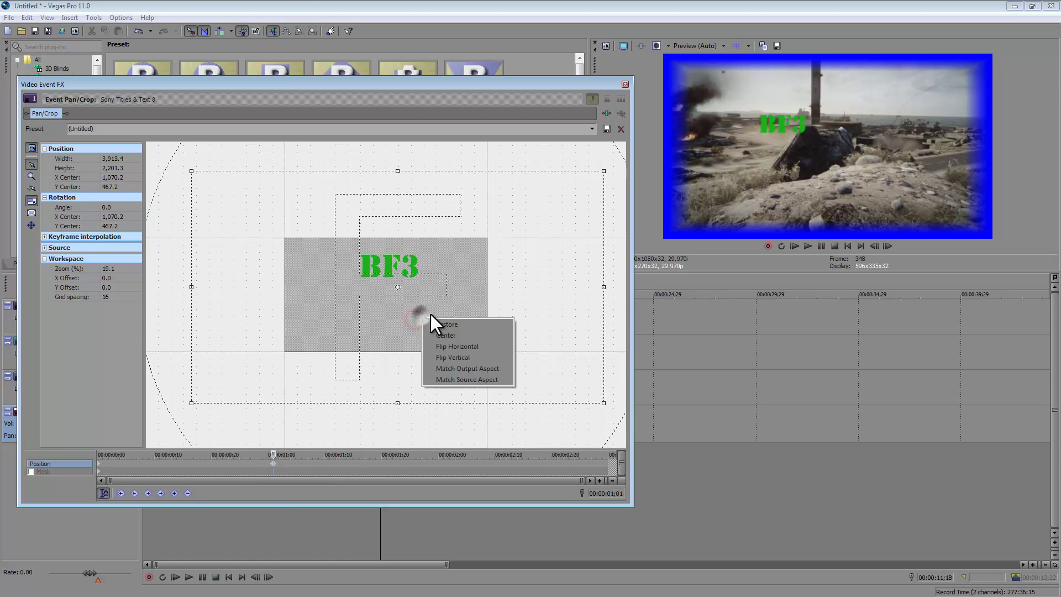
{"action": "left_click", "coordinate": [453, 323]}
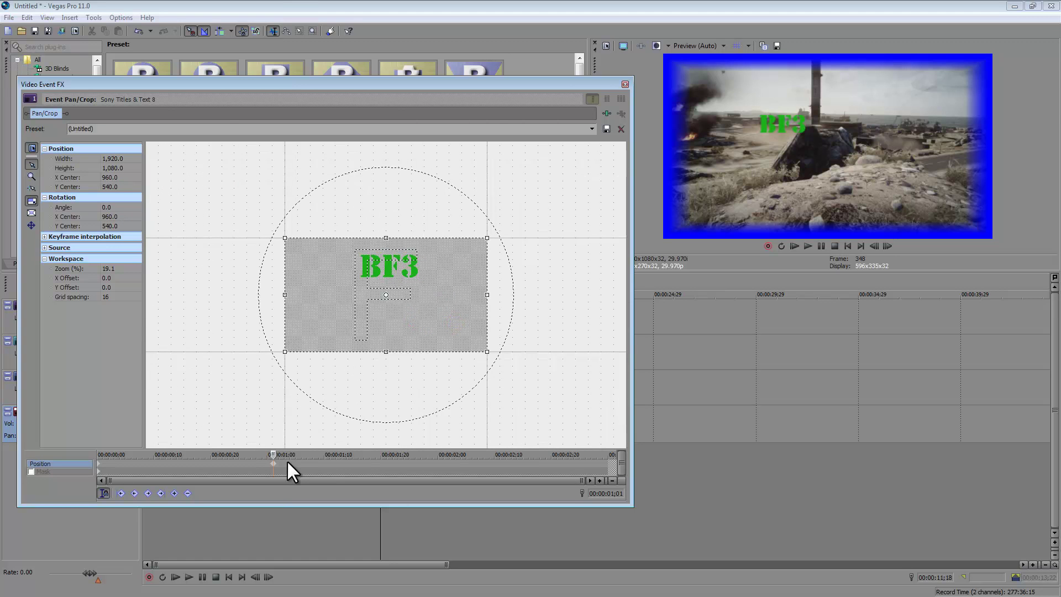
- Undo the last pan/crop change and scrub back to the start of the title
{"action": "mouse_move", "coordinate": [276, 460]}
{"action": "left_mouse_down"}
{"action": "mouse_move", "coordinate": [229, 456]}
{"action": "mouse_move", "coordinate": [285, 455]}
{"action": "left_mouse_up"}
{"action": "left_click", "coordinate": [273, 463]}
{"action": "key", "text": "ctrl+z"}
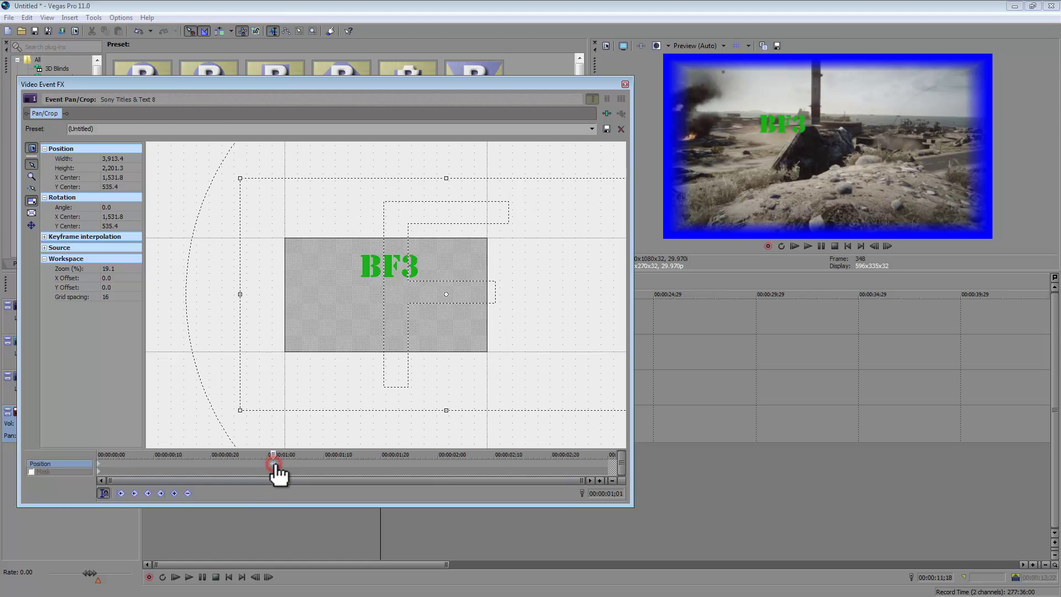
{"action": "left_click", "coordinate": [273, 462]}
{"action": "left_click_drag", "start_coordinate": [273, 454], "coordinate": [98, 458]}
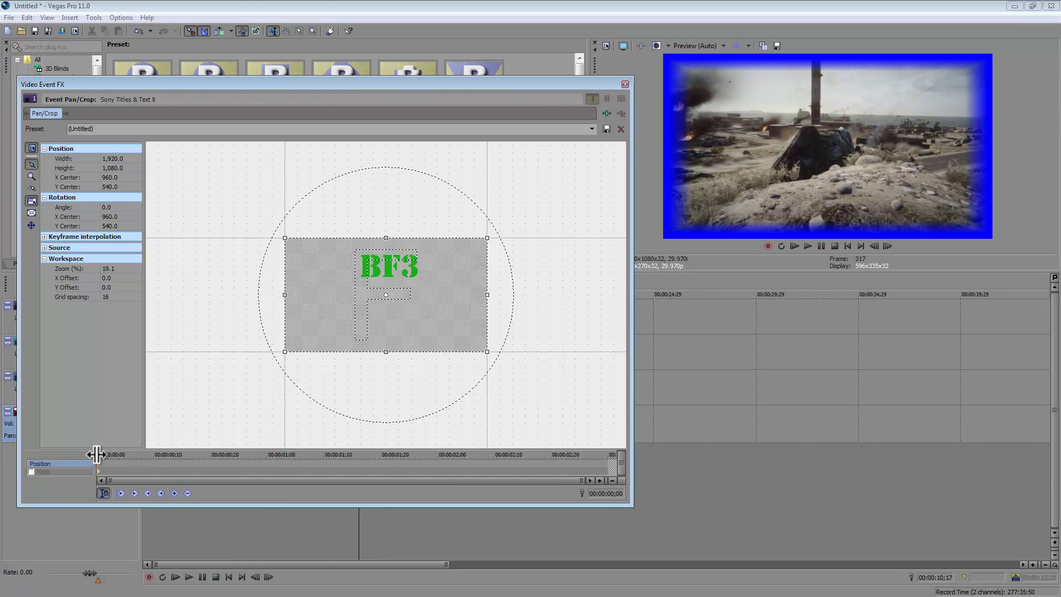
{"action": "left_click_drag", "start_coordinate": [106, 454], "coordinate": [203, 449]}
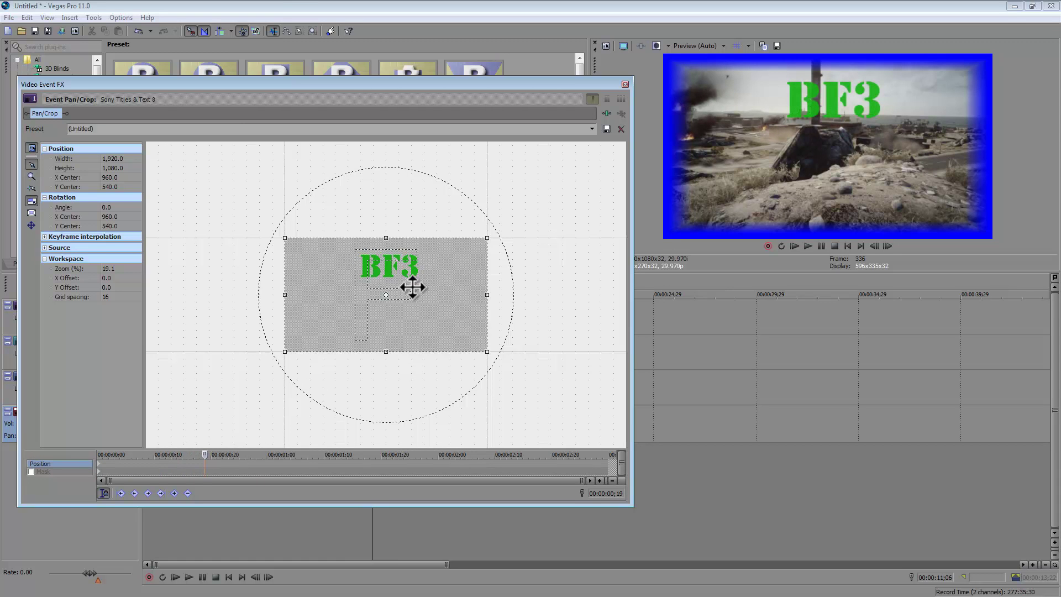
{"action": "left_click_drag", "start_coordinate": [203, 457], "coordinate": [100, 454]}
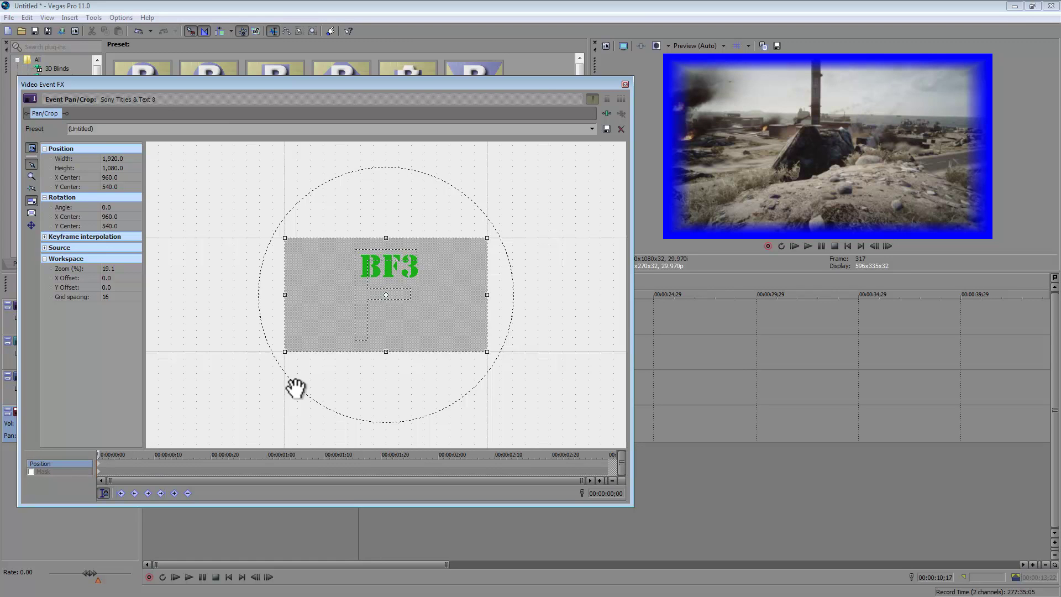
- Slide the title from X centre 1657.7 at the start to 414.4 by 02;23, then close the editor
{"action": "left_click_drag", "start_coordinate": [390, 283], "coordinate": [464, 283]}
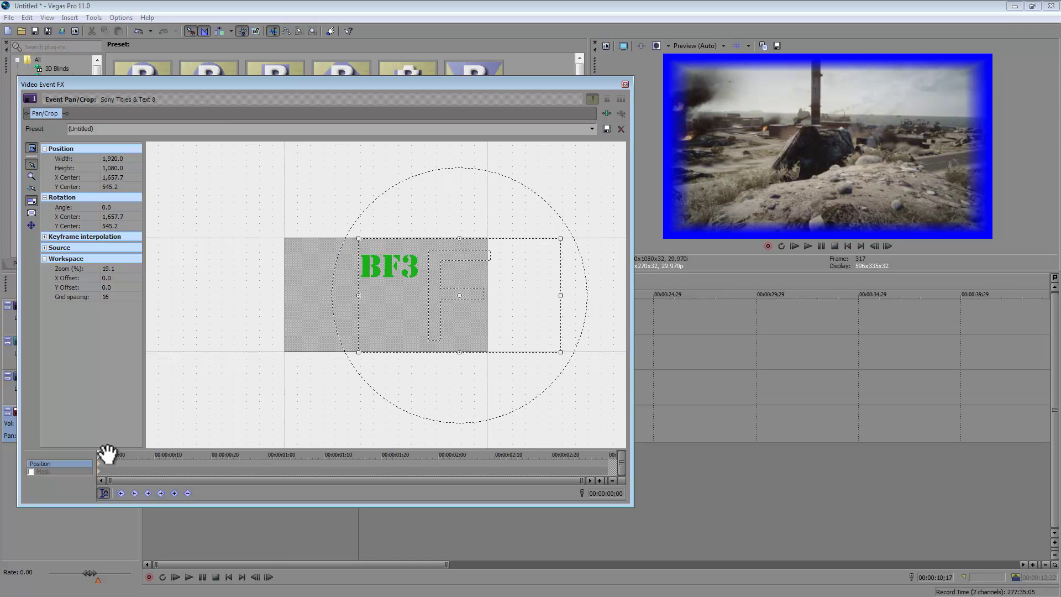
{"action": "left_click_drag", "start_coordinate": [105, 455], "coordinate": [598, 450]}
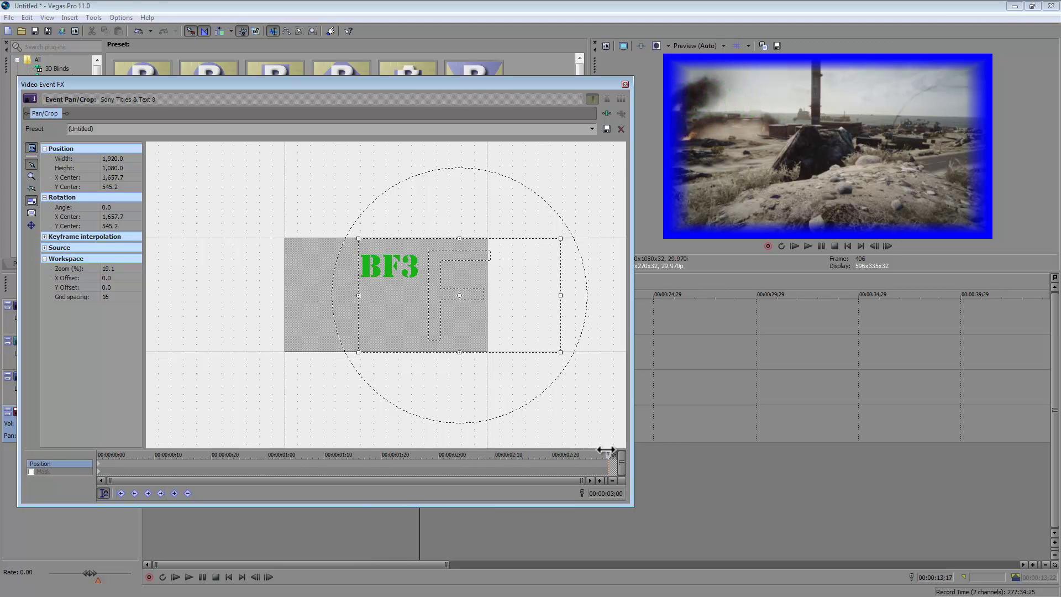
{"action": "left_click_drag", "start_coordinate": [472, 300], "coordinate": [332, 308]}
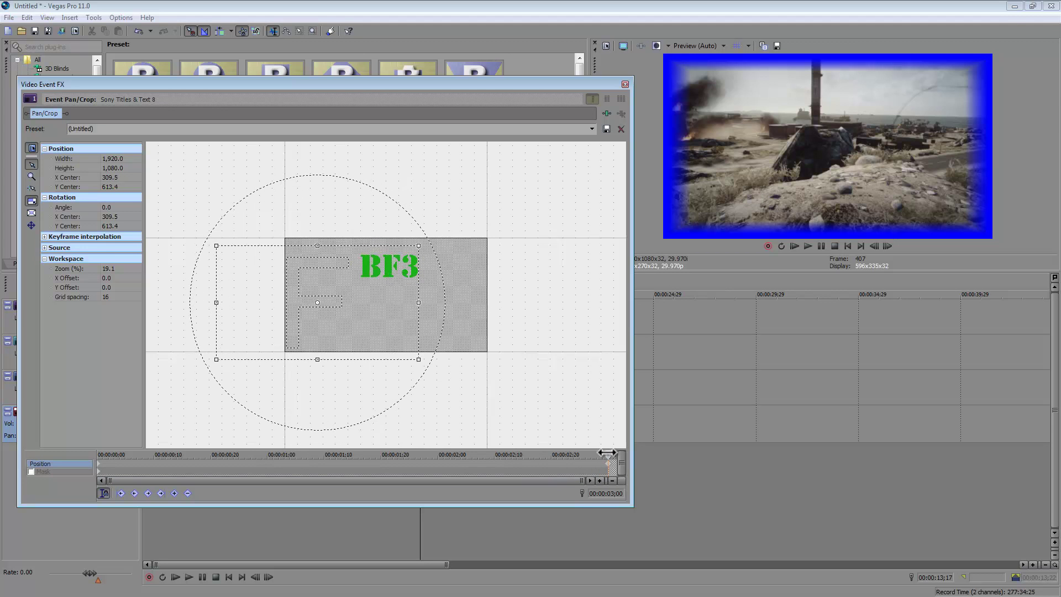
{"action": "left_click_drag", "start_coordinate": [607, 453], "coordinate": [99, 454]}
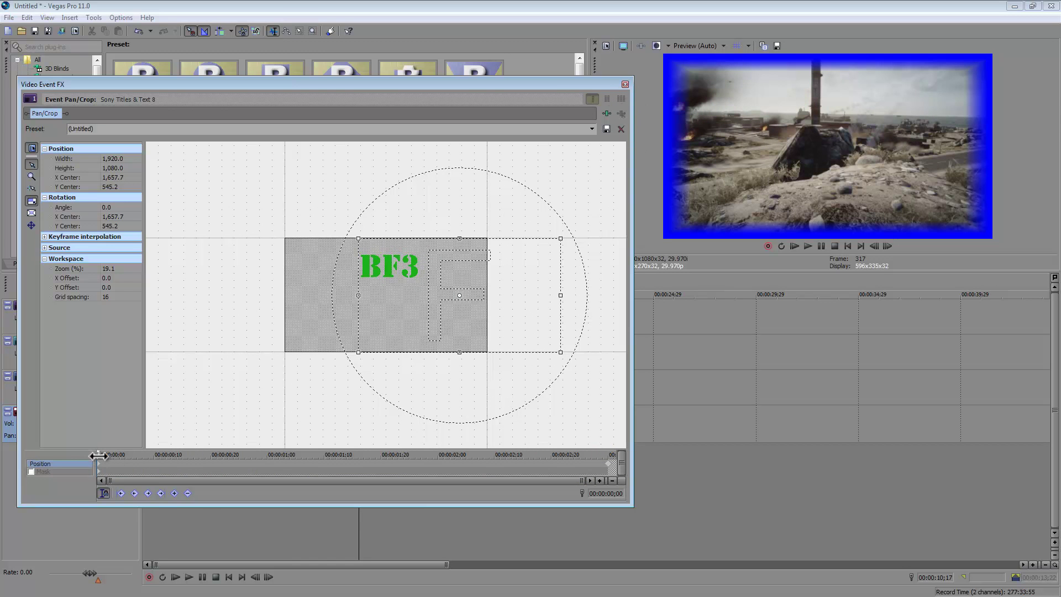
{"action": "left_click_drag", "start_coordinate": [98, 454], "coordinate": [568, 475]}
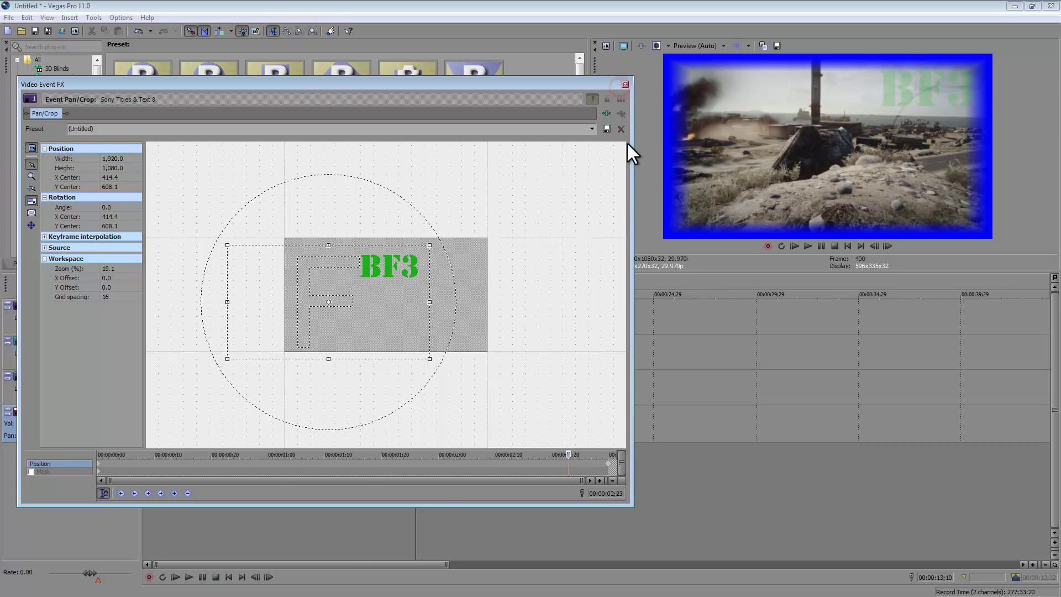
{"action": "left_click", "coordinate": [624, 84]}
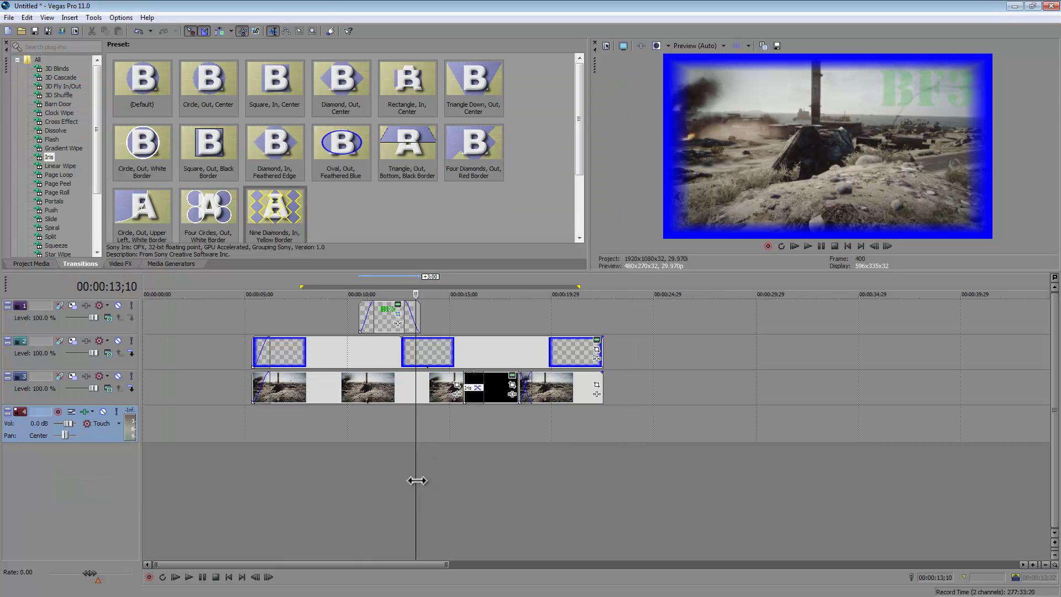
{"action": "left_click_drag", "start_coordinate": [417, 480], "coordinate": [360, 489]}
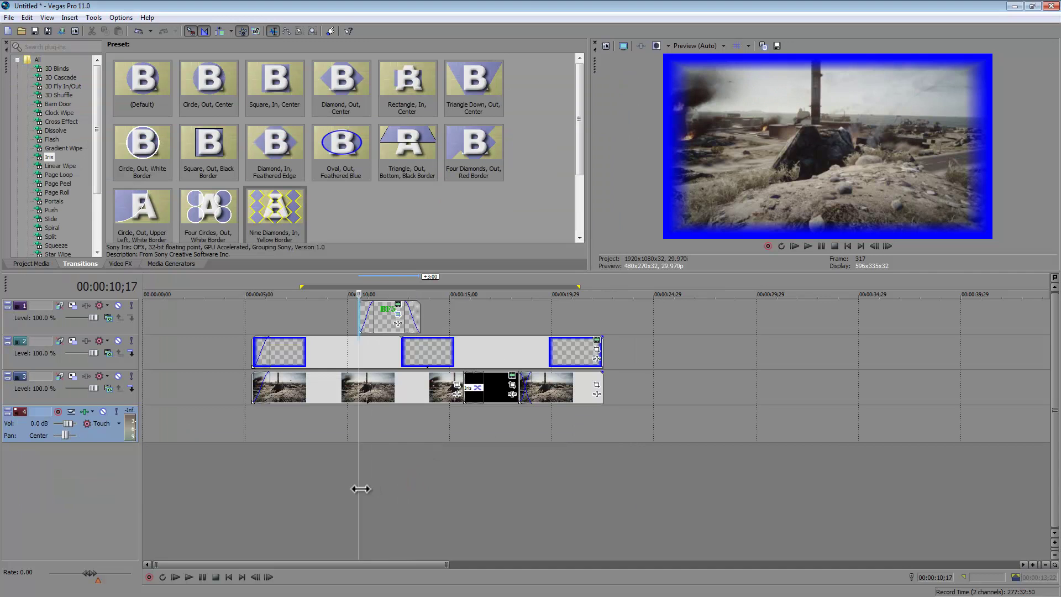
- Reopen the BF3 pan/crop and shrink the framing to about 960x540 so BF3 appears large
{"action": "left_click", "coordinate": [398, 311]}
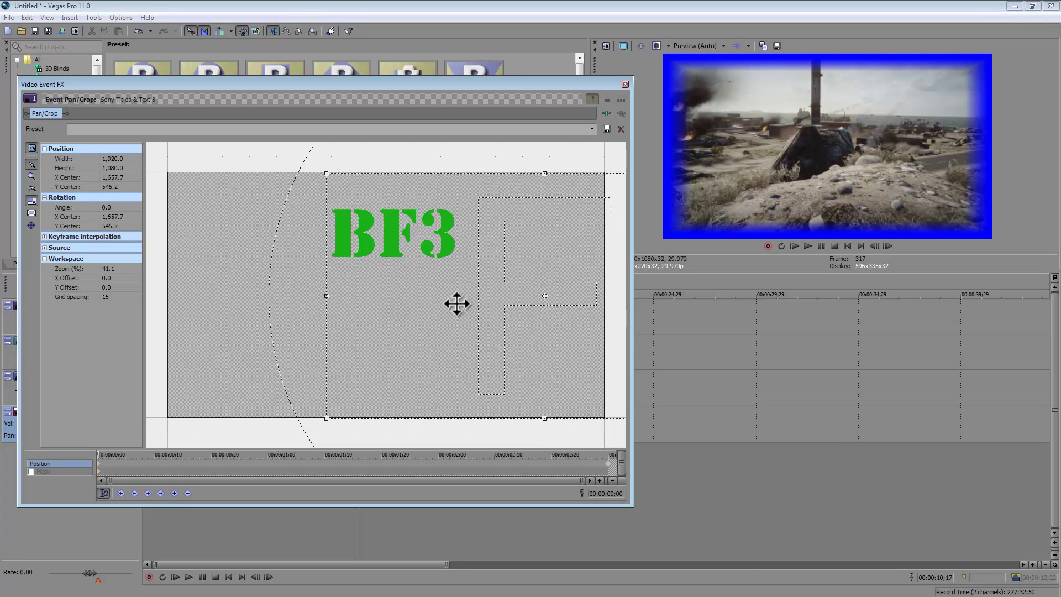
{"action": "scroll", "coordinate": [457, 303], "scroll_direction": "down", "scroll_amount": 5}
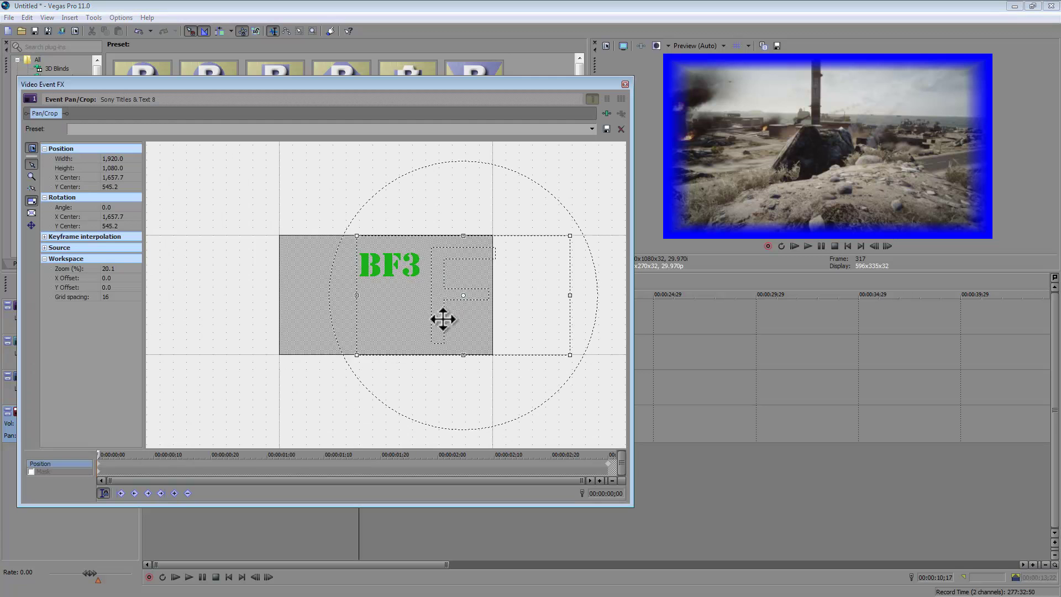
{"action": "left_click_drag", "start_coordinate": [444, 319], "coordinate": [289, 328]}
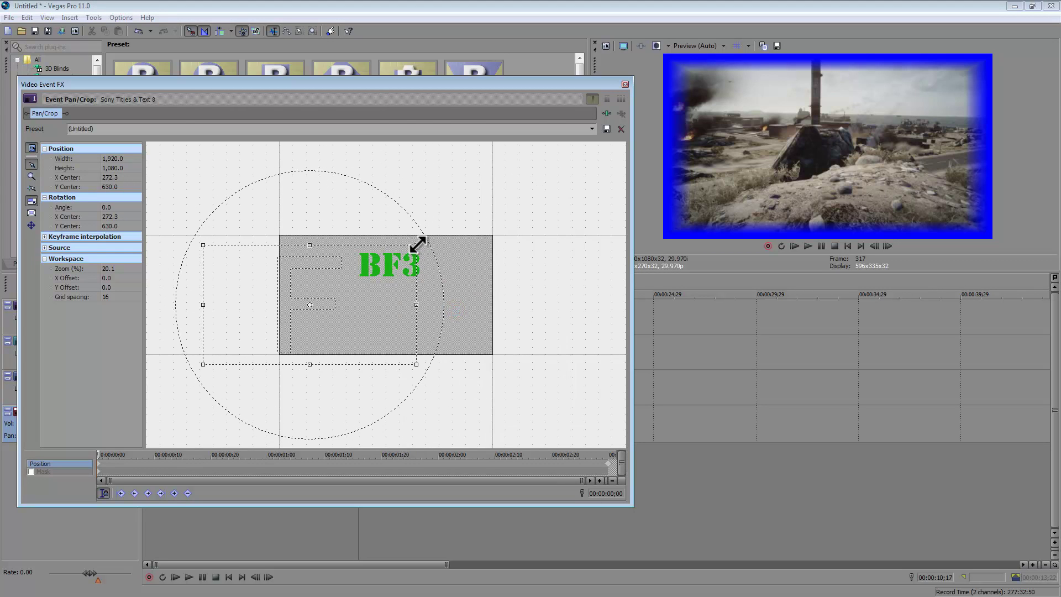
{"action": "left_click_drag", "start_coordinate": [417, 243], "coordinate": [551, 161]}
{"action": "left_click_drag", "start_coordinate": [429, 265], "coordinate": [447, 282]}
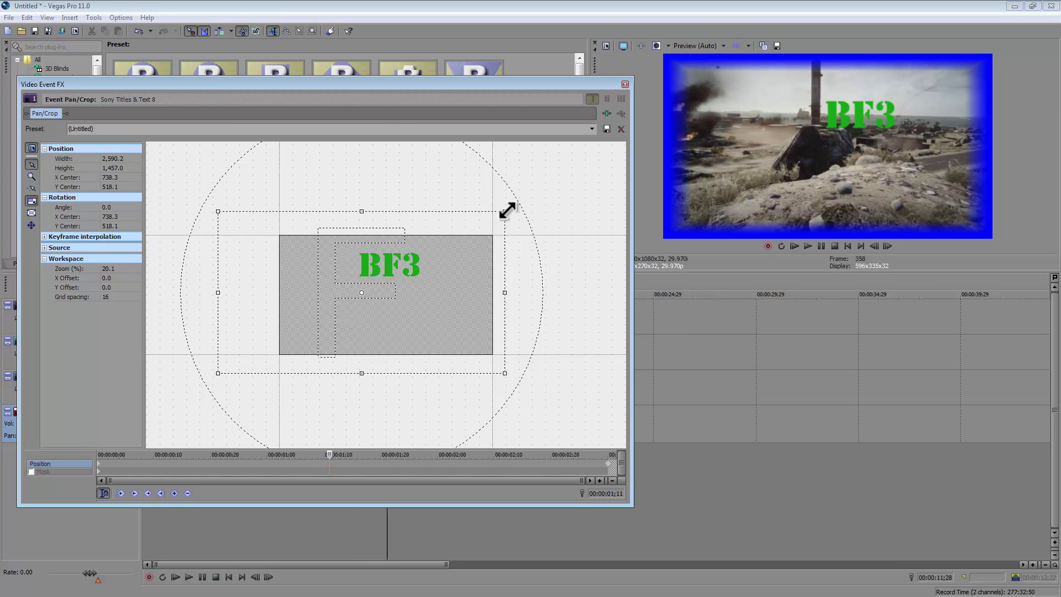
{"action": "left_click_drag", "start_coordinate": [506, 210], "coordinate": [308, 305]}
{"action": "left_click_drag", "start_coordinate": [243, 356], "coordinate": [362, 284]}
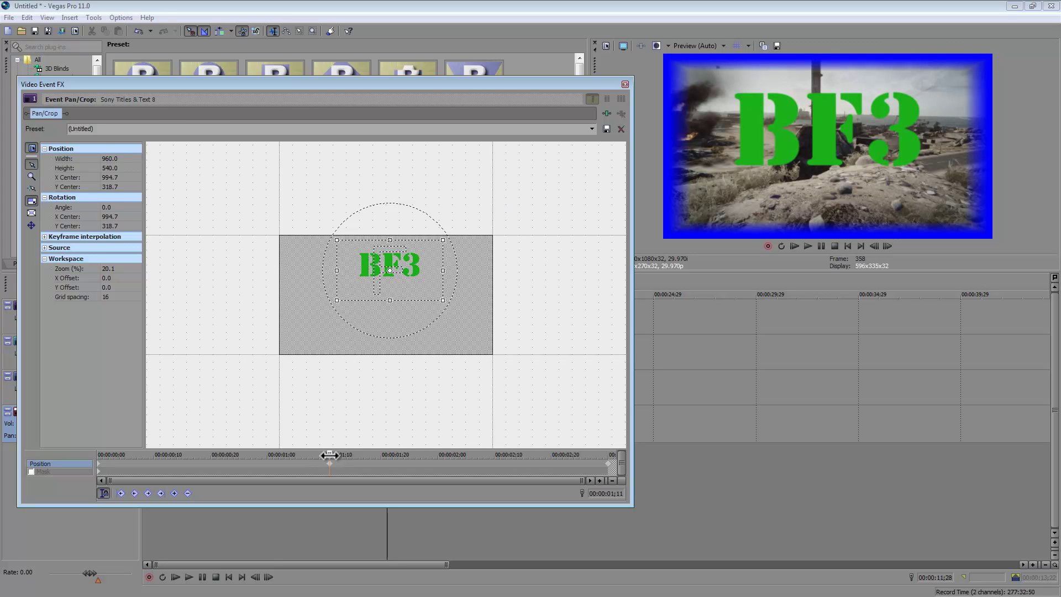
- Restore the starting framing to the full frame and offset it right and down
{"action": "left_click_drag", "start_coordinate": [330, 455], "coordinate": [97, 449]}
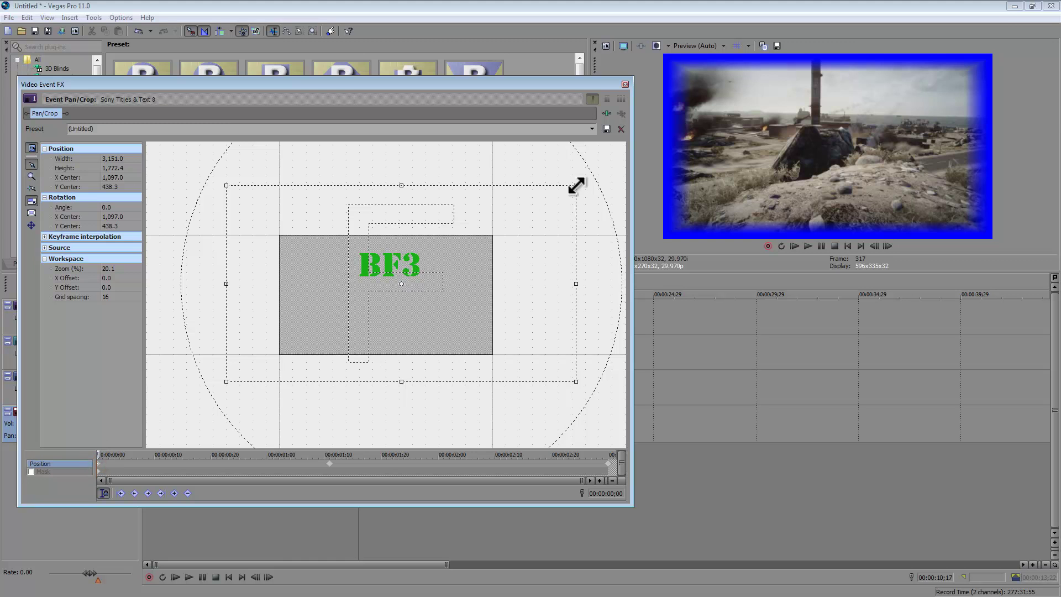
{"action": "right_click", "coordinate": [456, 264]}
{"action": "left_click", "coordinate": [474, 273]}
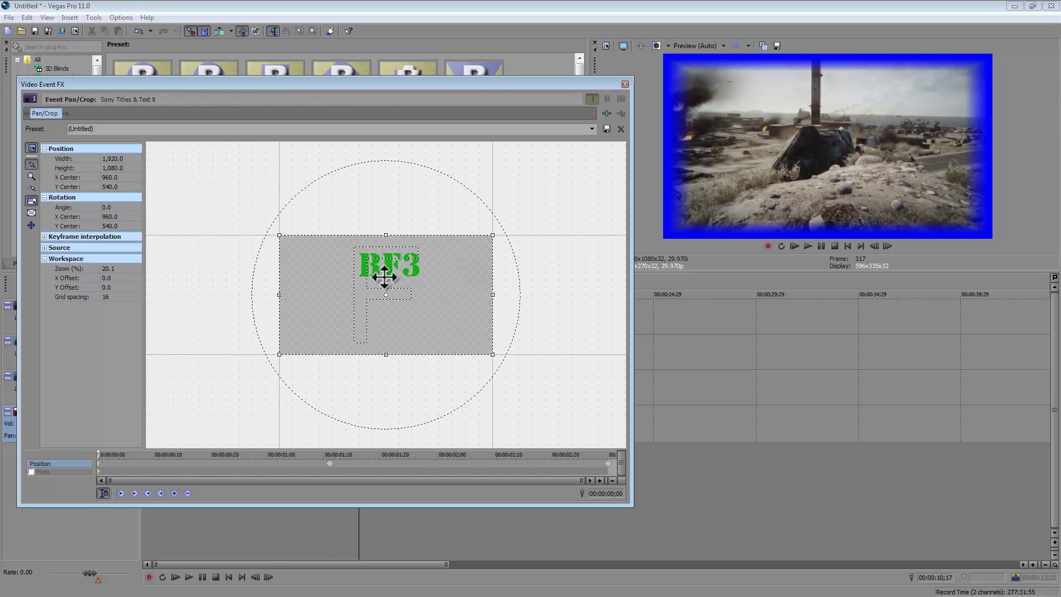
{"action": "left_click_drag", "start_coordinate": [384, 276], "coordinate": [435, 288]}
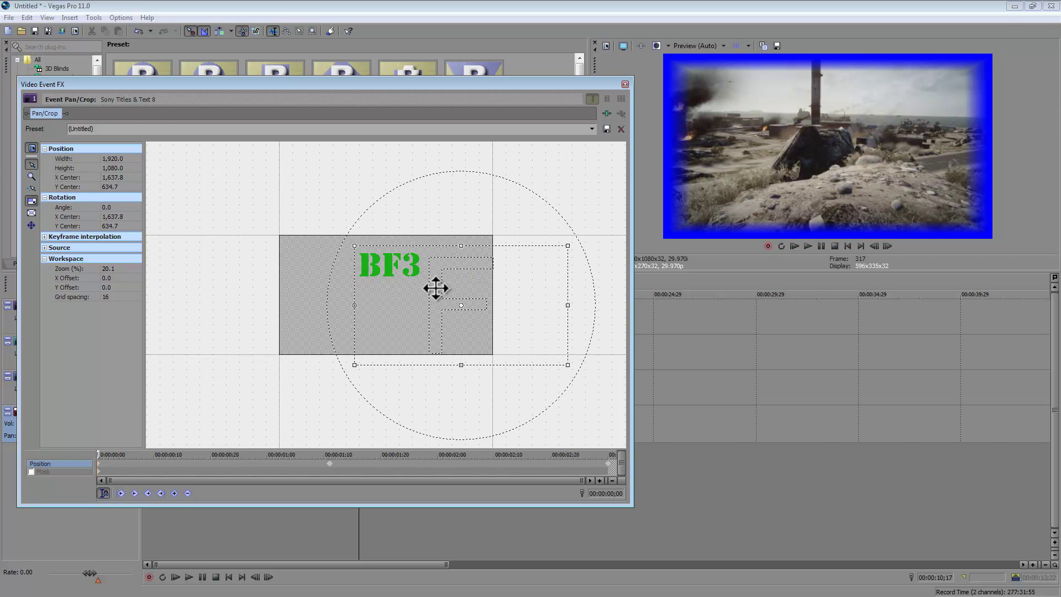
- Rotate the title to about 179.7° at the 01;11 keyframe and review from the start
{"action": "left_click_drag", "start_coordinate": [100, 454], "coordinate": [581, 432]}
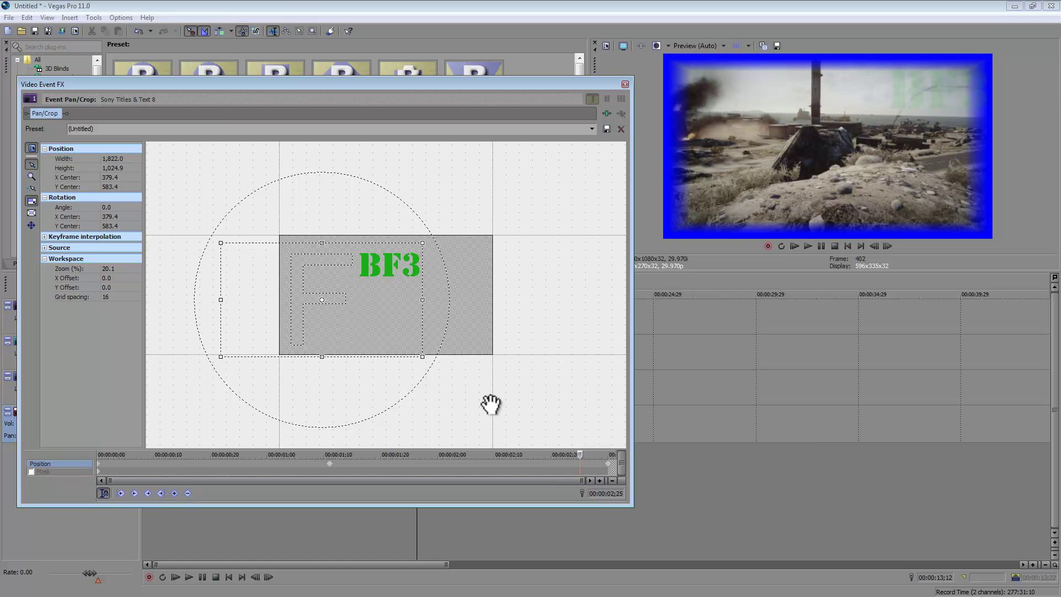
{"action": "left_click", "coordinate": [329, 464]}
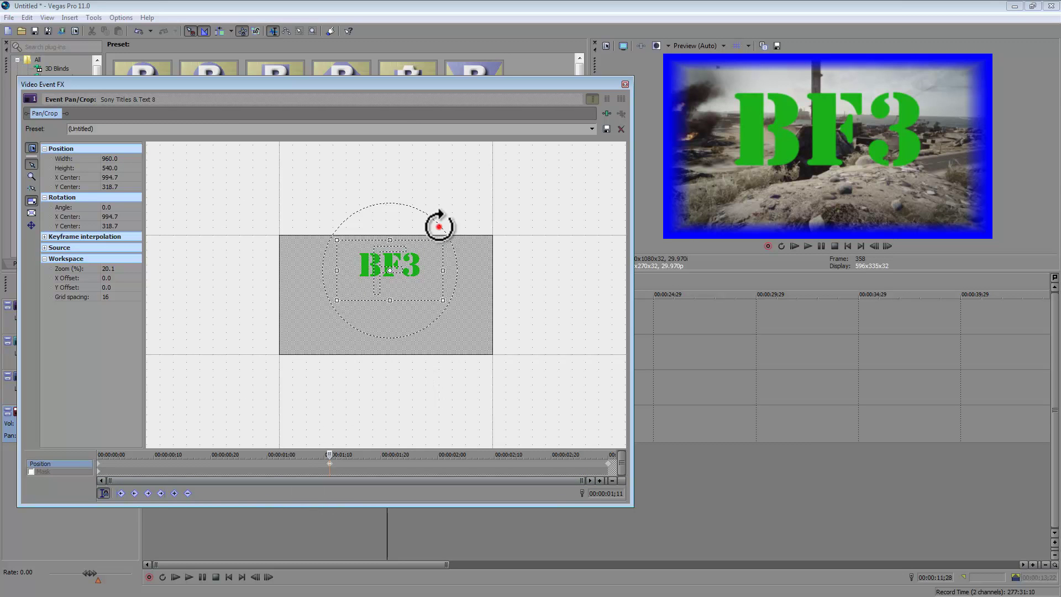
{"action": "left_click_drag", "start_coordinate": [436, 225], "coordinate": [338, 314]}
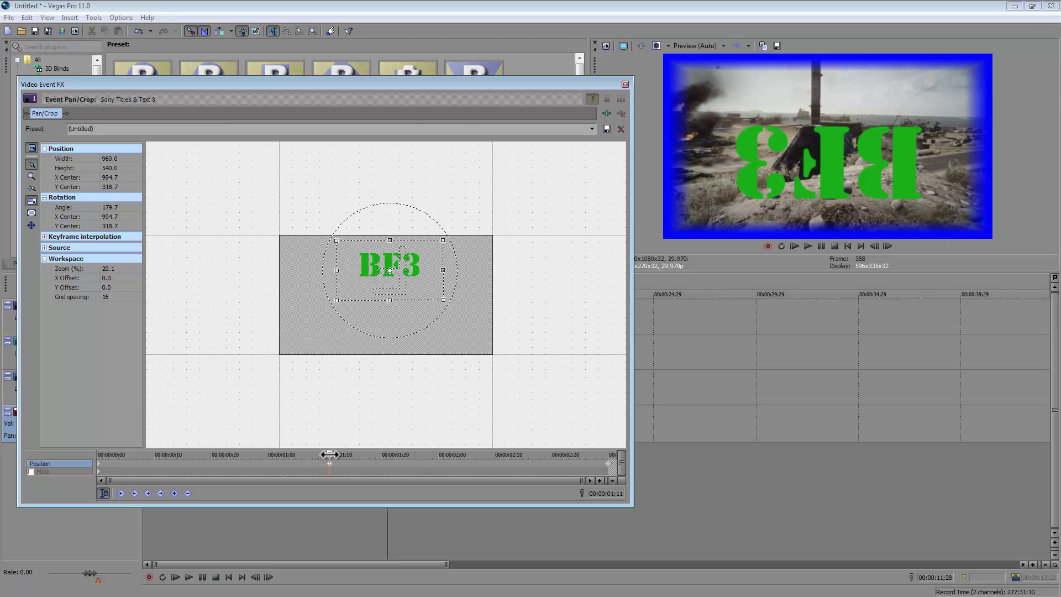
{"action": "left_click_drag", "start_coordinate": [327, 455], "coordinate": [95, 438]}
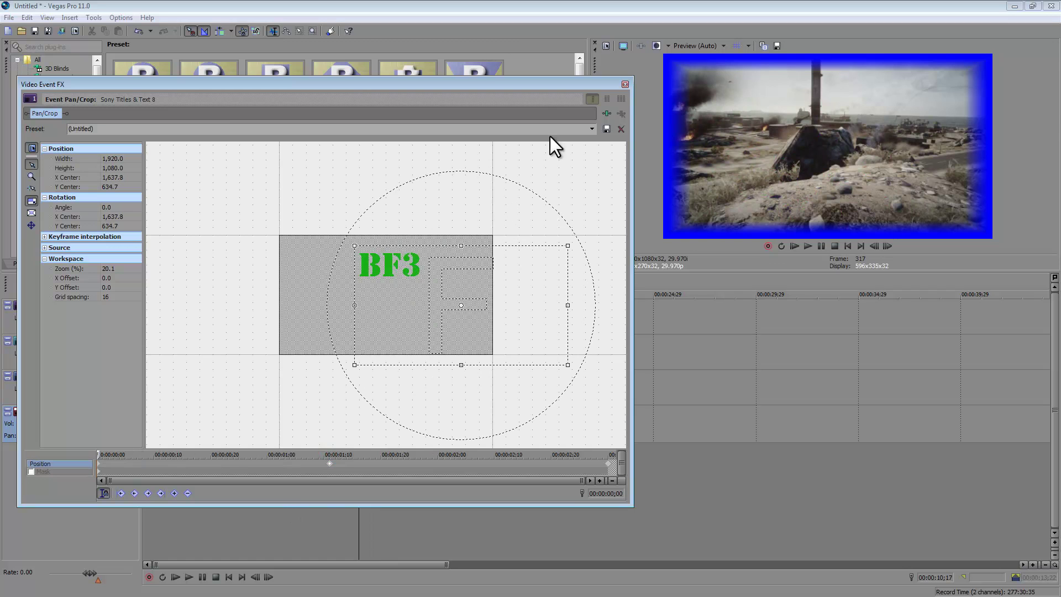
- Close the pan/crop editor, lengthen the BF3 title event, and play the project
{"action": "left_click", "coordinate": [624, 85]}
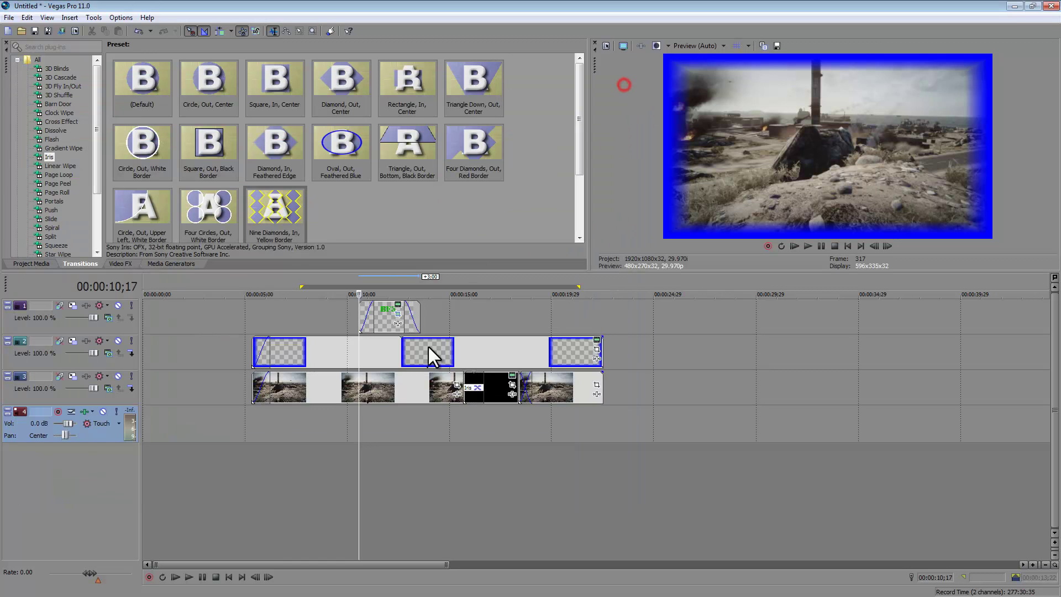
{"action": "left_click_drag", "start_coordinate": [356, 417], "coordinate": [250, 418]}
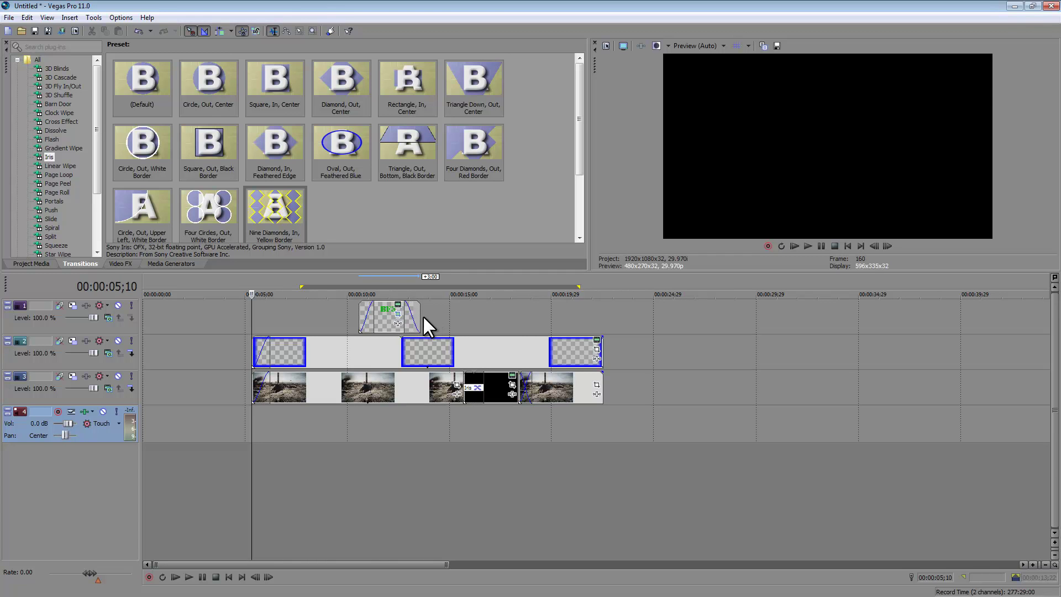
{"action": "left_click_drag", "start_coordinate": [418, 318], "coordinate": [449, 318]}
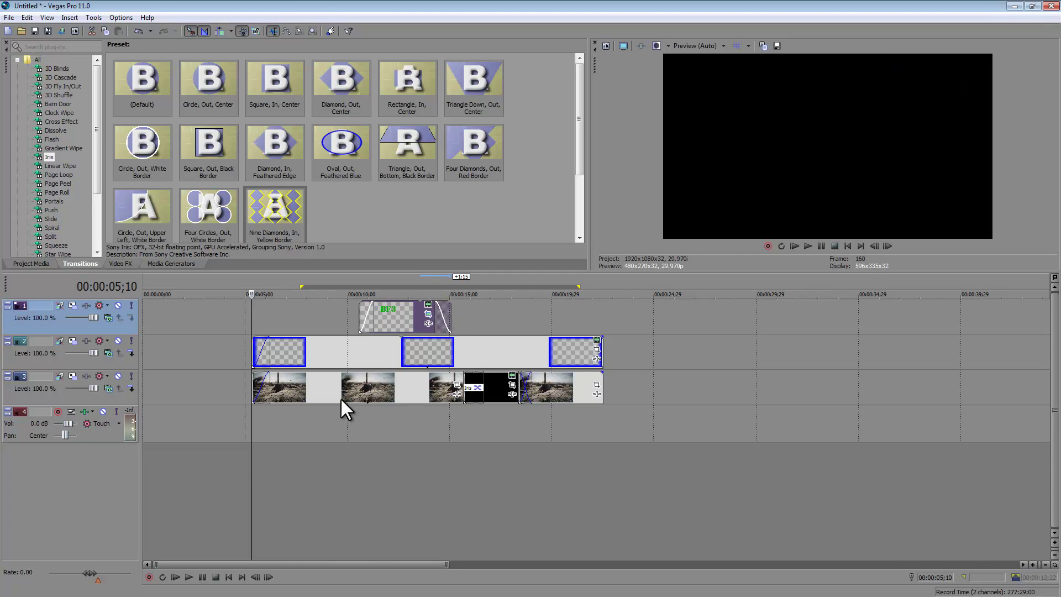
{"action": "left_click", "coordinate": [189, 577]}
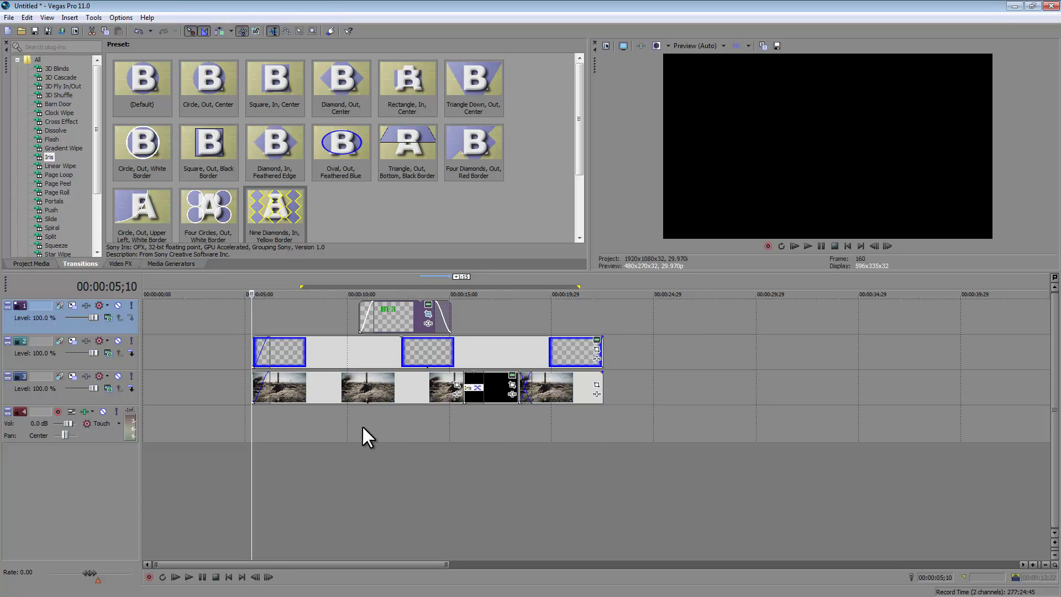
- Select the Battlefield clips on the bottom video track
{"action": "left_click", "coordinate": [318, 449]}
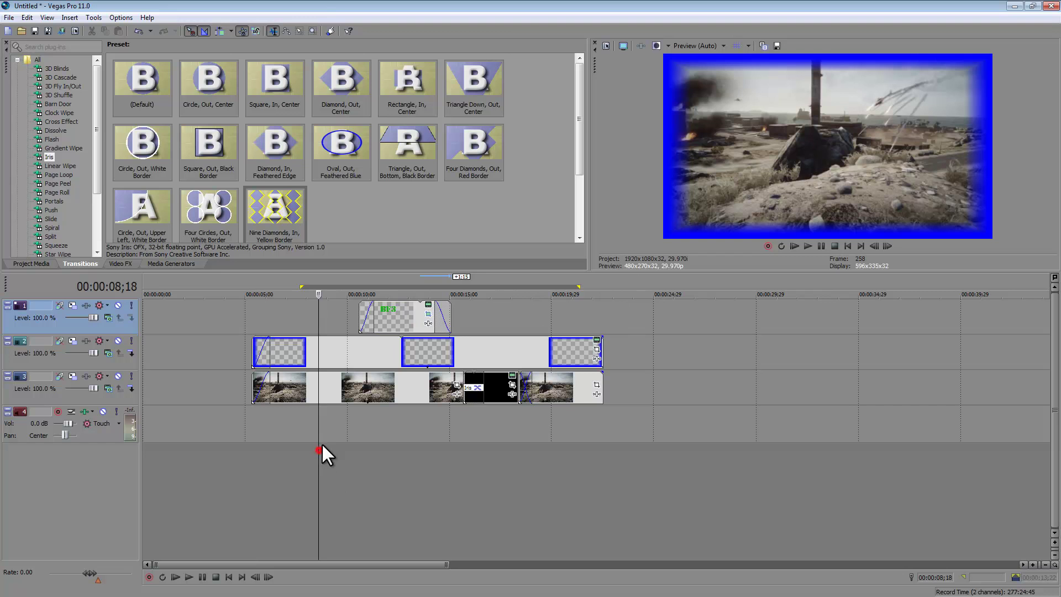
{"action": "left_click", "coordinate": [601, 419]}
{"action": "left_click", "coordinate": [570, 393]}
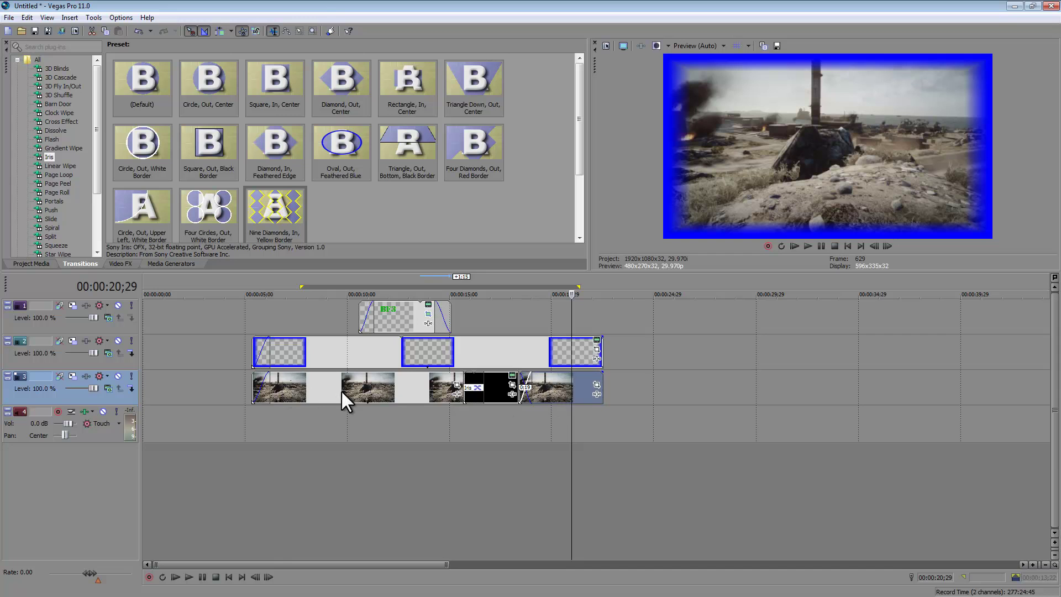
{"action": "left_click", "coordinate": [303, 382]}
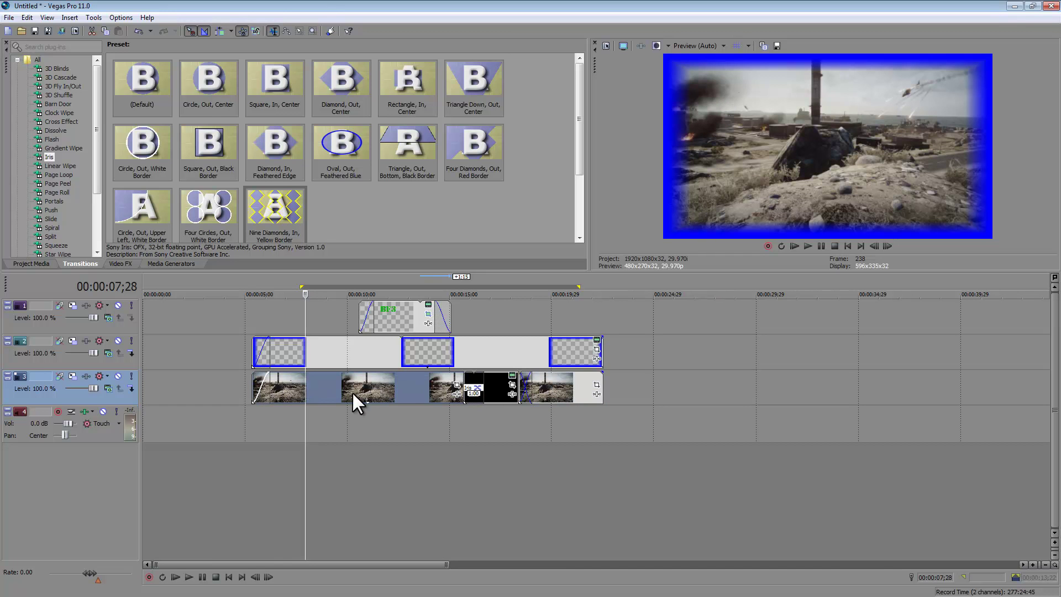
{"action": "left_click", "coordinate": [275, 388]}
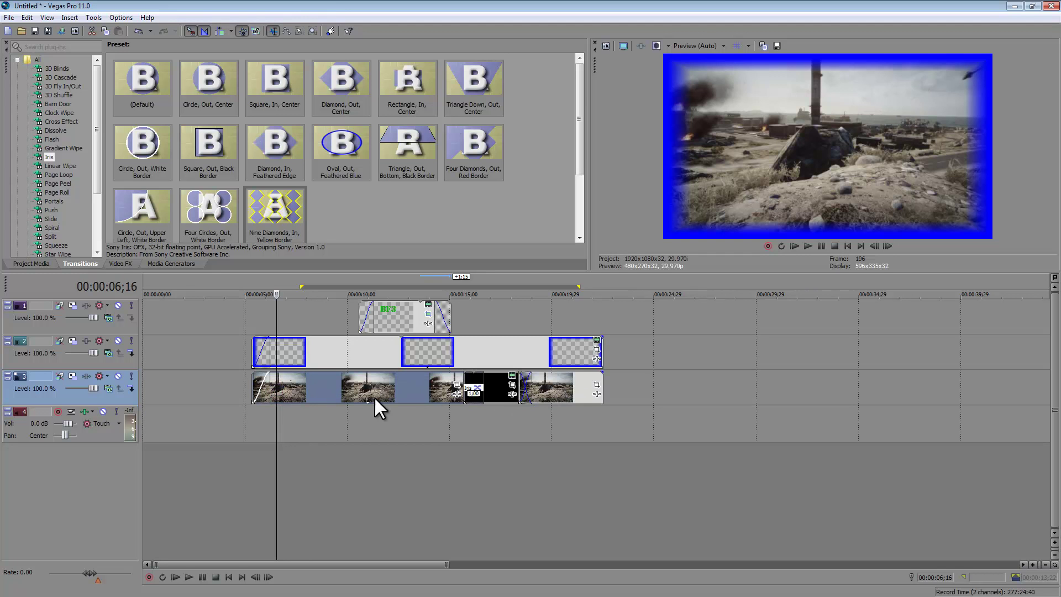
{"action": "left_click", "coordinate": [579, 385]}
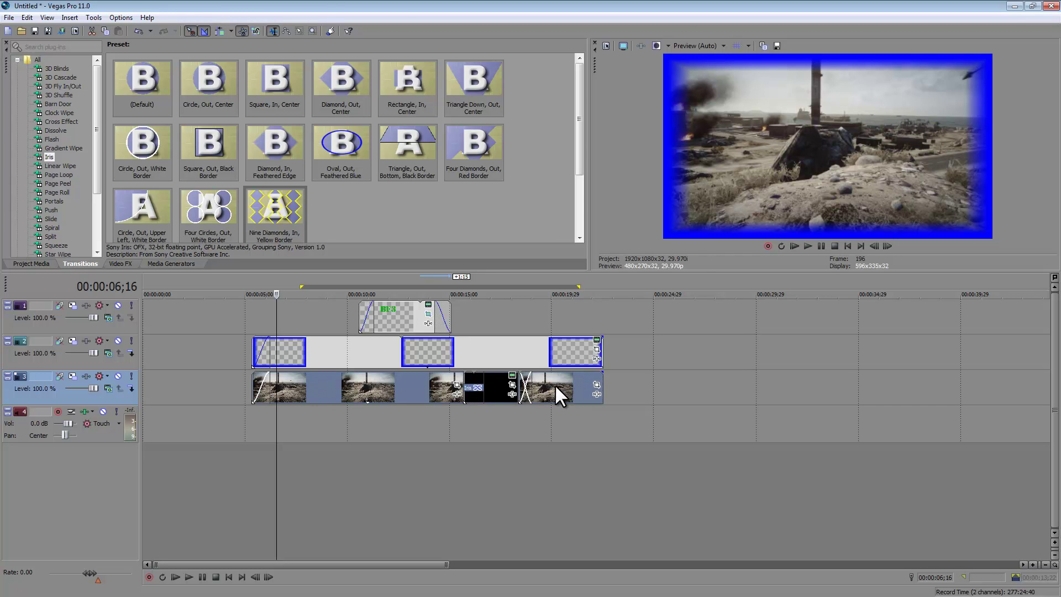
- Apply Switches > Disable Resample to the selected clips, then deselect them
{"action": "right_click", "coordinate": [555, 385]}
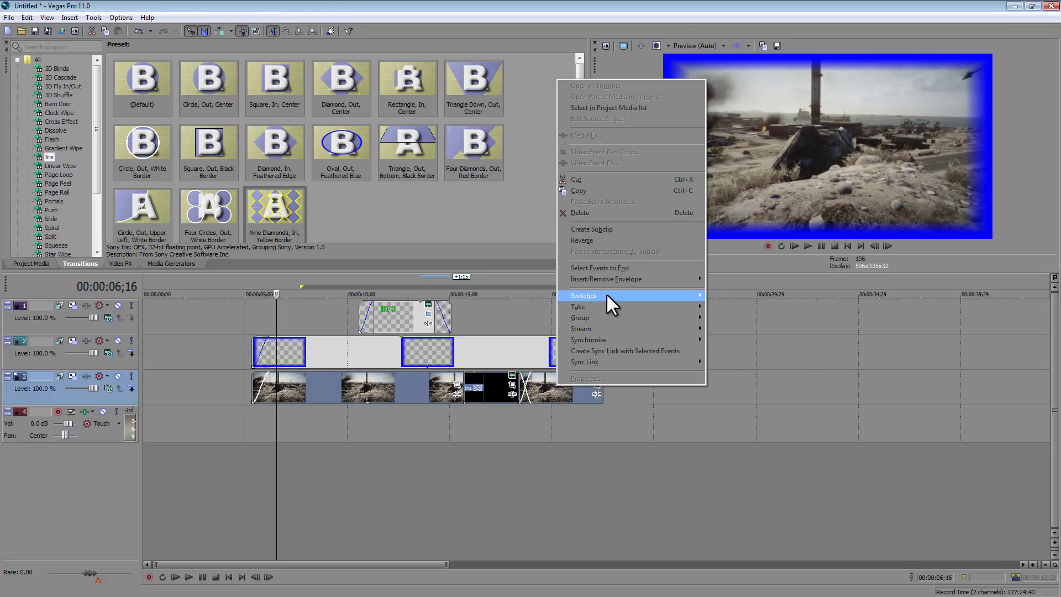
{"action": "mouse_move", "coordinate": [606, 294]}
{"action": "left_click", "coordinate": [764, 384]}
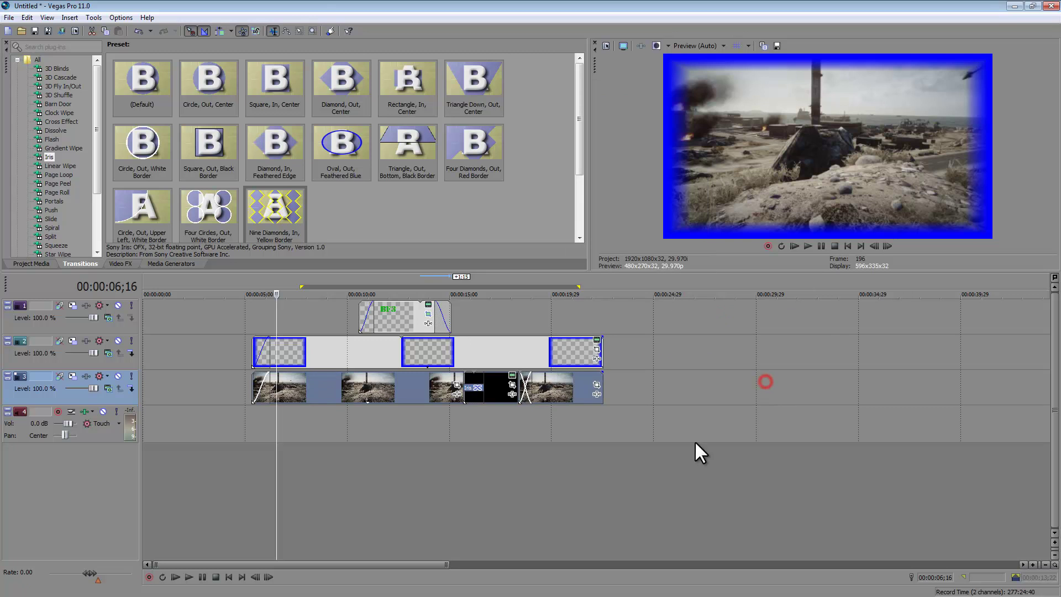
{"action": "left_click", "coordinate": [574, 425]}
{"action": "left_click_drag", "start_coordinate": [579, 426], "coordinate": [255, 422]}
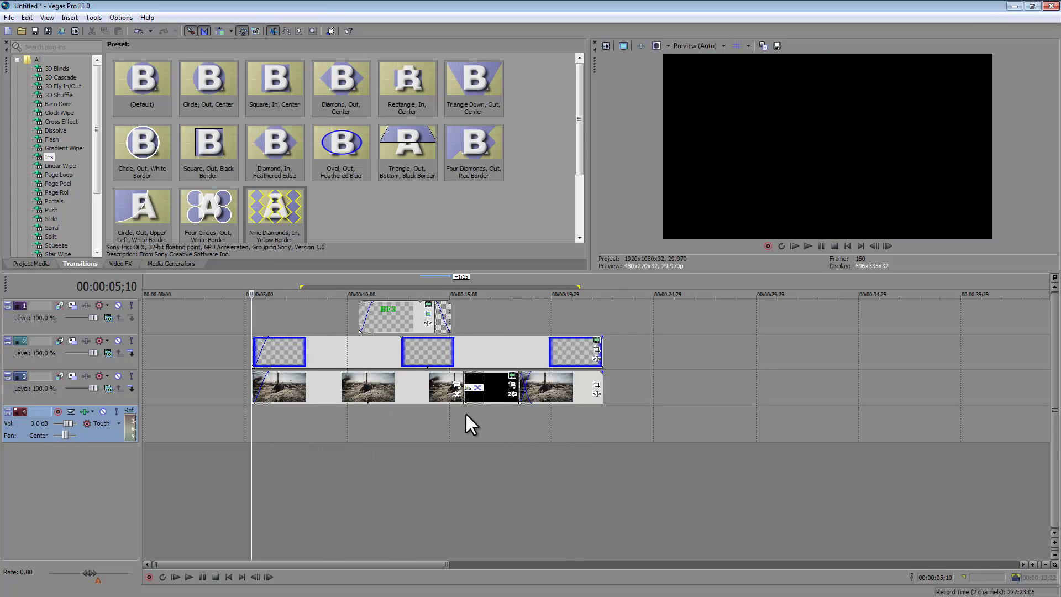
{"action": "left_click", "coordinate": [604, 426]}
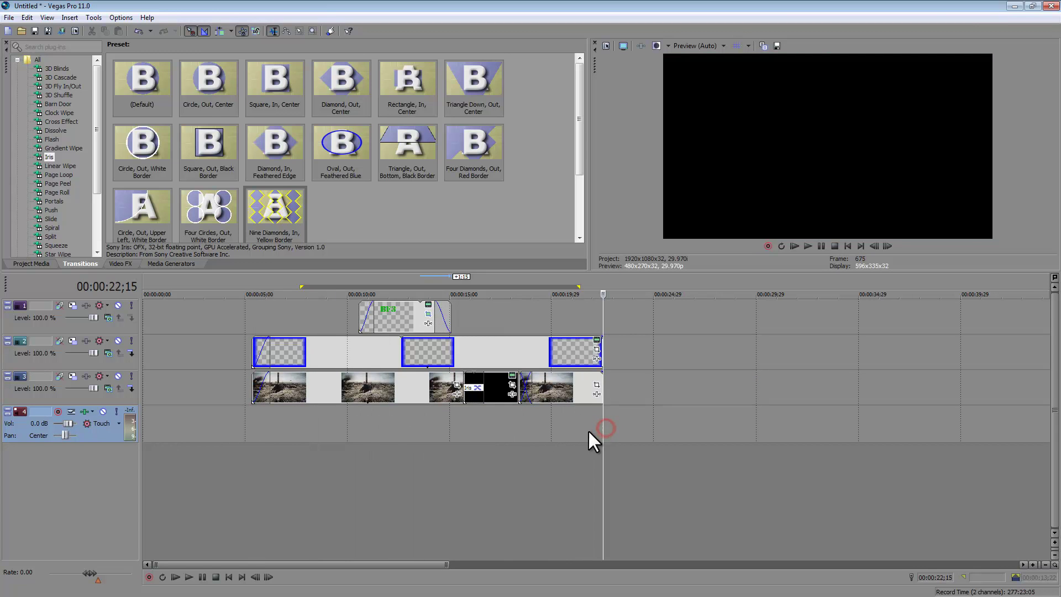
- Mark the whole project as the render region and choose MainConcept AVC/AAC Internet HD 720p
{"action": "left_click_drag", "start_coordinate": [252, 435], "coordinate": [597, 443]}
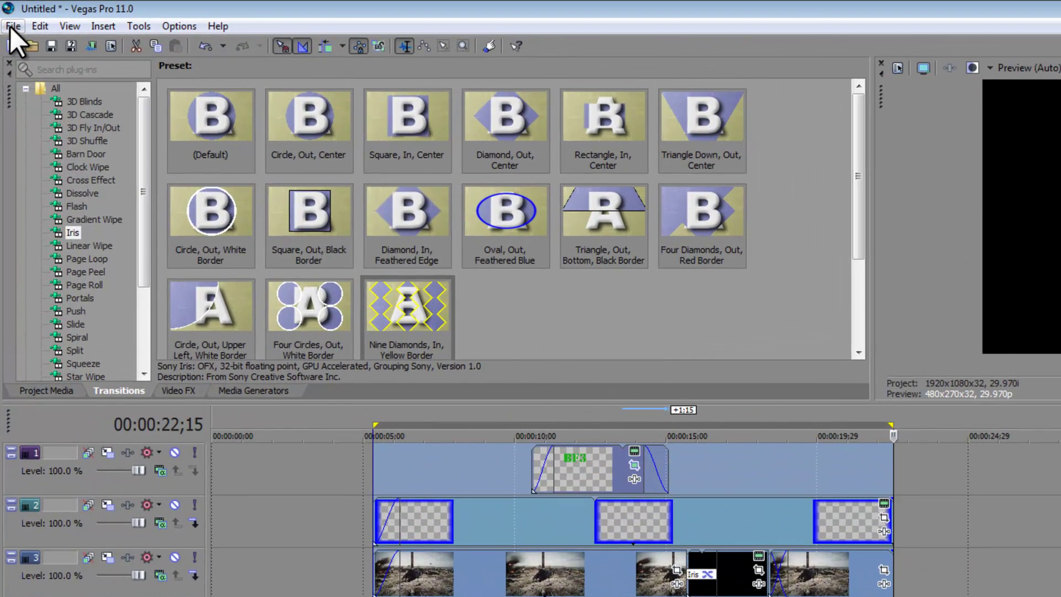
{"action": "left_click", "coordinate": [8, 17]}
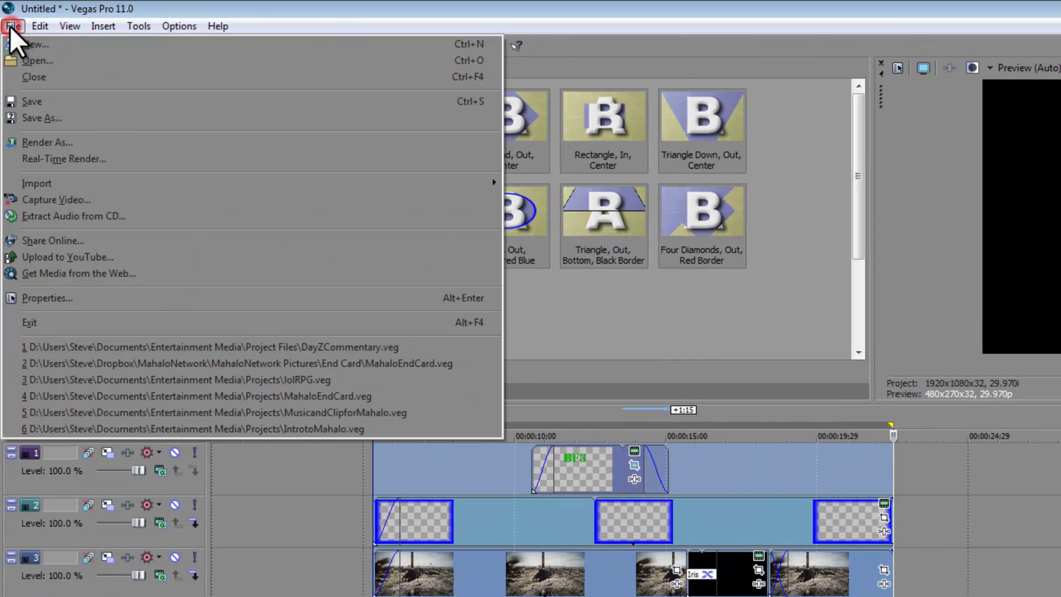
{"action": "left_click", "coordinate": [47, 143]}
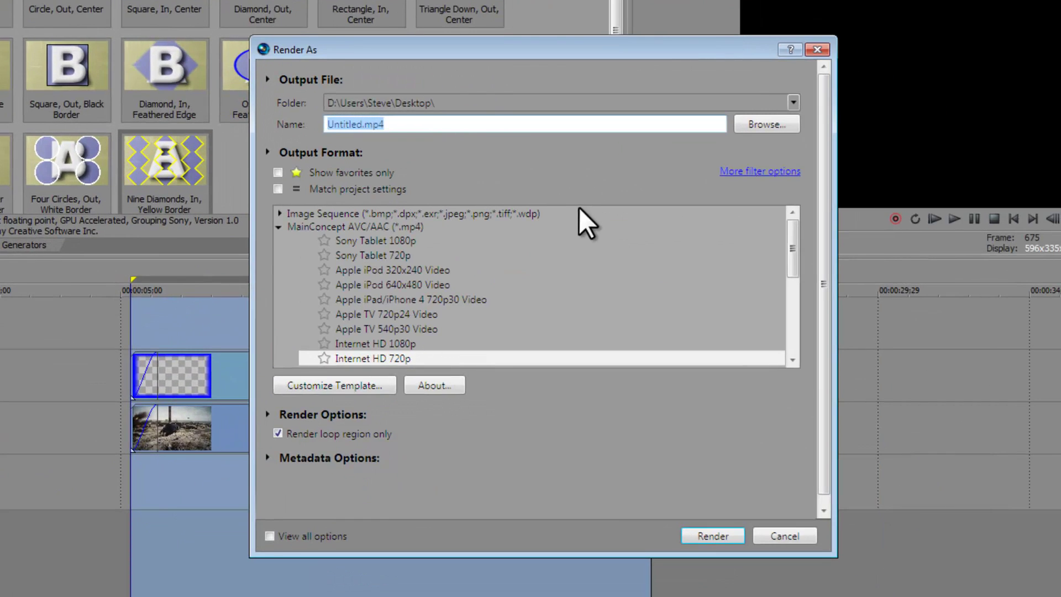
{"action": "left_click", "coordinate": [279, 228]}
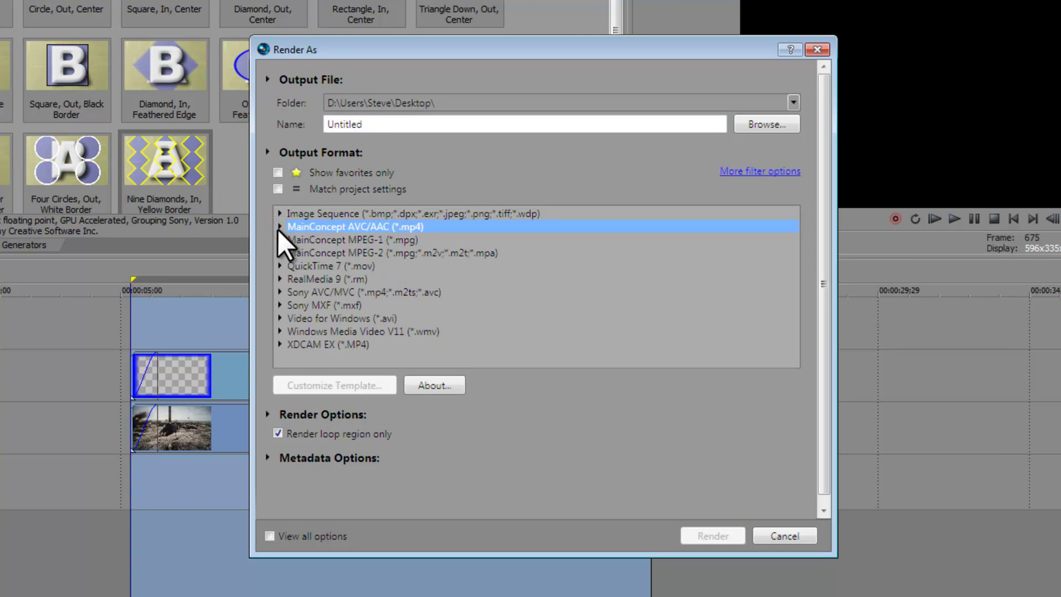
{"action": "left_click", "coordinate": [279, 227]}
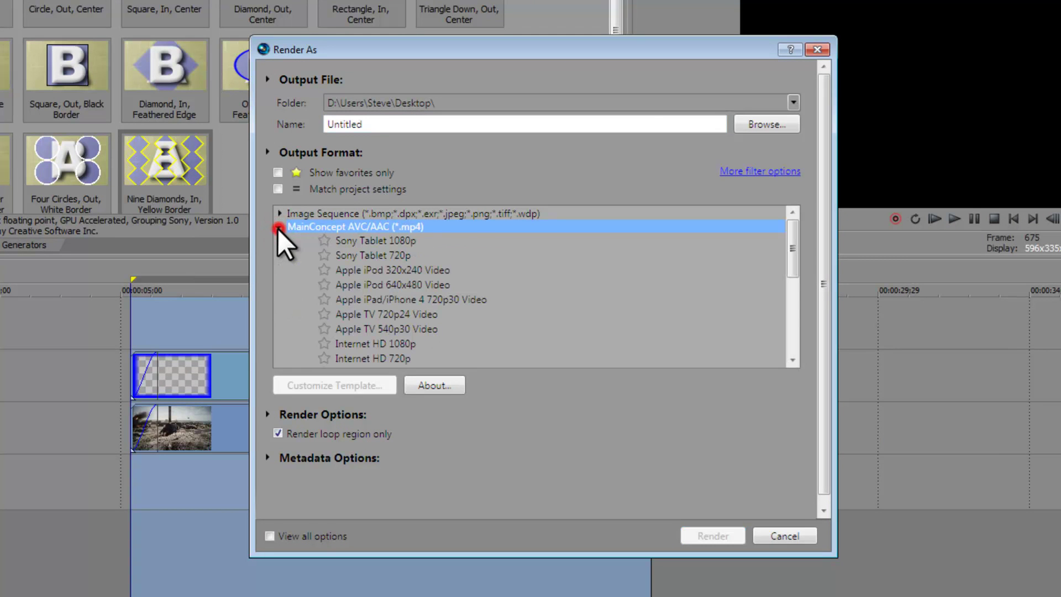
{"action": "left_click", "coordinate": [354, 343]}
{"action": "left_click", "coordinate": [380, 358]}
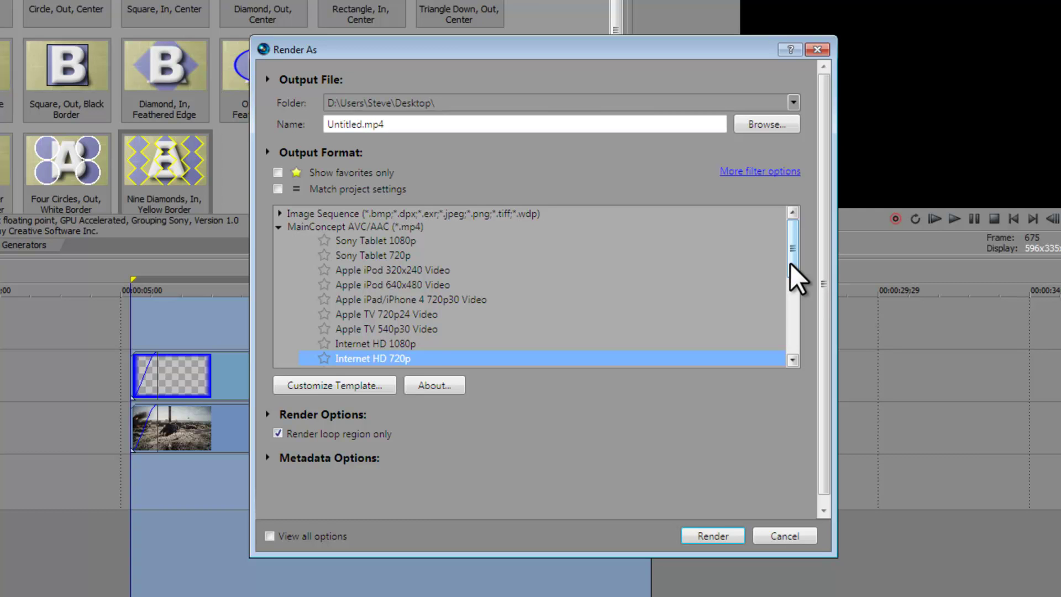
- Set the render output file to bf3clip.mp4 on the Desktop
{"action": "left_click_drag", "start_coordinate": [791, 264], "coordinate": [792, 272]}
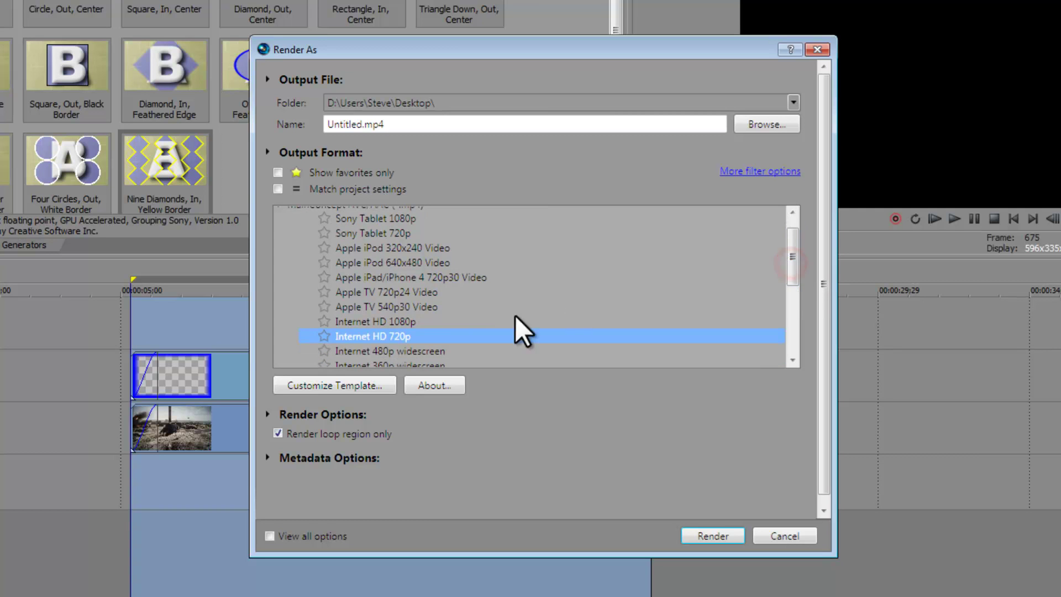
{"action": "left_click", "coordinate": [363, 333]}
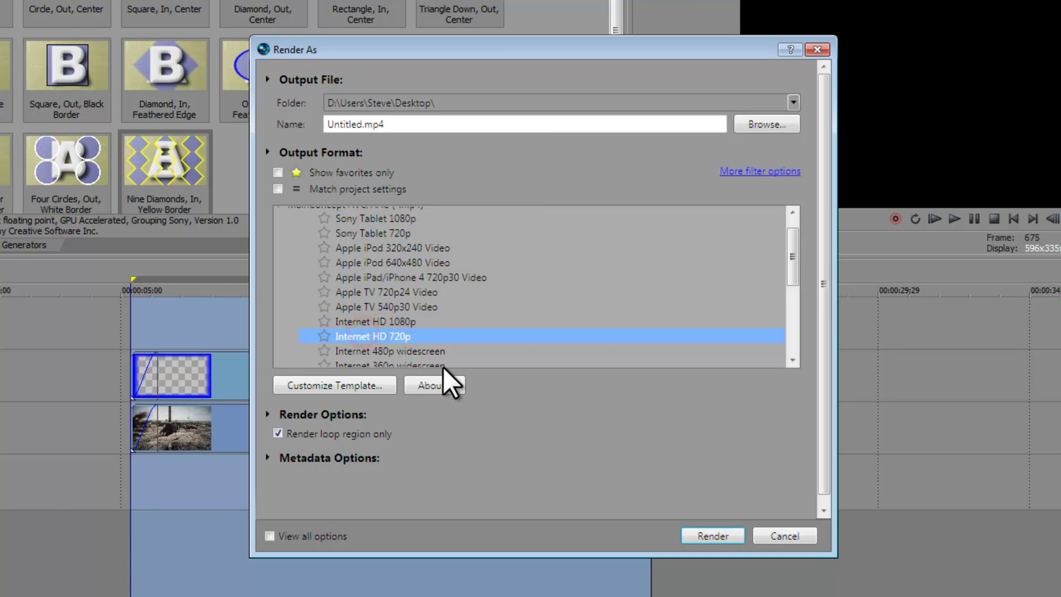
{"action": "left_click", "coordinate": [779, 122]}
{"action": "left_click", "coordinate": [622, 366]}
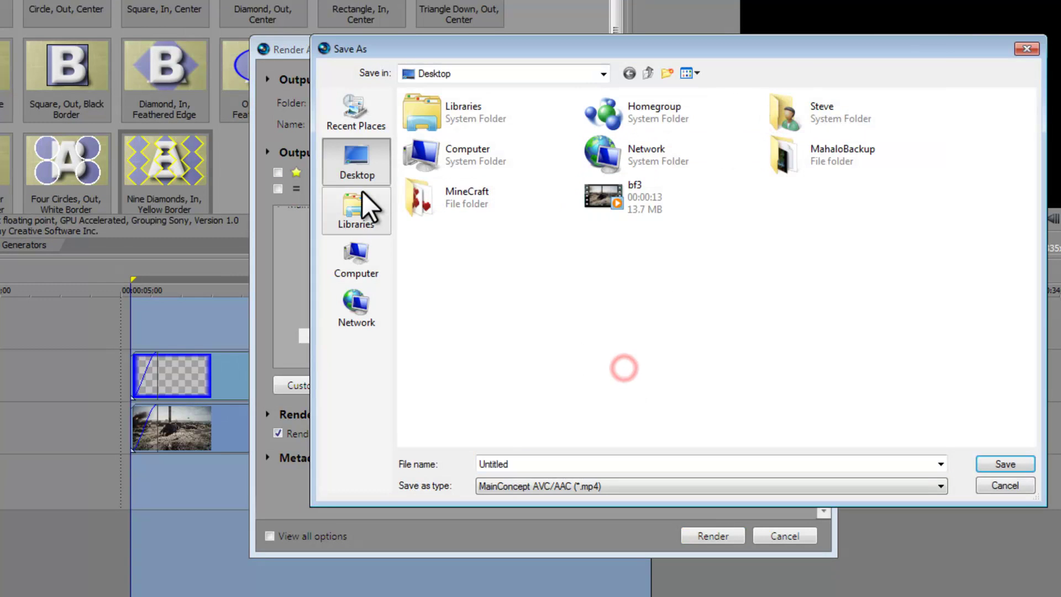
{"action": "left_click", "coordinate": [364, 173]}
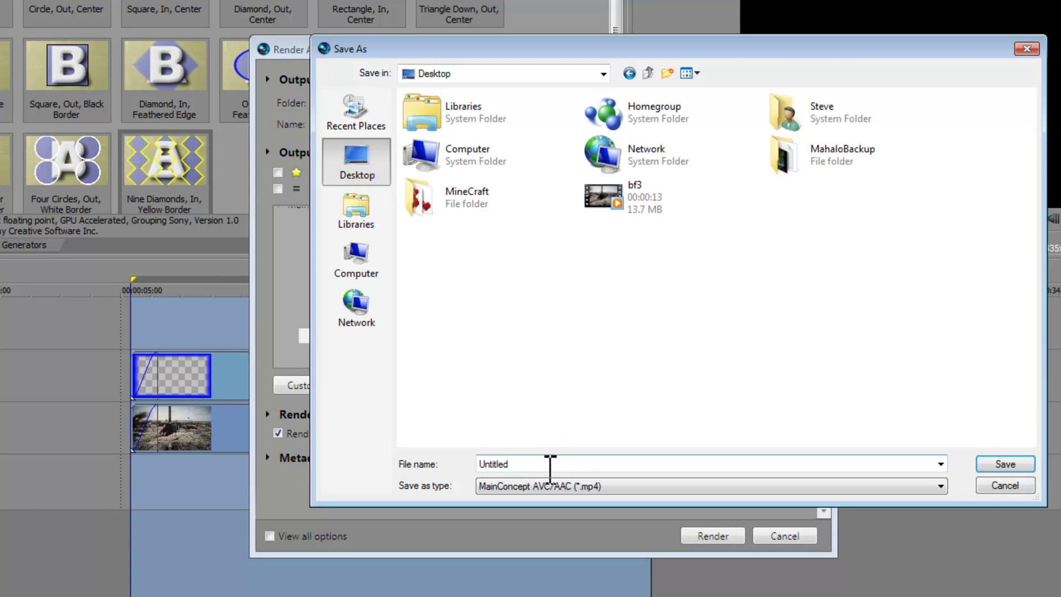
{"action": "left_click", "coordinate": [547, 468]}
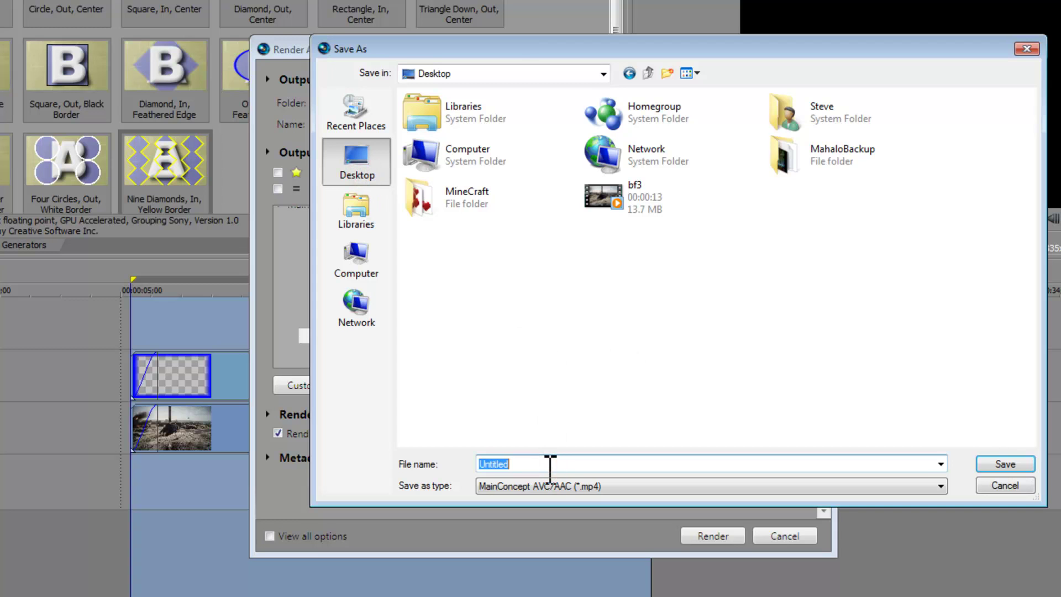
{"action": "type", "text": "bf3clip"}
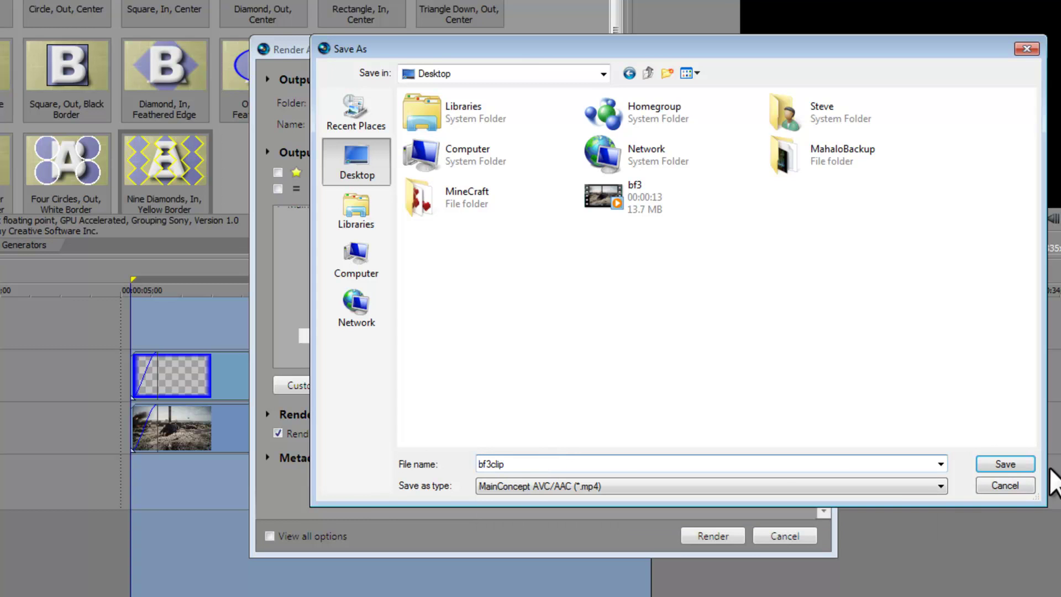
{"action": "left_click", "coordinate": [1005, 464]}
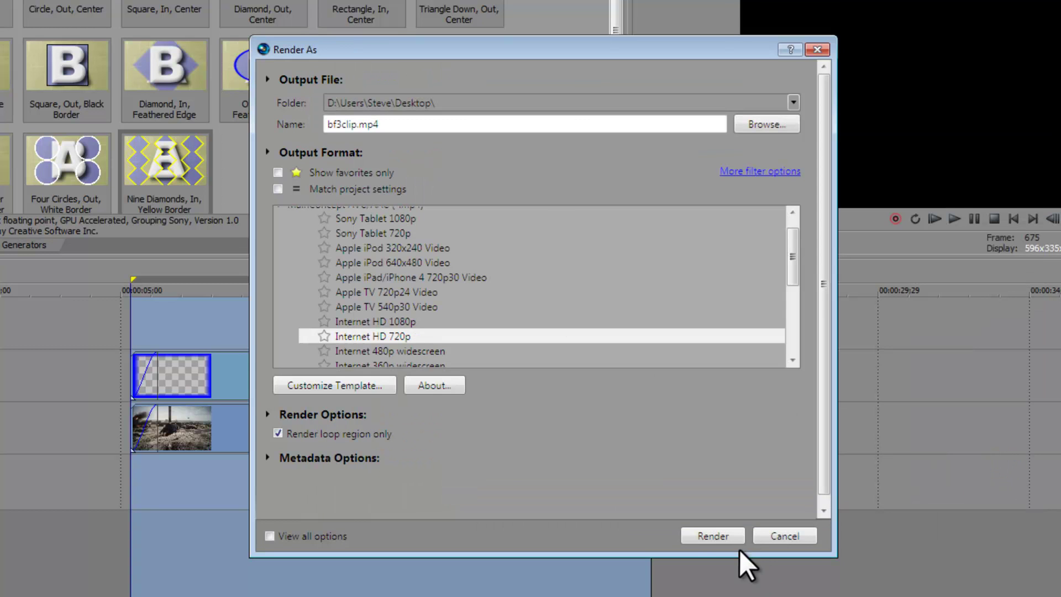
- Render bf3clip.mp4, watch the finished video, then switch to the Project Media list
{"action": "left_click", "coordinate": [720, 532]}
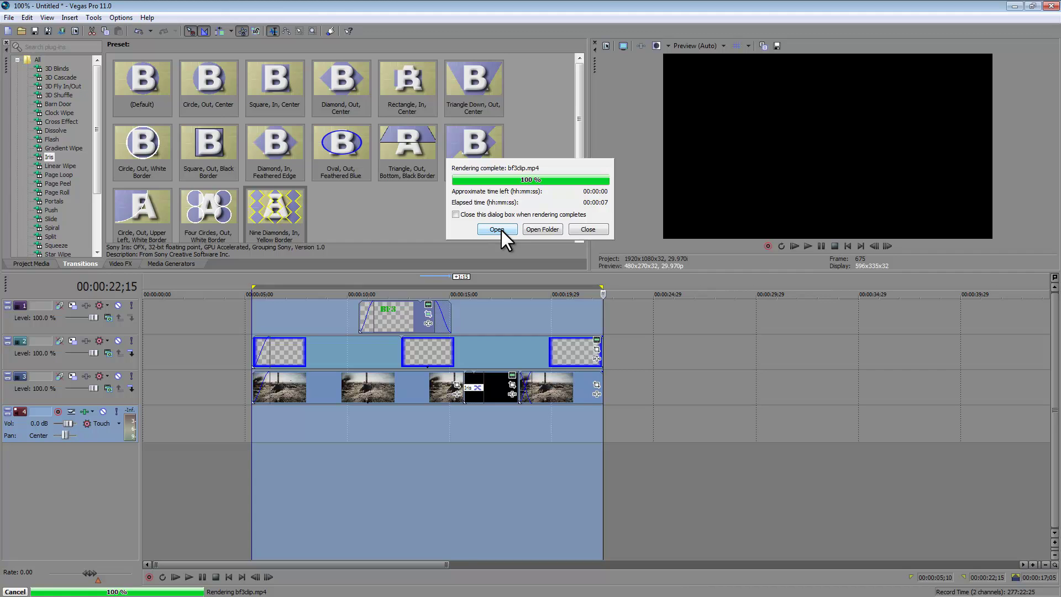
{"action": "left_click", "coordinate": [497, 229]}
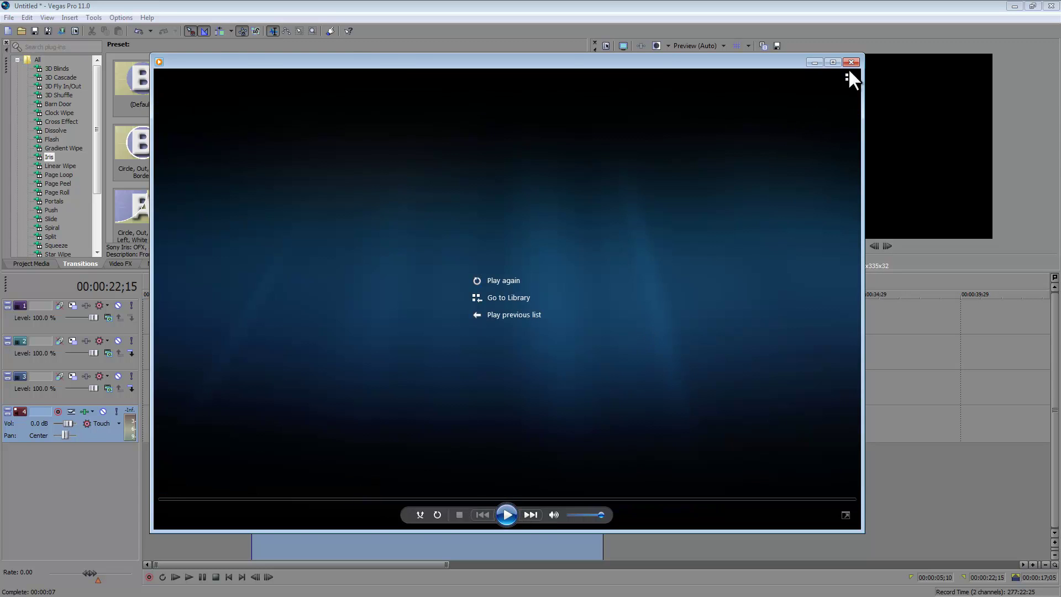
{"action": "left_click", "coordinate": [850, 63]}
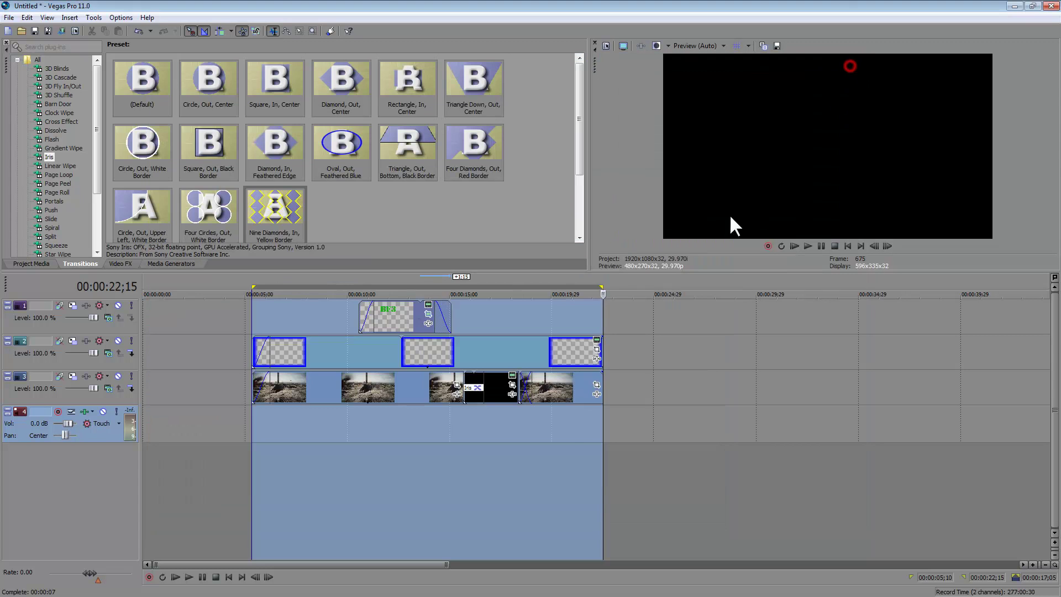
{"action": "left_click", "coordinate": [550, 495]}
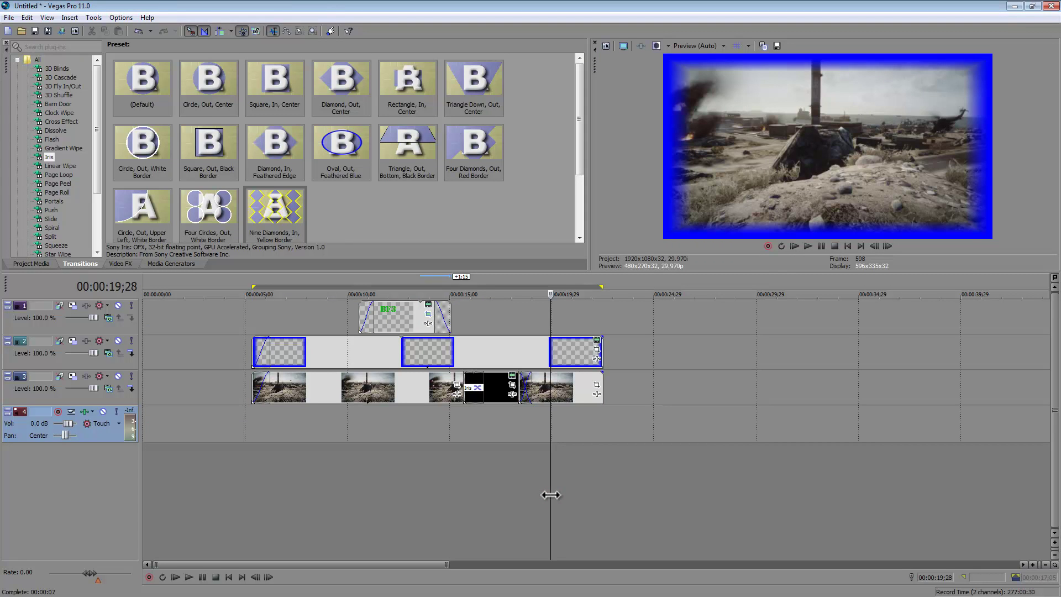
{"action": "left_click", "coordinate": [22, 260]}
{"action": "left_click", "coordinate": [298, 479]}
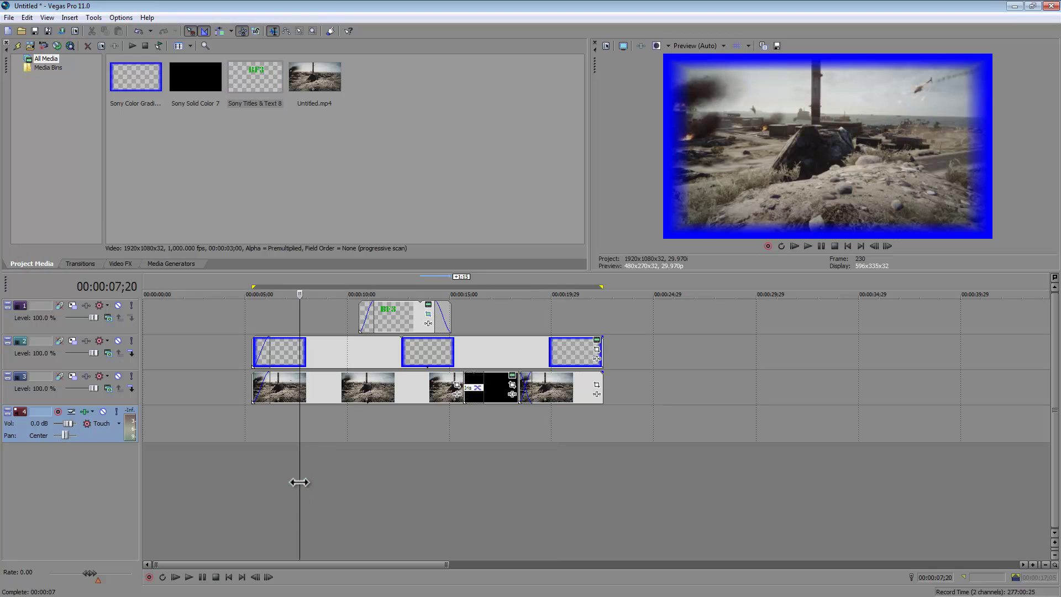